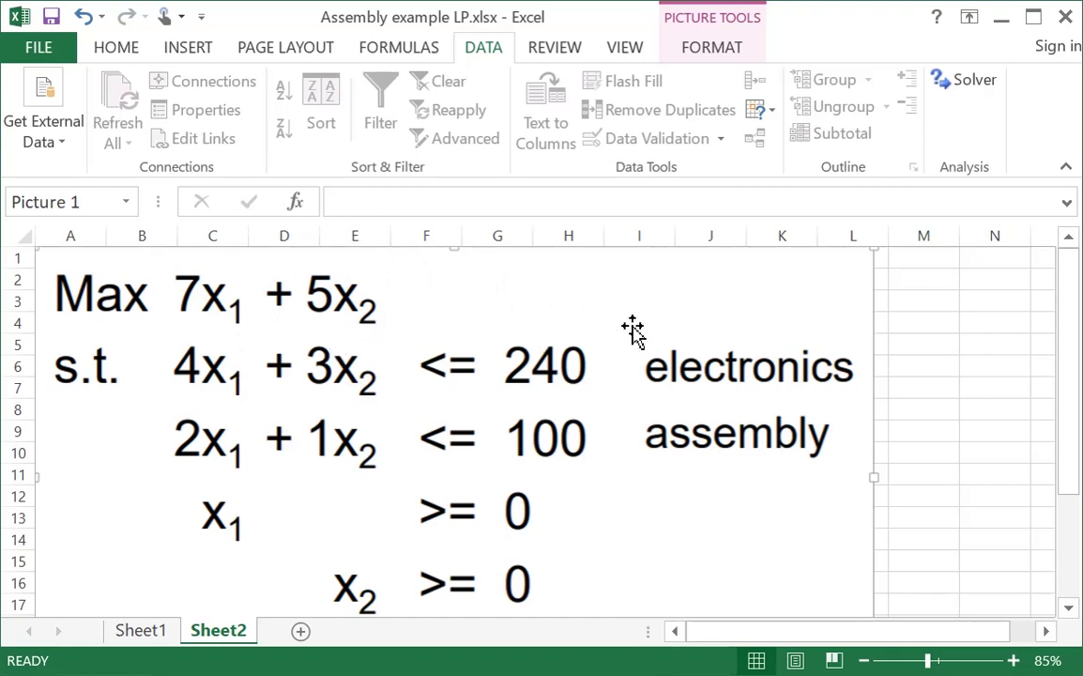
Deselect the LP model picture on Sheet2 by clicking an empty cell
{"action": "left_click", "coordinate": [917, 325]}
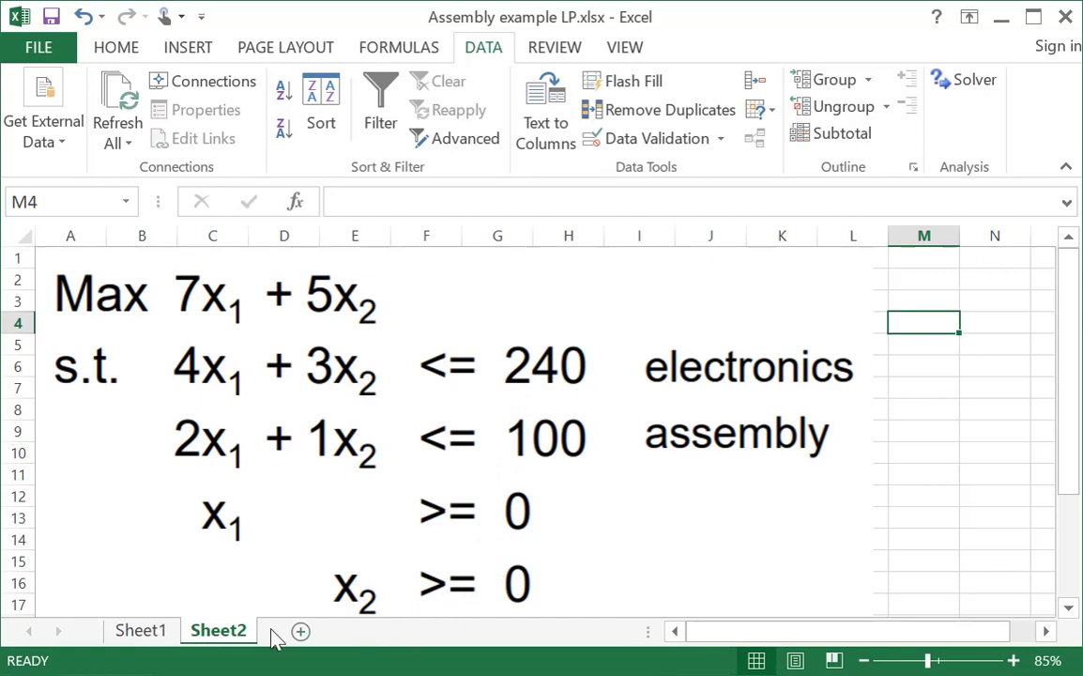
On Sheet1, enter the headings DVD, mp3 and Actual in B1, C1 and D1
{"action": "left_click", "coordinate": [143, 630]}
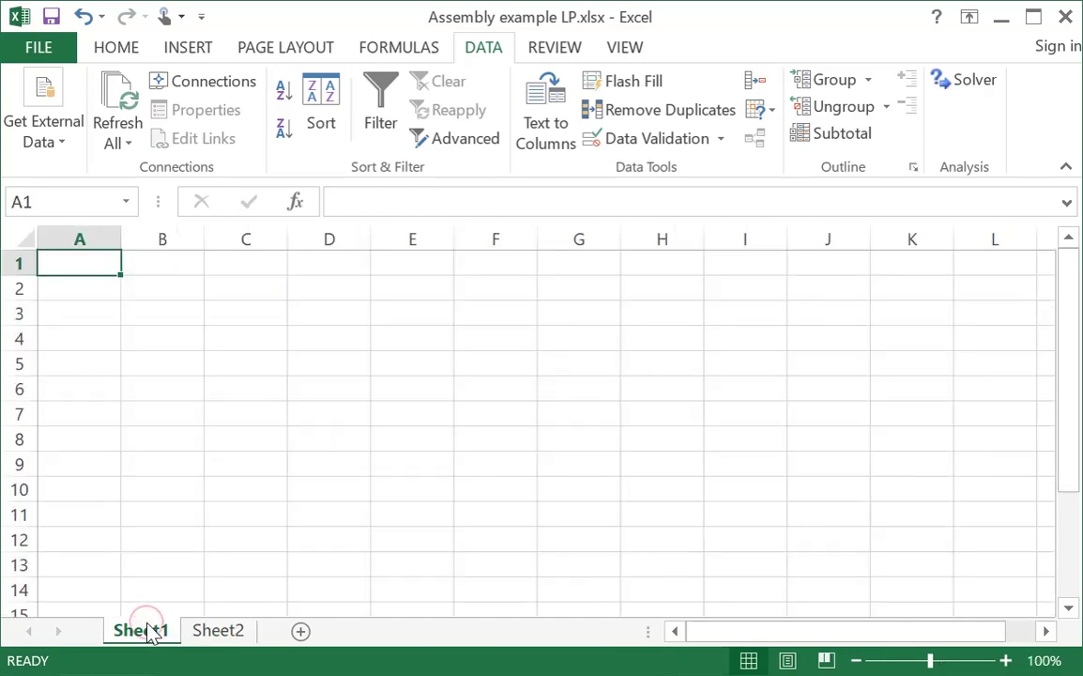
{"action": "scroll", "coordinate": [268, 557], "scroll_direction": "up", "scroll_amount": 2}
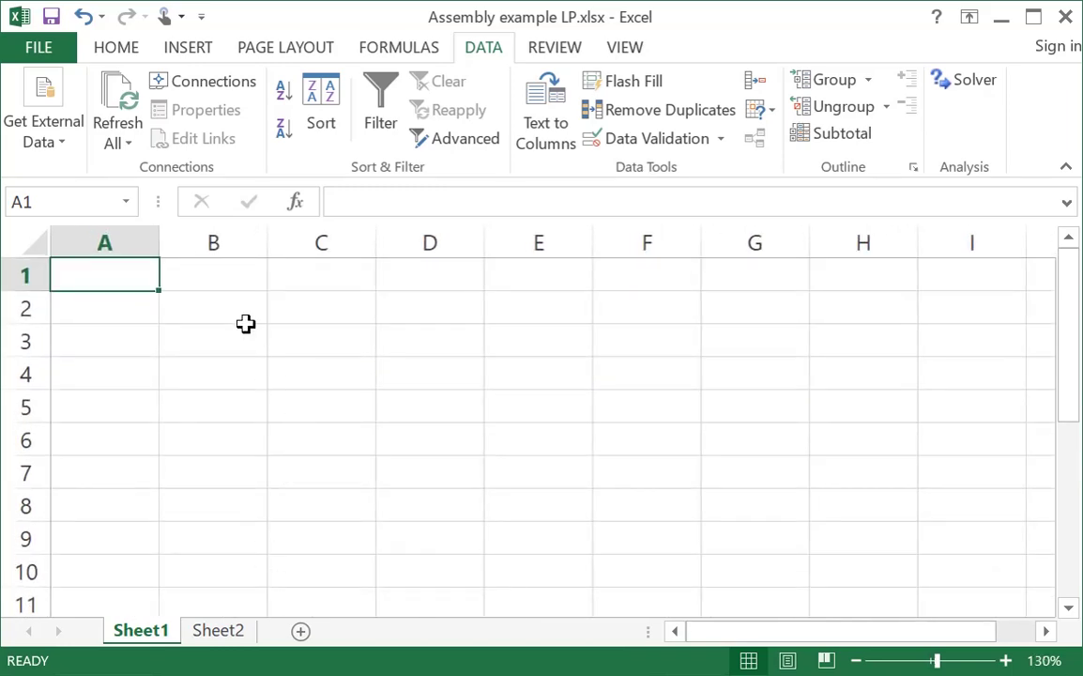
{"action": "left_click", "coordinate": [240, 285]}
{"action": "type", "text": "DVD"}
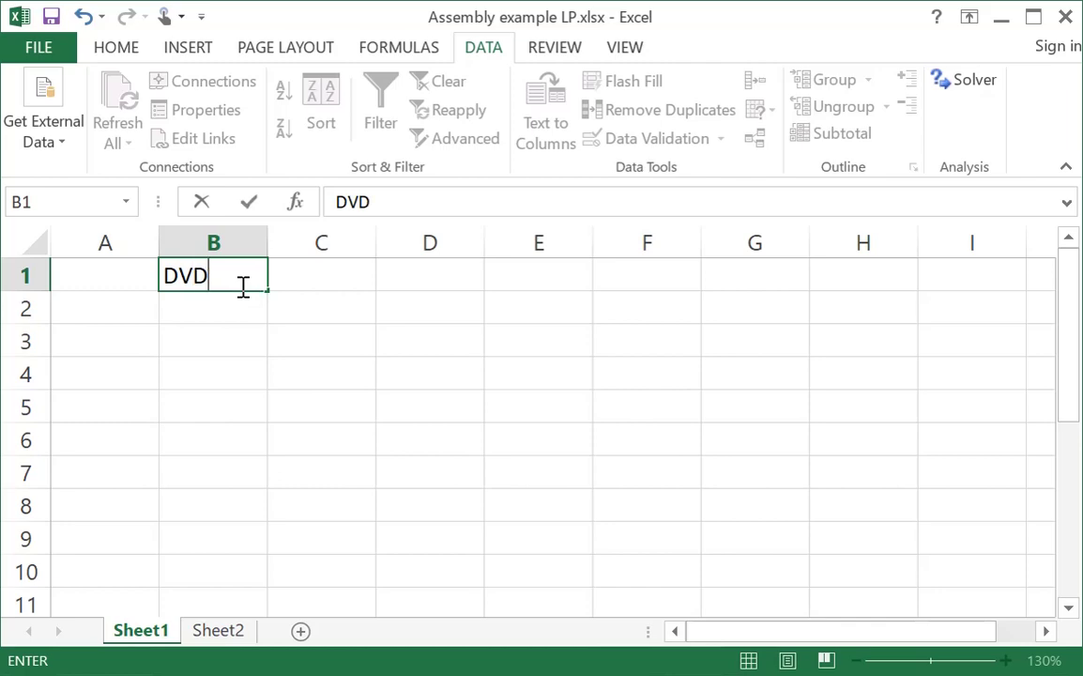
{"action": "key", "text": "ctrl+Return"}
{"action": "key", "text": "Right"}
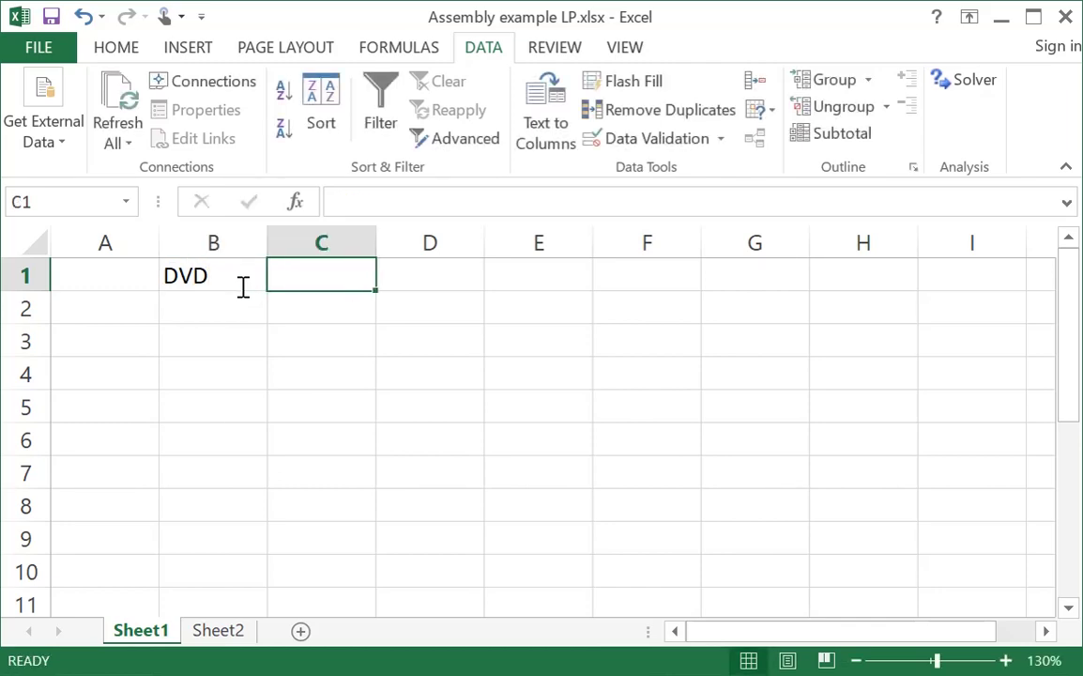
{"action": "type", "text": "mp3"}
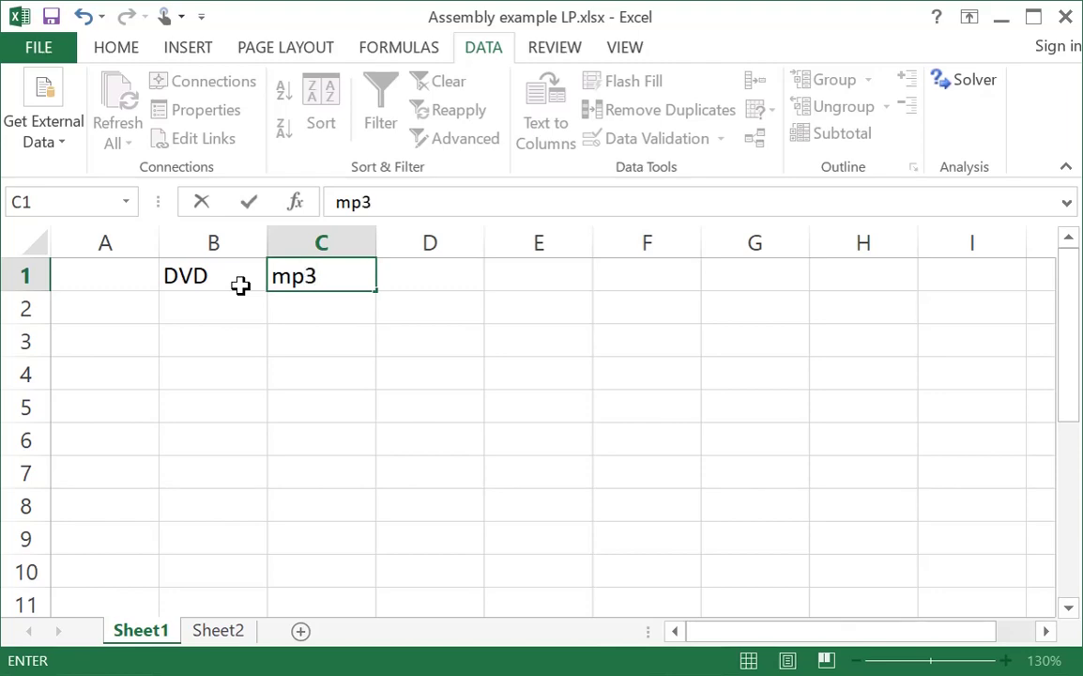
{"action": "key", "text": "Tab"}
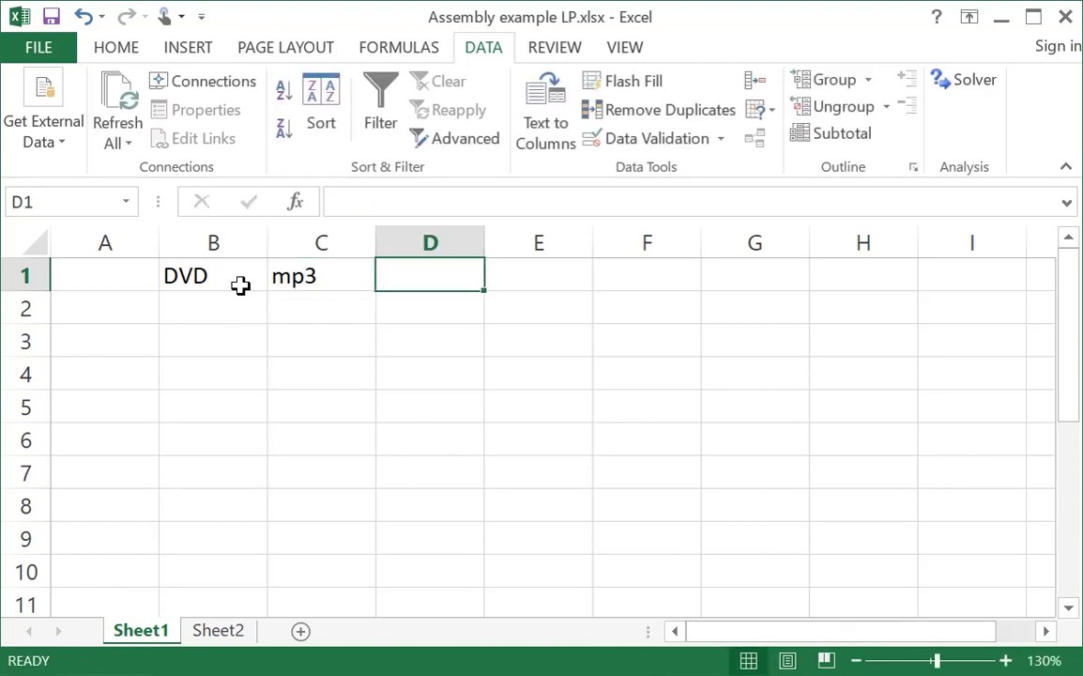
{"action": "type", "text": "Actual"}
{"action": "key", "text": "Down"}
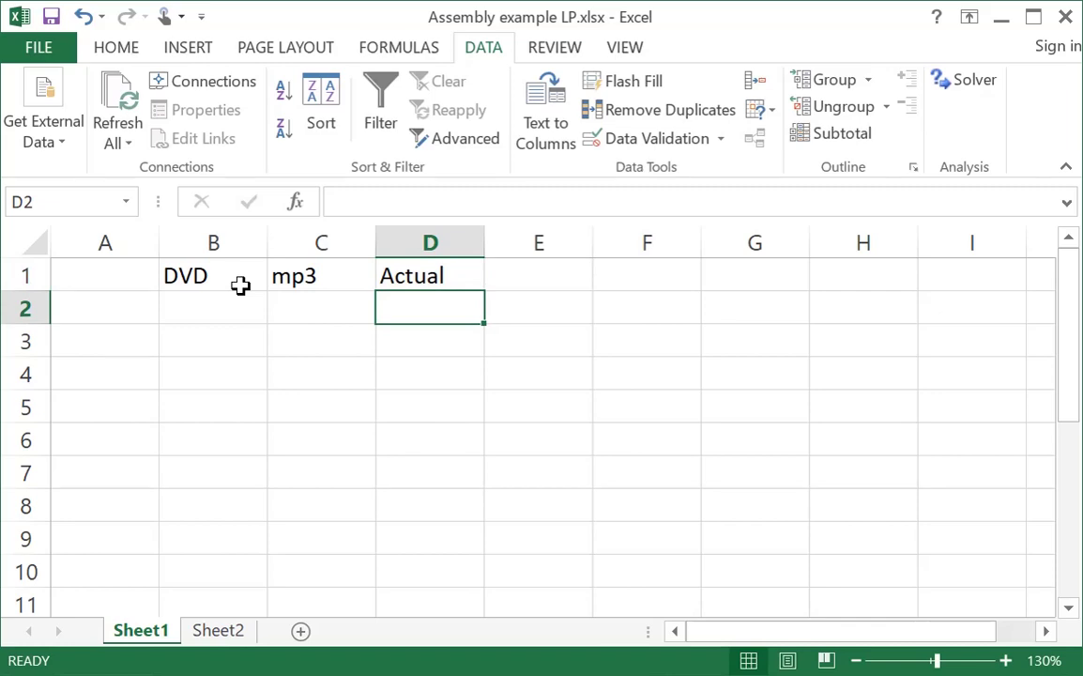
{"action": "key", "text": "Left"}
{"action": "key", "text": "Left"}
{"action": "key", "text": "Left"}
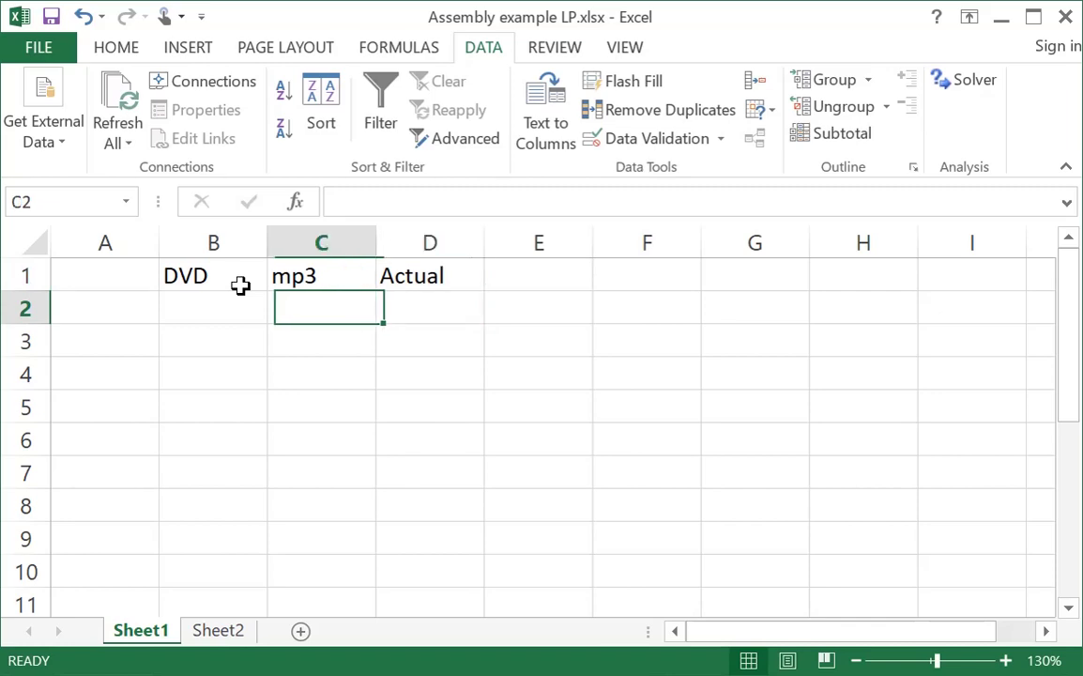
Enter the Profits row with $7 for DVD and $5 for mp3
{"action": "type", "text": "Profits"}
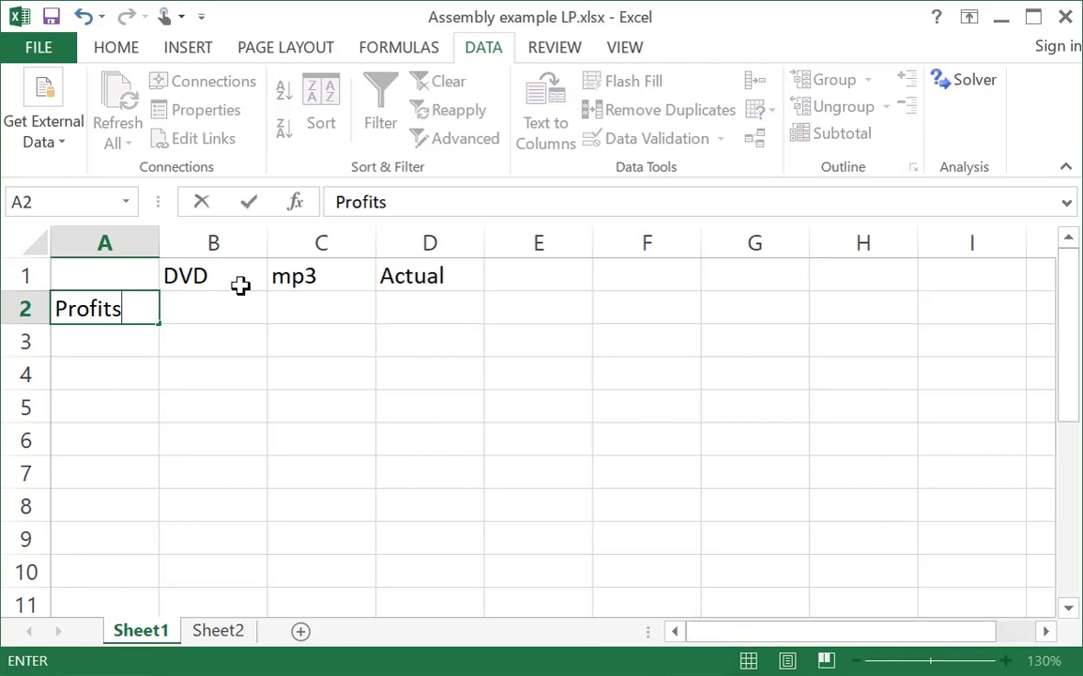
{"action": "key", "text": "Right"}
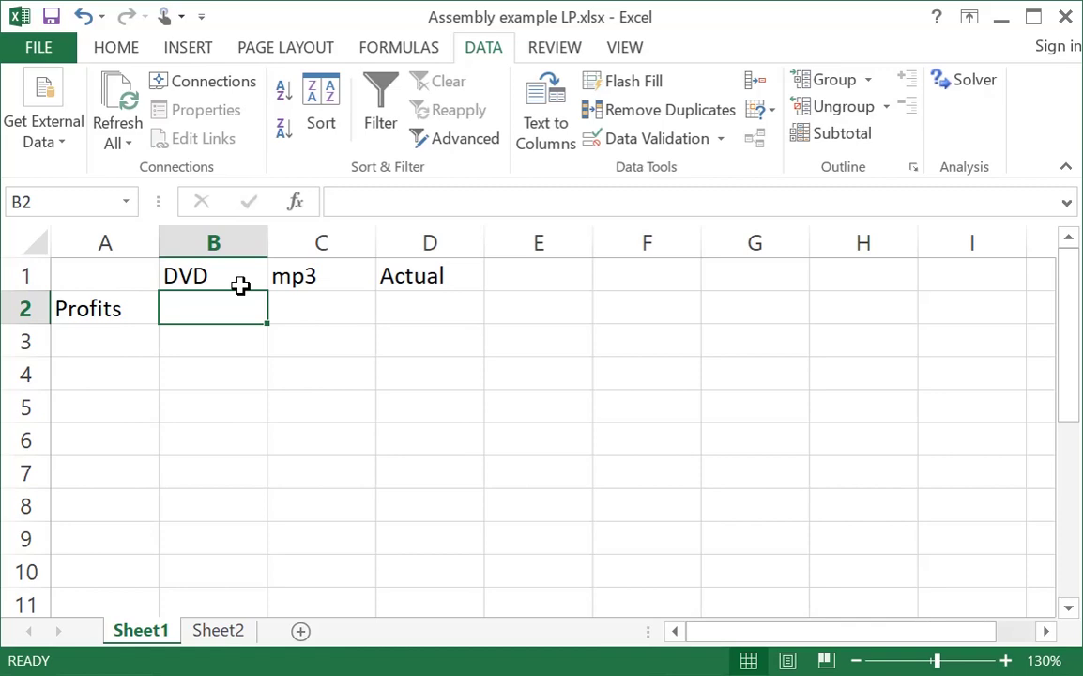
{"action": "type", "text": "$7"}
{"action": "key", "text": "Tab"}
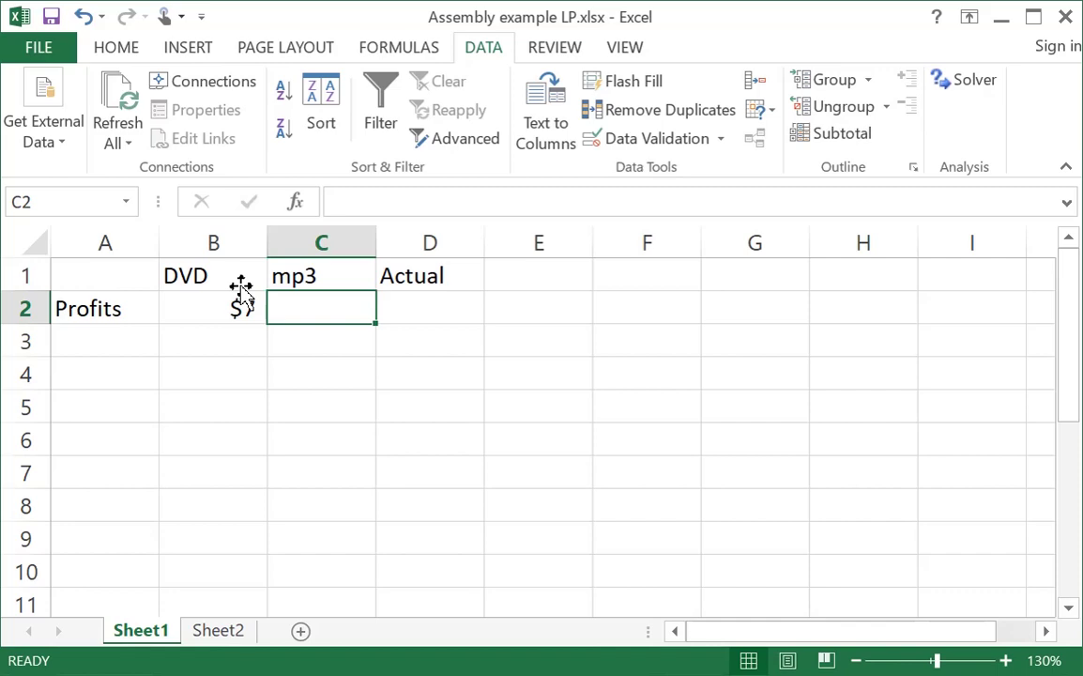
{"action": "type", "text": "$5"}
{"action": "key", "text": "Tab"}
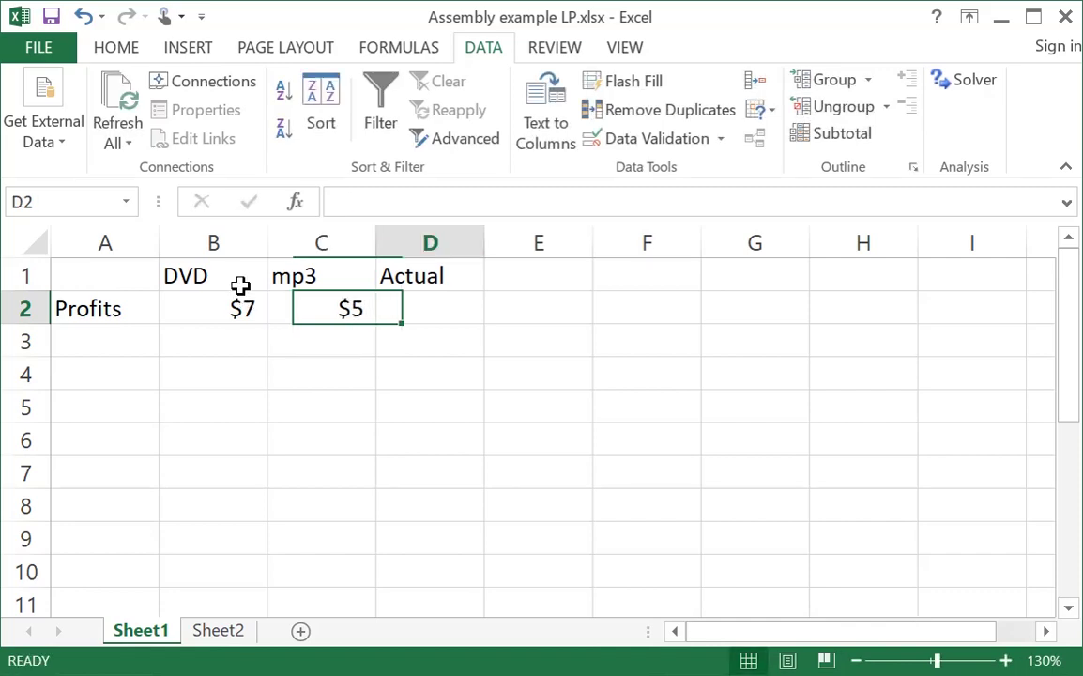
{"action": "key", "text": "Down"}
{"action": "key", "text": "Left"}
{"action": "key", "text": "Left"}
{"action": "key", "text": "Left"}
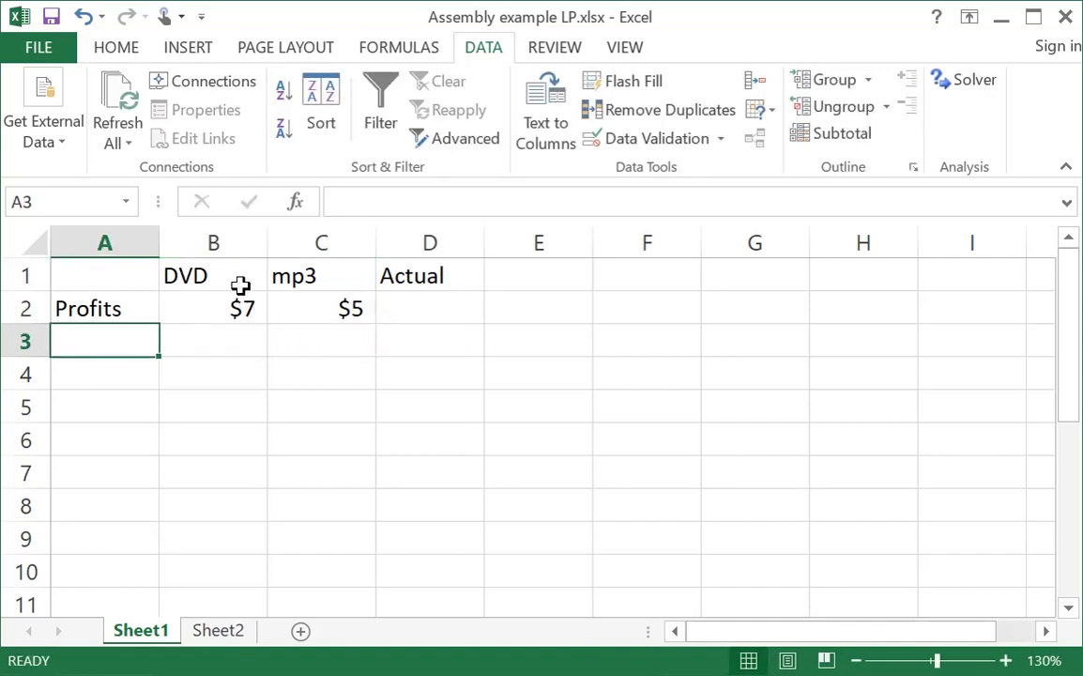
Enter the Variables row with starting values 1 and 1
{"action": "type", "text": "Varialbe"}
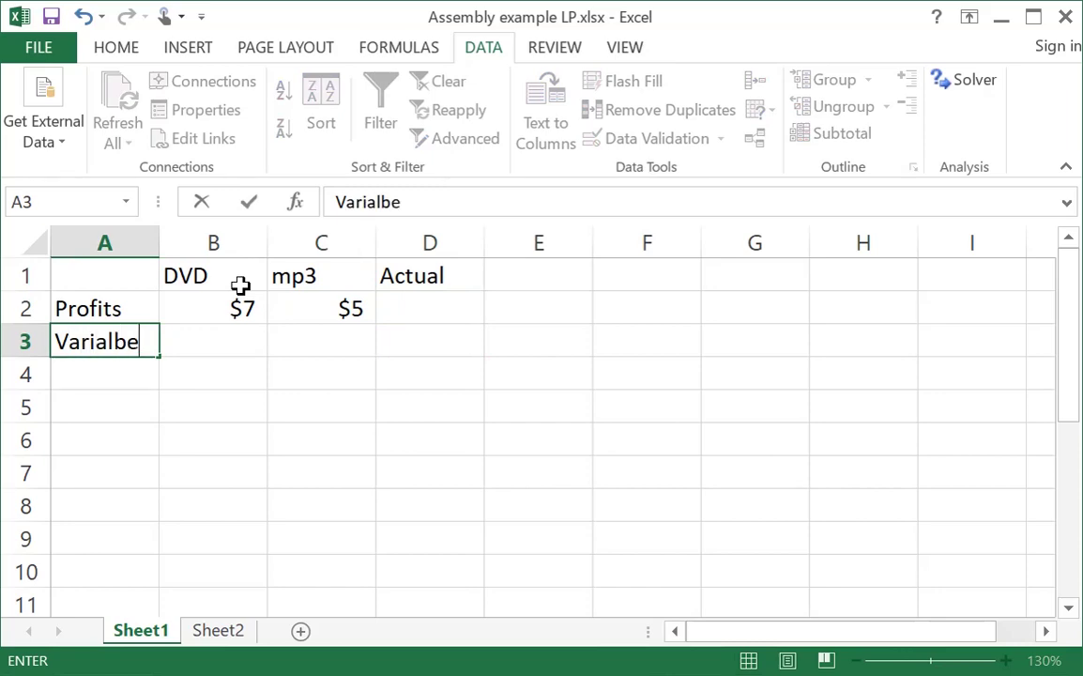
{"action": "key", "text": "BackSpace"}
{"action": "key", "text": "BackSpace"}
{"action": "type", "text": "bles"}
{"action": "key", "text": "Tab"}
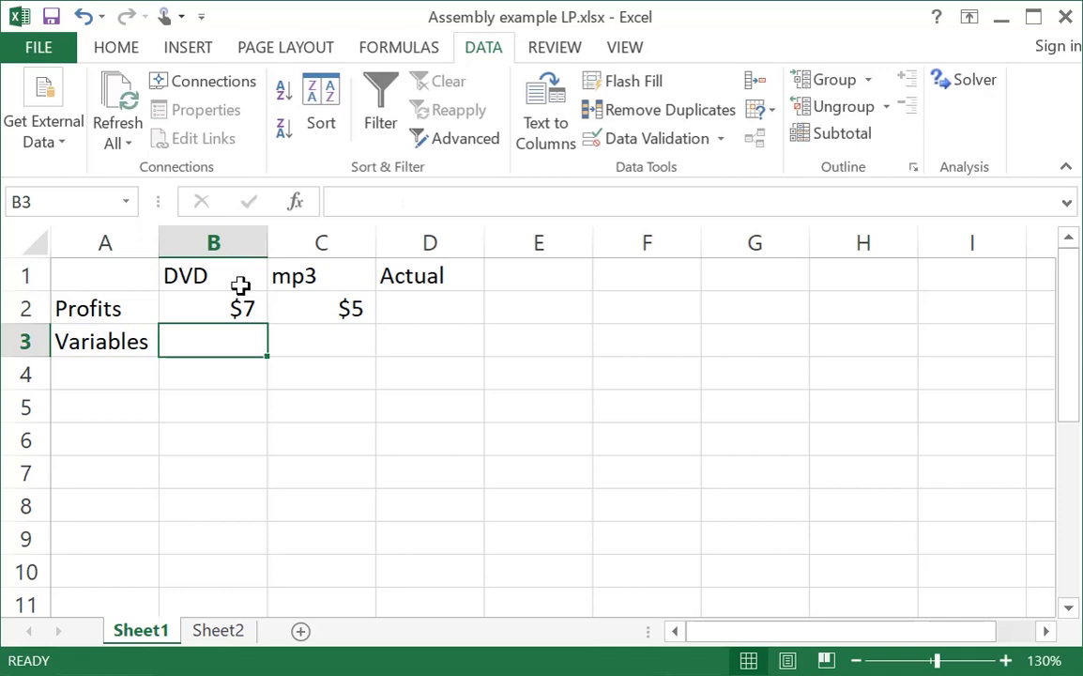
{"action": "type", "text": "1"}
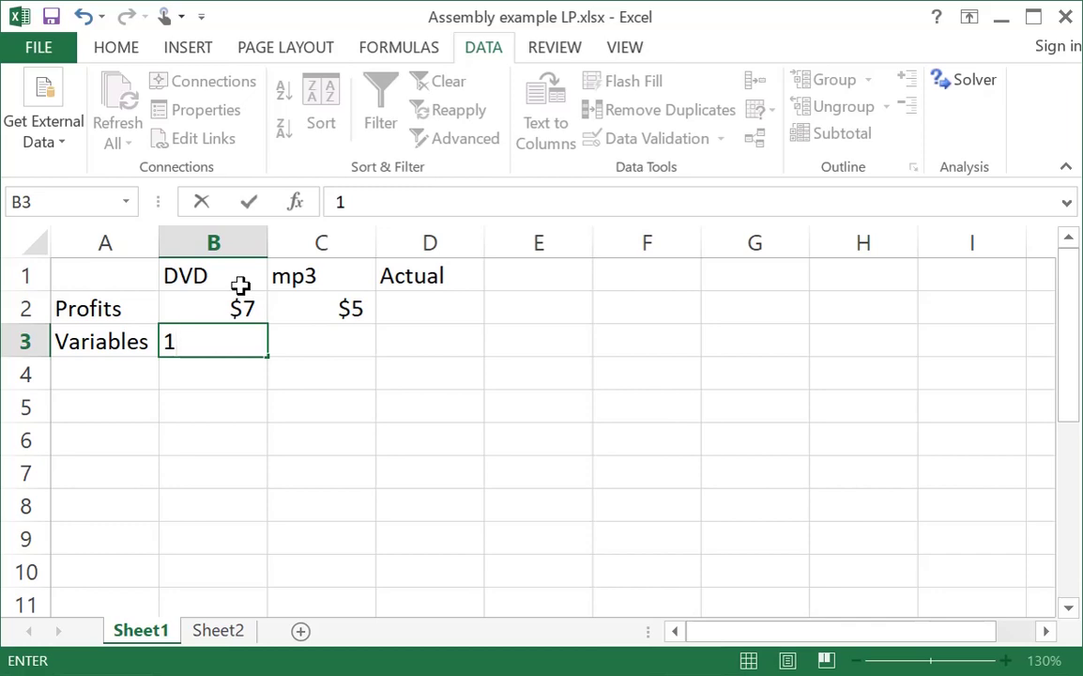
{"action": "key", "text": "Tab"}
{"action": "type", "text": "1"}
{"action": "key", "text": "Tab"}
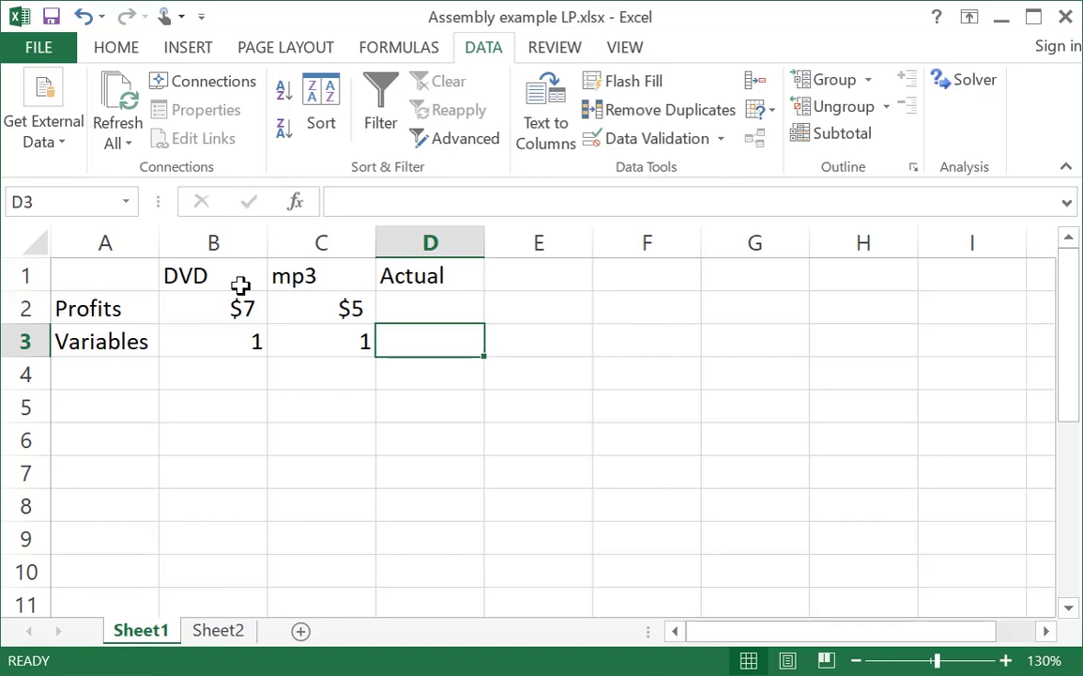
Shade the variable cells B3:C3 light blue
{"action": "key", "text": "Left"}
{"action": "key", "text": "Left"}
{"action": "key", "text": "shift+Right"}
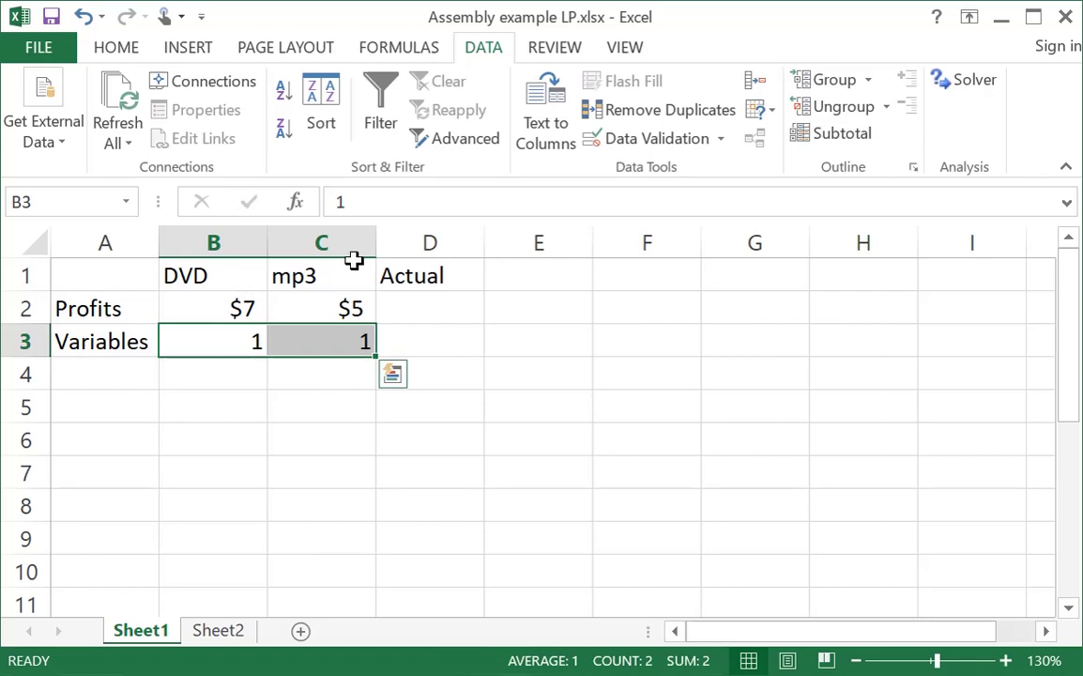
{"action": "left_click", "coordinate": [122, 49]}
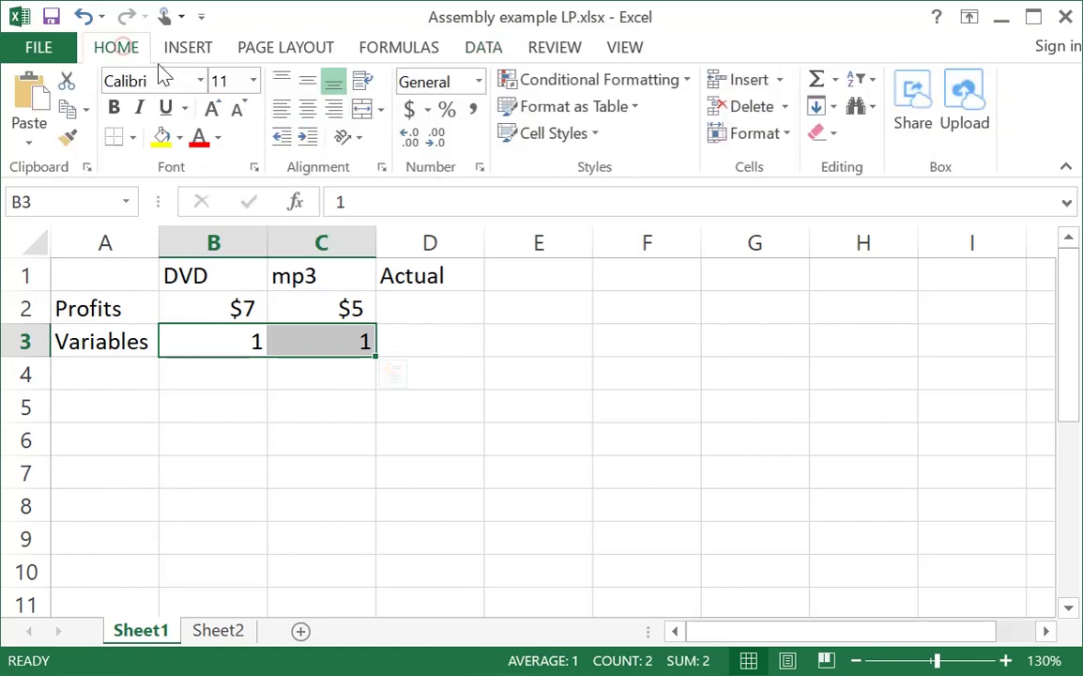
{"action": "left_click", "coordinate": [182, 139]}
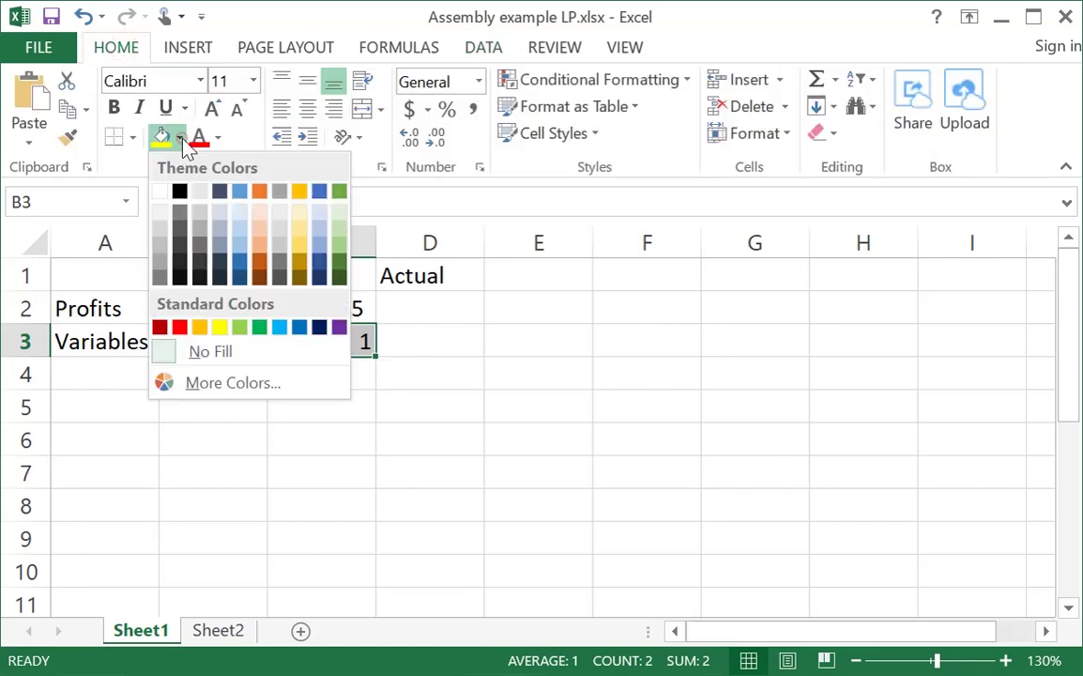
{"action": "left_click", "coordinate": [240, 246]}
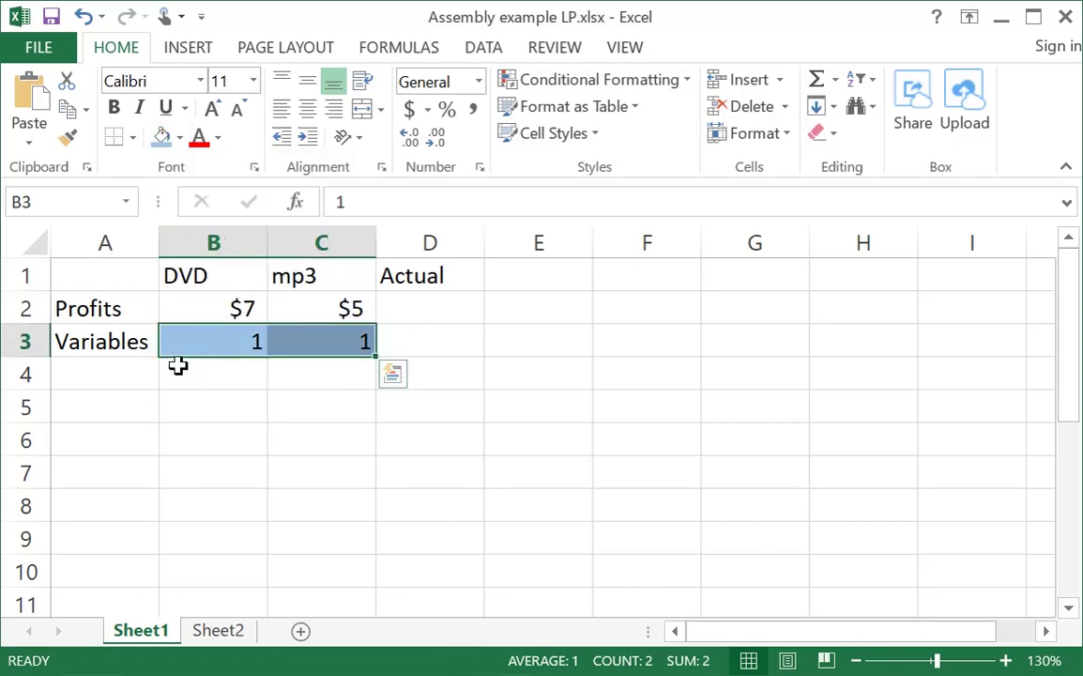
{"action": "left_click", "coordinate": [127, 401]}
Add the Electronics and Assembly labels in A5:A6 and widen column A
{"action": "type", "text": "E"}
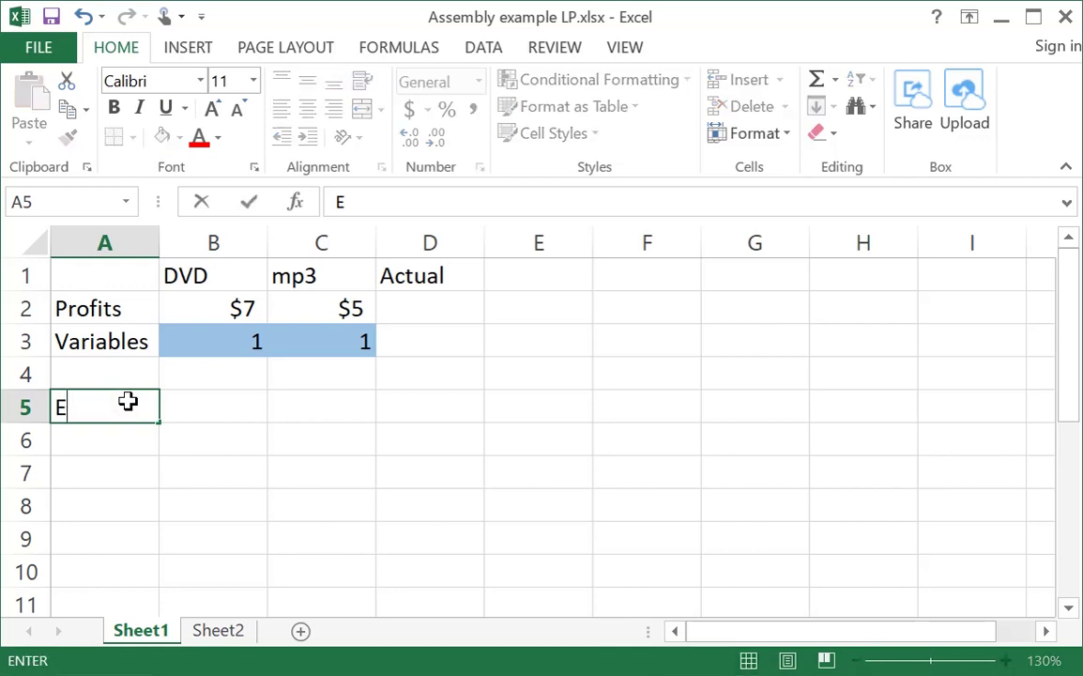
{"action": "type", "text": "lectronics"}
{"action": "key", "text": "Return"}
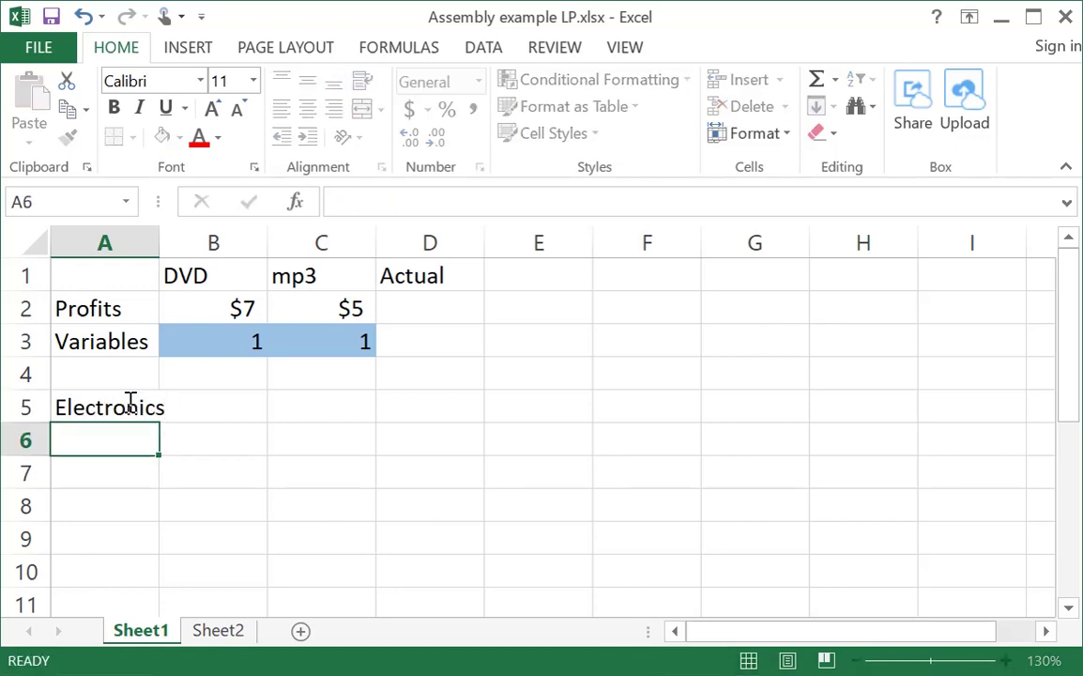
{"action": "left_click_drag", "start_coordinate": [160, 243], "coordinate": [193, 244]}
{"action": "type", "text": "Assembly"}
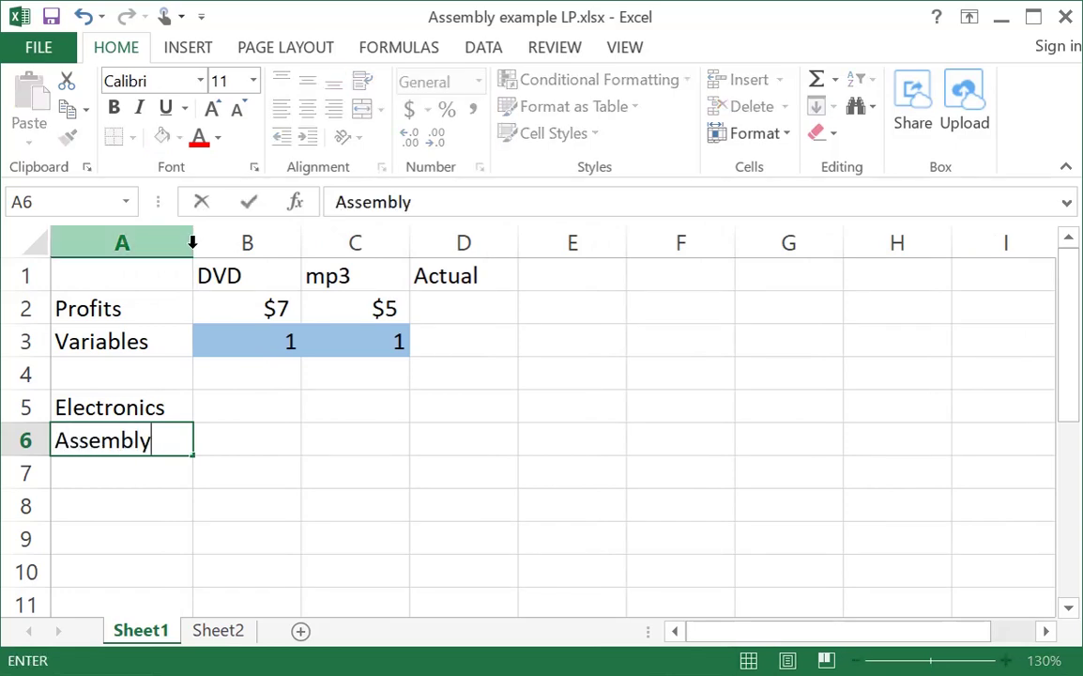
{"action": "key", "text": "Tab"}
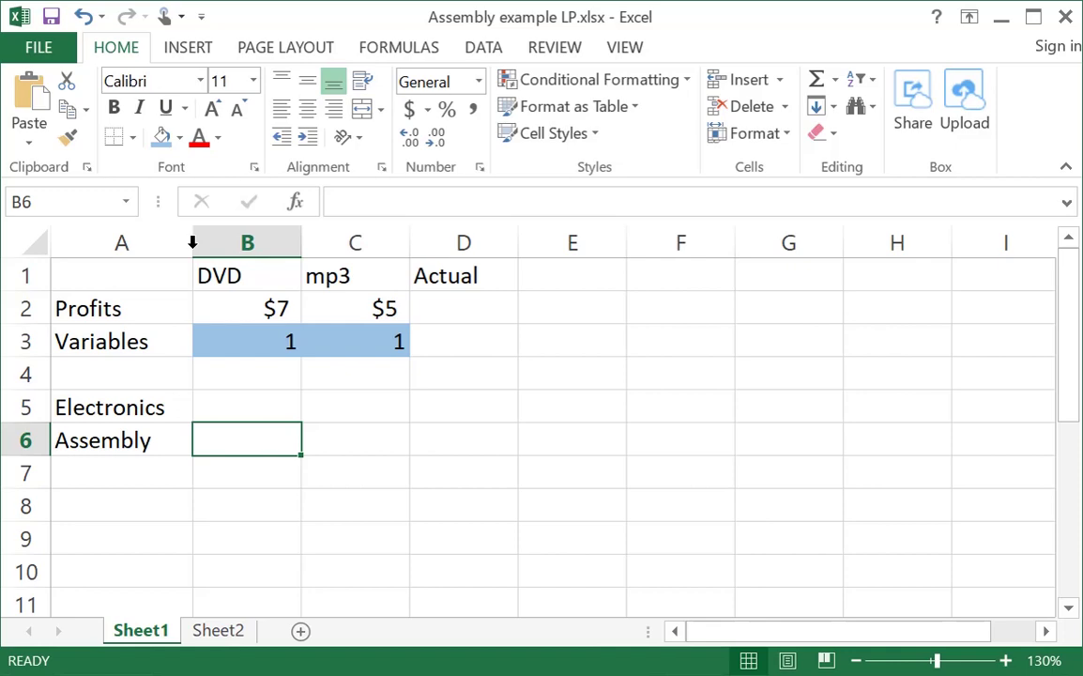
Enter coefficients 4 and 2 for DVD and 3 and 1 for mp3, checking Sheet2's formulation
{"action": "key", "text": "Up"}
{"action": "type", "text": "4"}
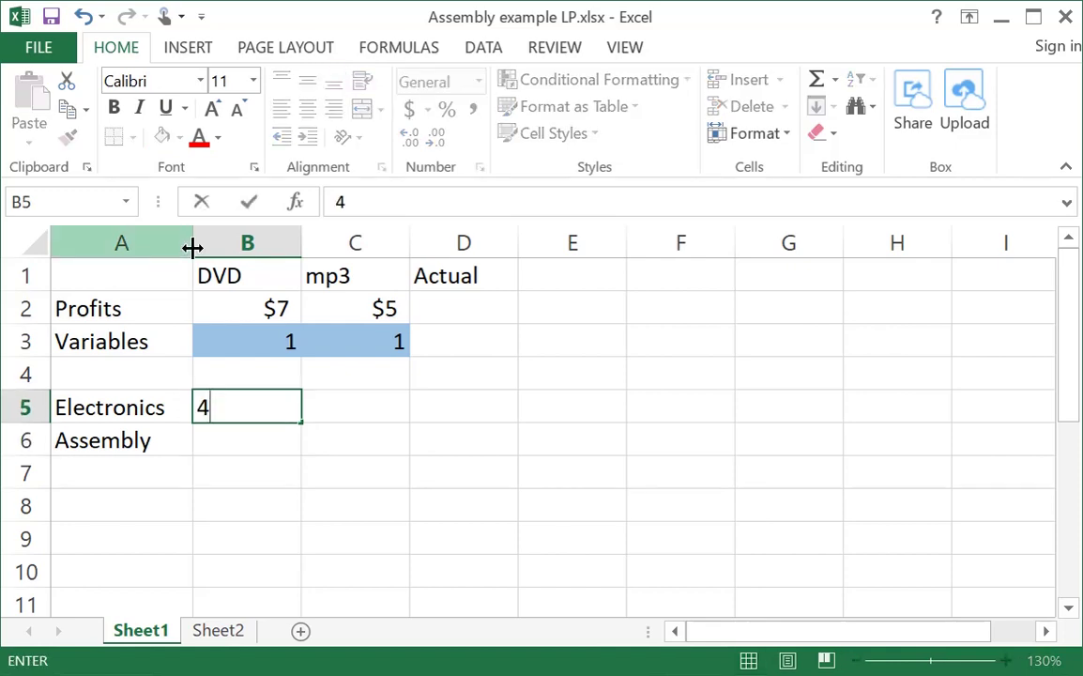
{"action": "key", "text": "Return"}
{"action": "type", "text": "2"}
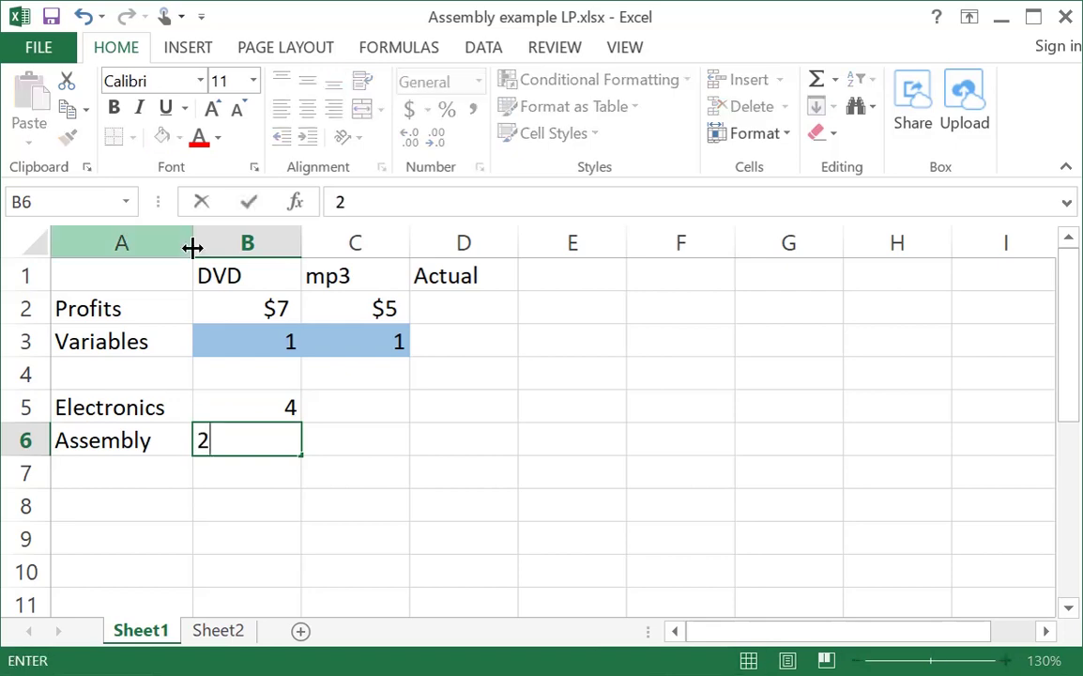
{"action": "key", "text": "Tab"}
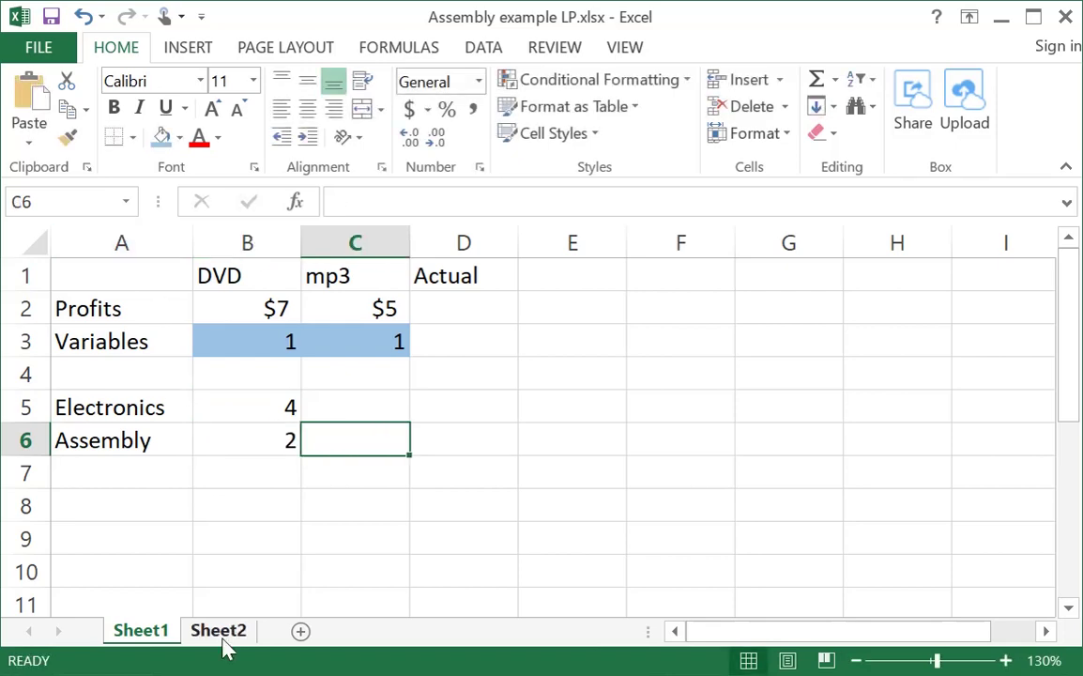
{"action": "left_click", "coordinate": [222, 634]}
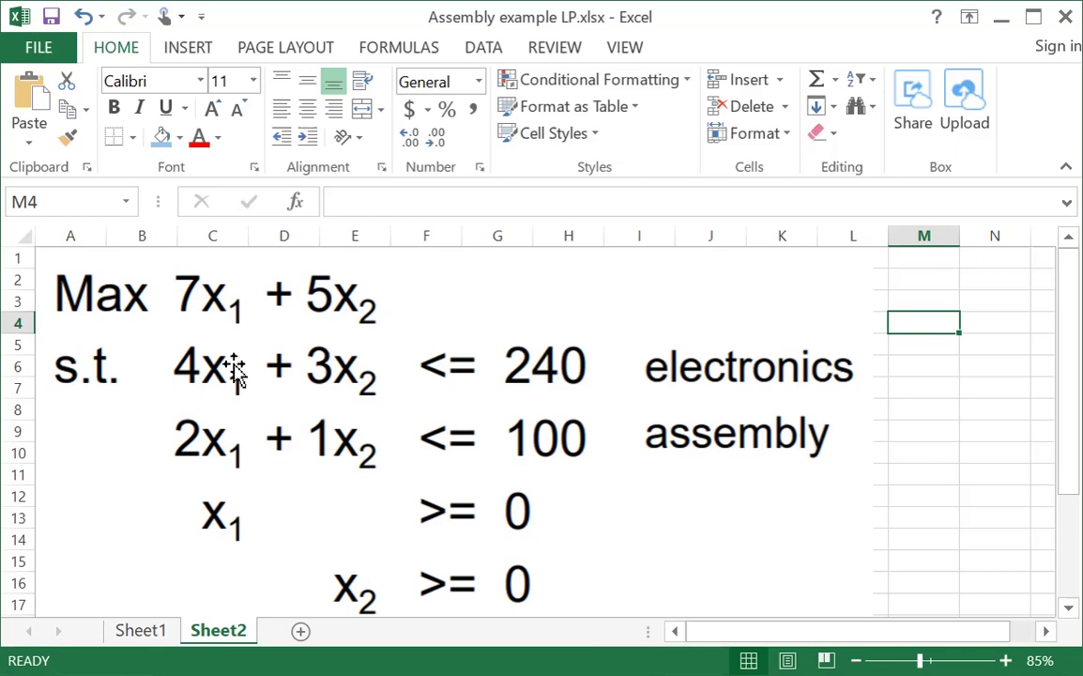
{"action": "left_click", "coordinate": [140, 630]}
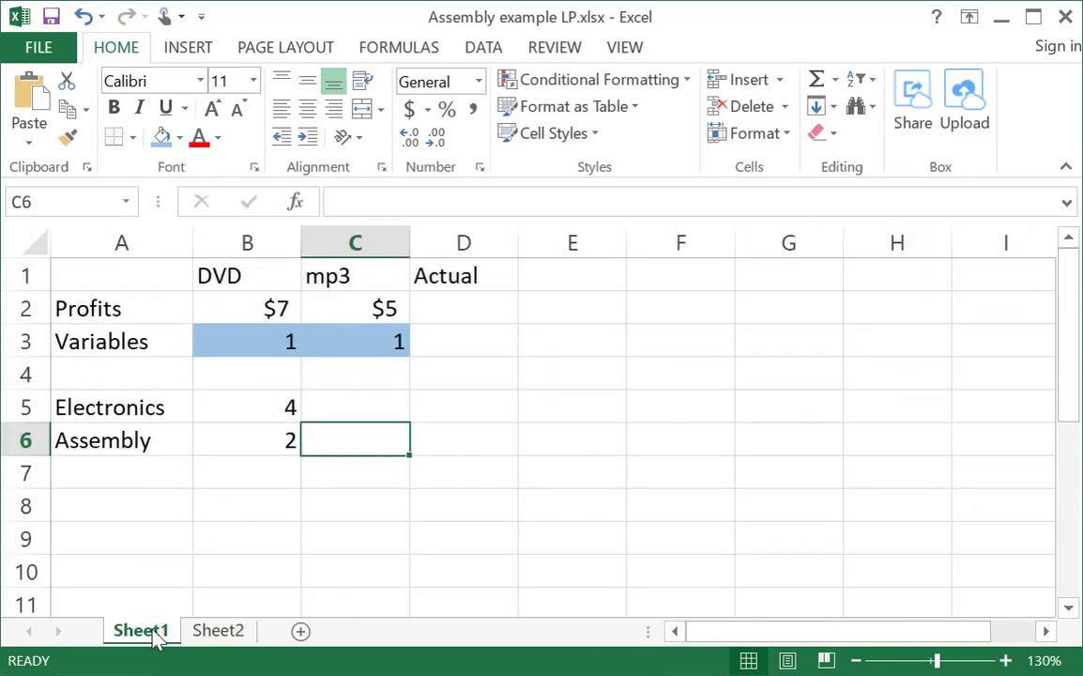
{"action": "key", "text": "Up"}
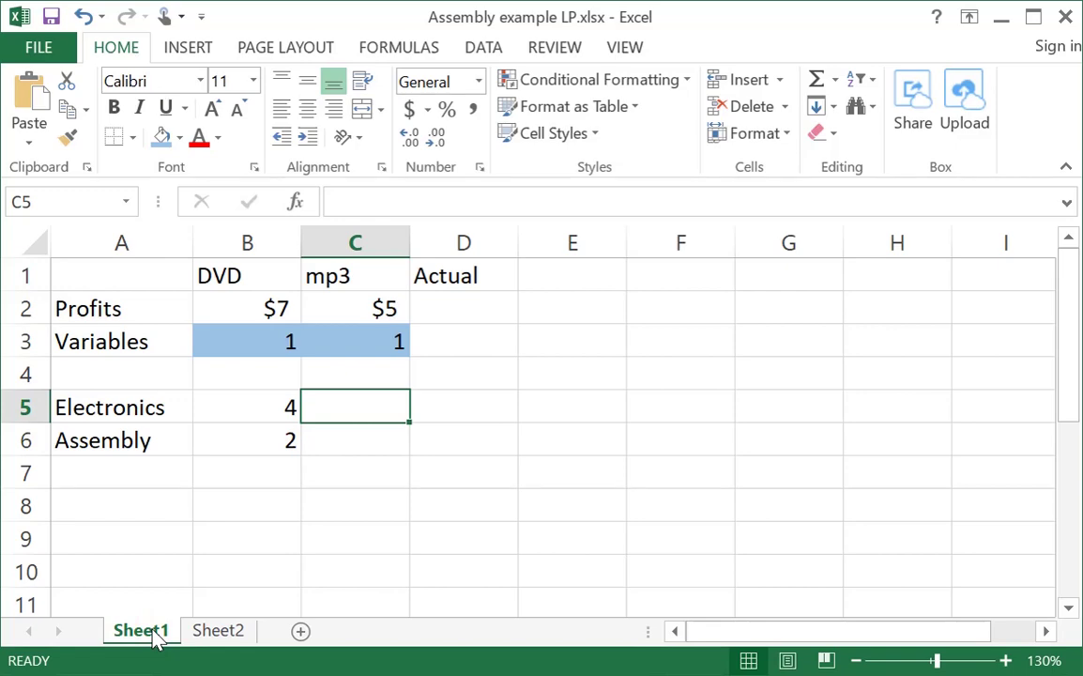
{"action": "type", "text": "3"}
{"action": "key", "text": "Return"}
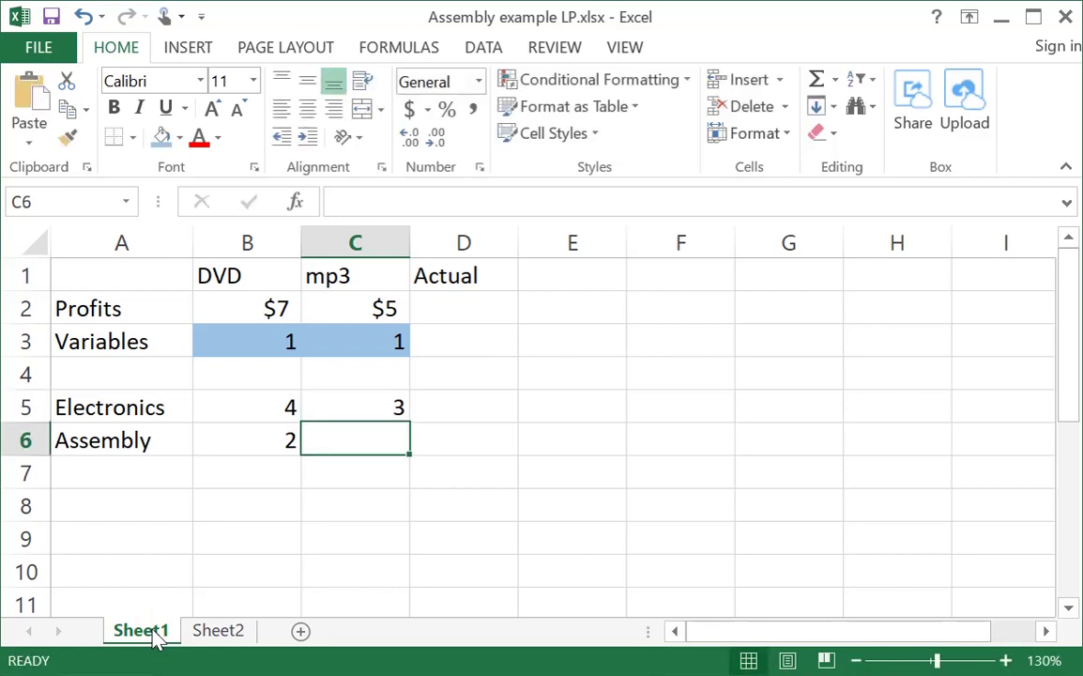
{"action": "type", "text": "1"}
{"action": "key", "text": "Tab"}
Start a formula in D5 for the Electronics actual usage
{"action": "key", "text": "Up"}
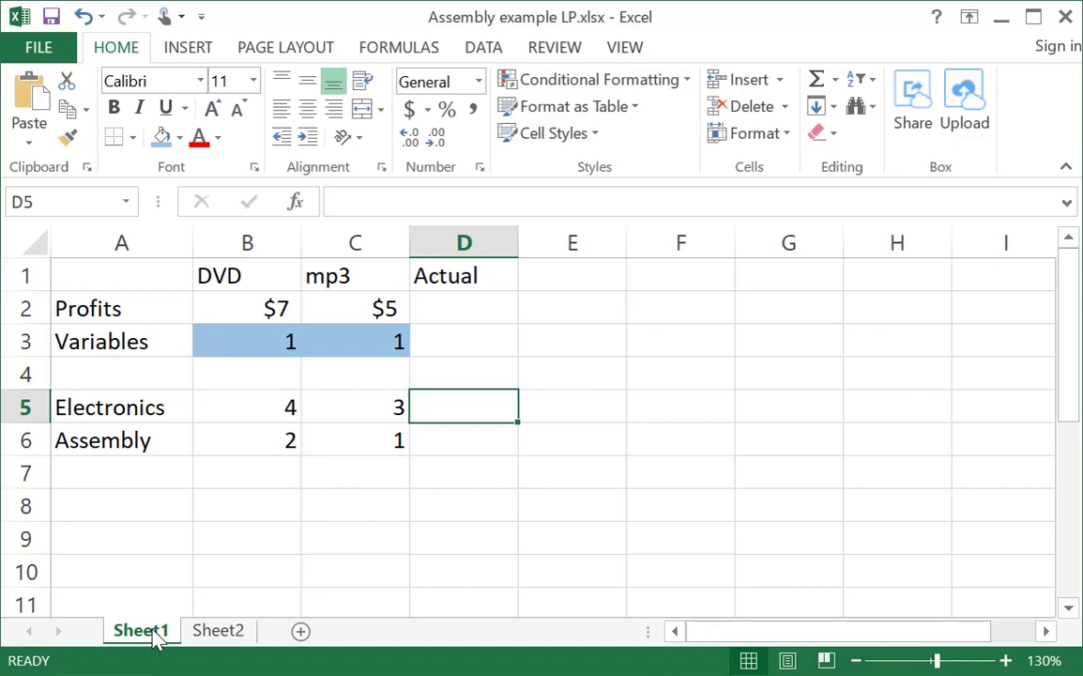
{"action": "key", "text": "Up"}
{"action": "key", "text": "Up"}
{"action": "key", "text": "Left"}
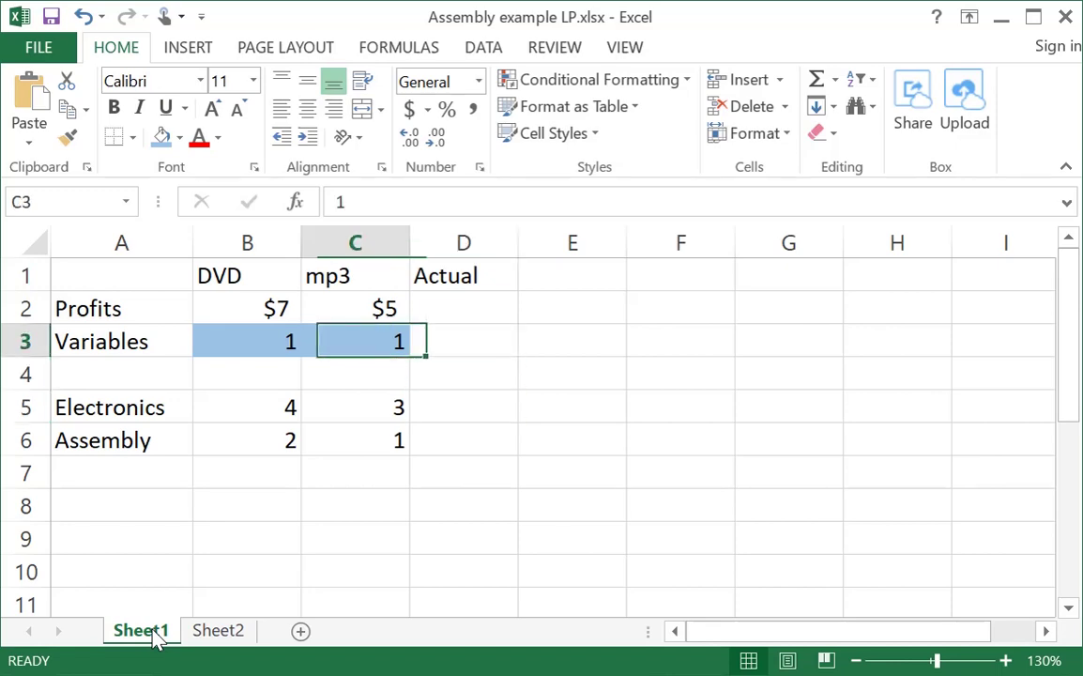
{"action": "key", "text": "Left"}
{"action": "key", "text": "Right"}
{"action": "key", "text": "Right"}
{"action": "key", "text": "Down"}
{"action": "key", "text": "Down"}
{"action": "type", "text": "="}
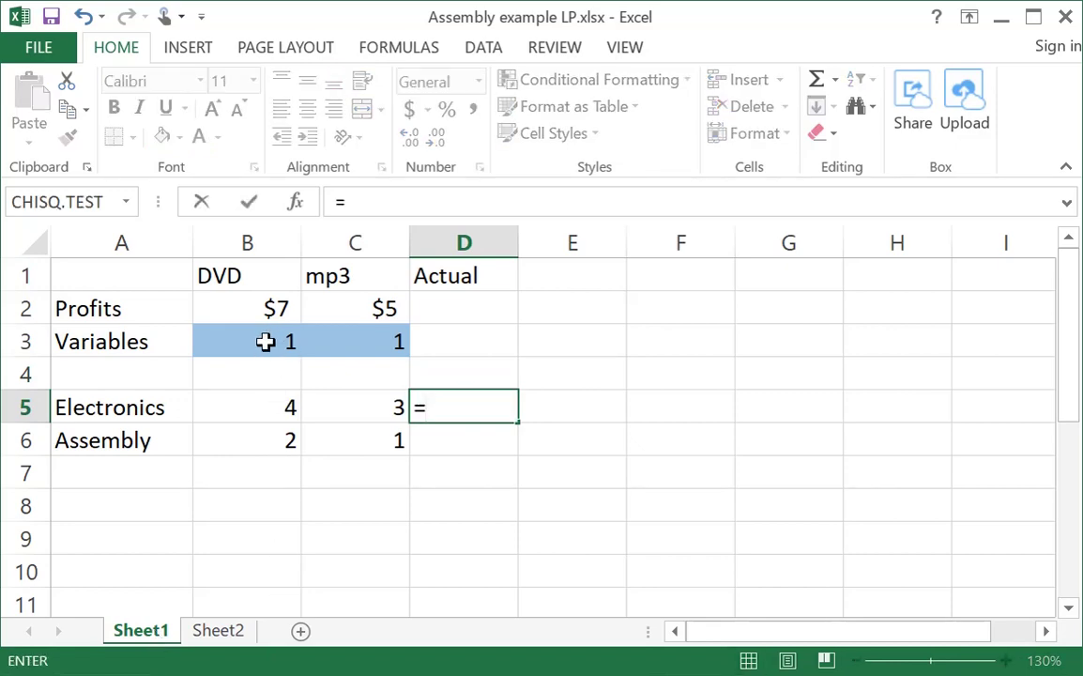
Build =B3*B5+C3*C5 in D5 for Electronics usage and review it
{"action": "left_click", "coordinate": [265, 342]}
{"action": "type", "text": "*"}
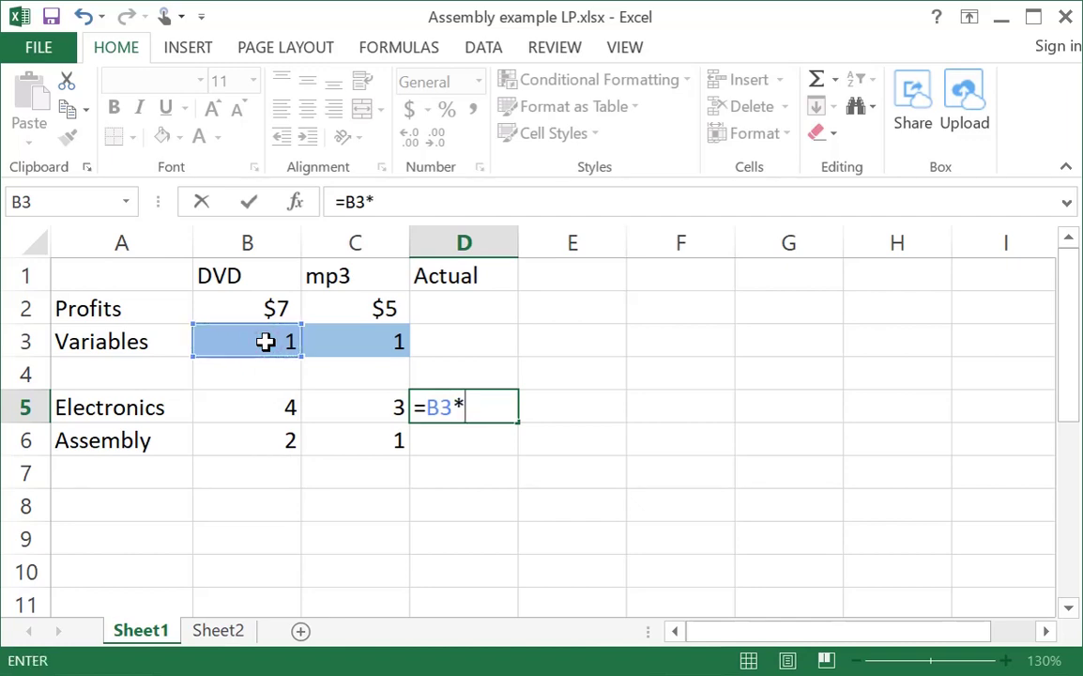
{"action": "left_click", "coordinate": [266, 410]}
{"action": "type", "text": "+"}
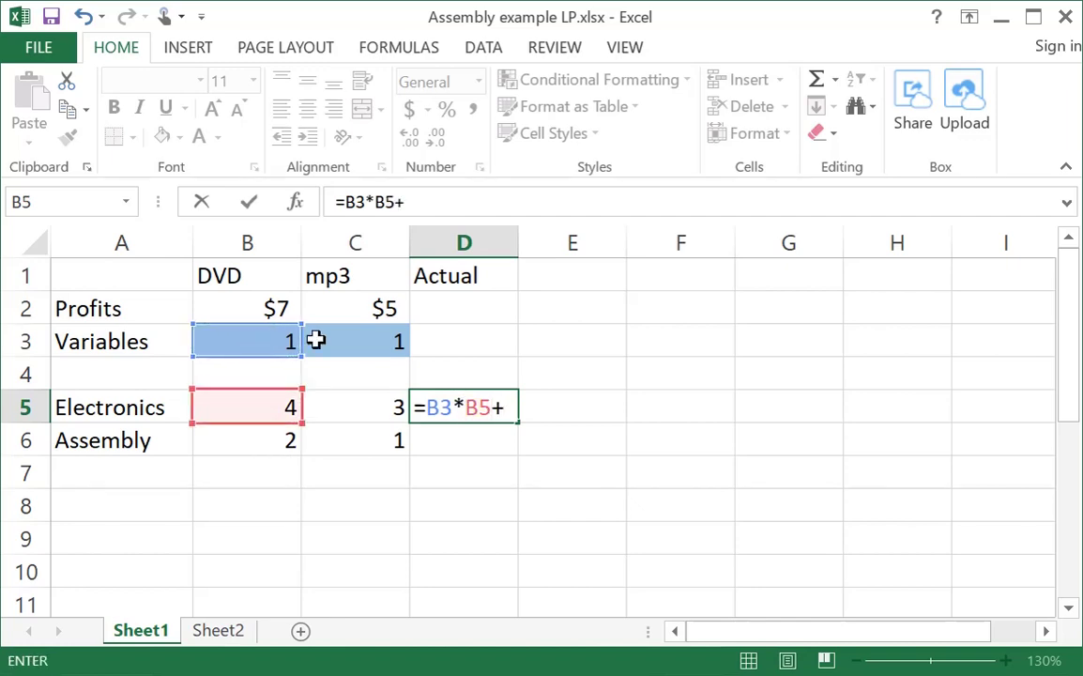
{"action": "left_click", "coordinate": [322, 338]}
{"action": "type", "text": "*"}
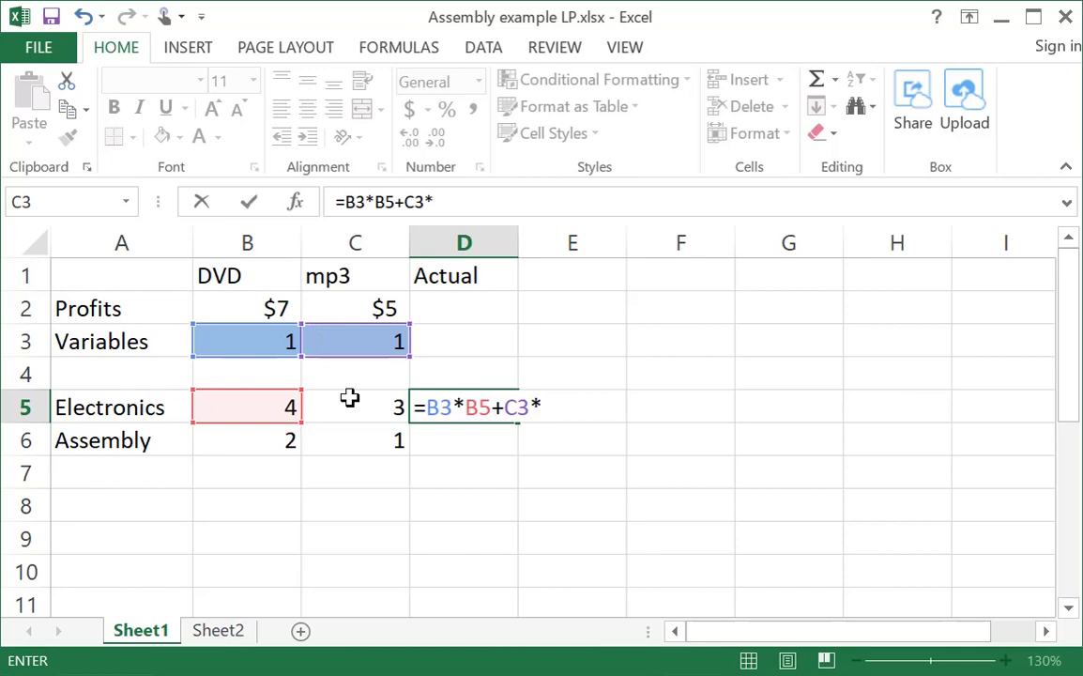
{"action": "left_click", "coordinate": [381, 407]}
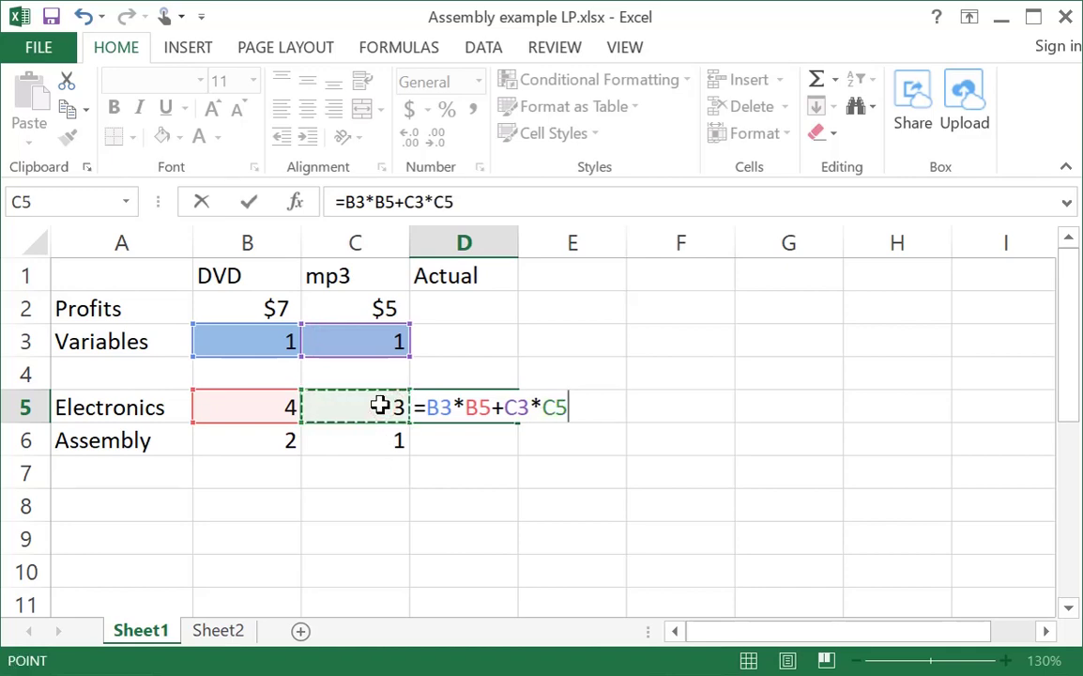
{"action": "key", "text": "Return"}
{"action": "key", "text": "Up"}
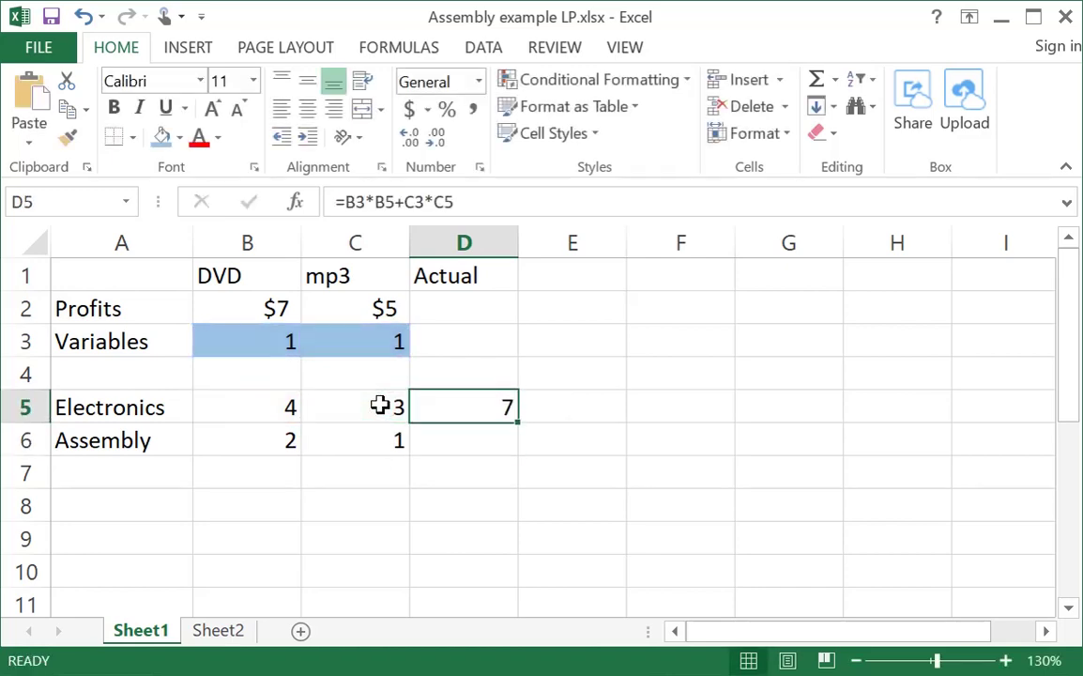
{"action": "key", "text": "F2"}
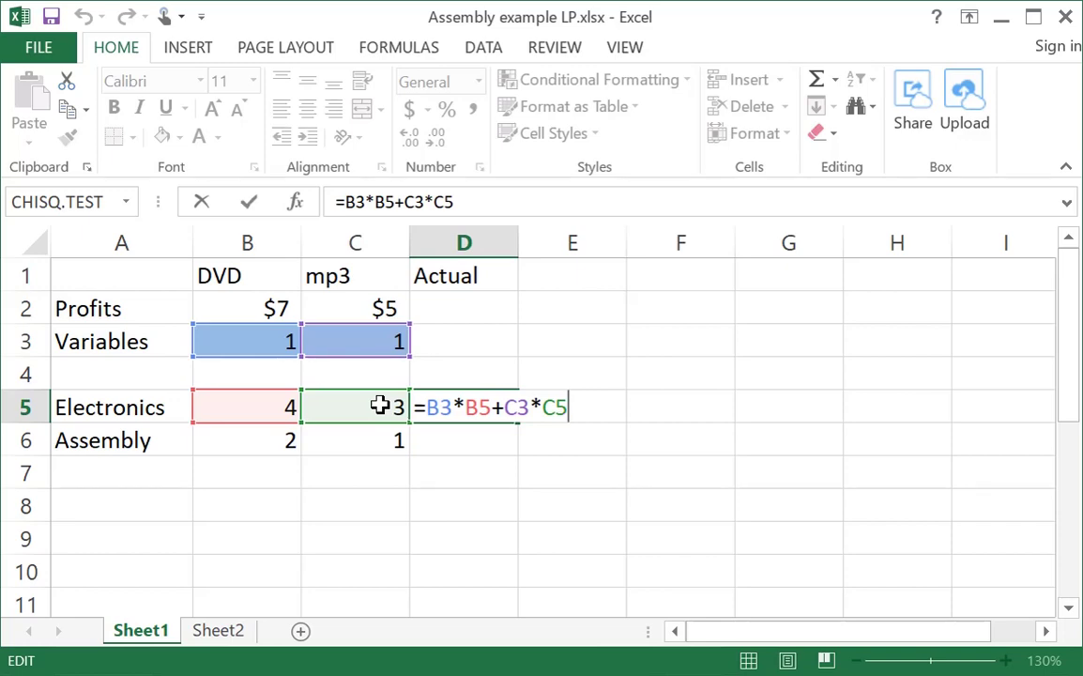
Replace D5 with =SUMPRODUCT(B3:C3,B5:C5) and review the result
{"action": "key", "text": "Return"}
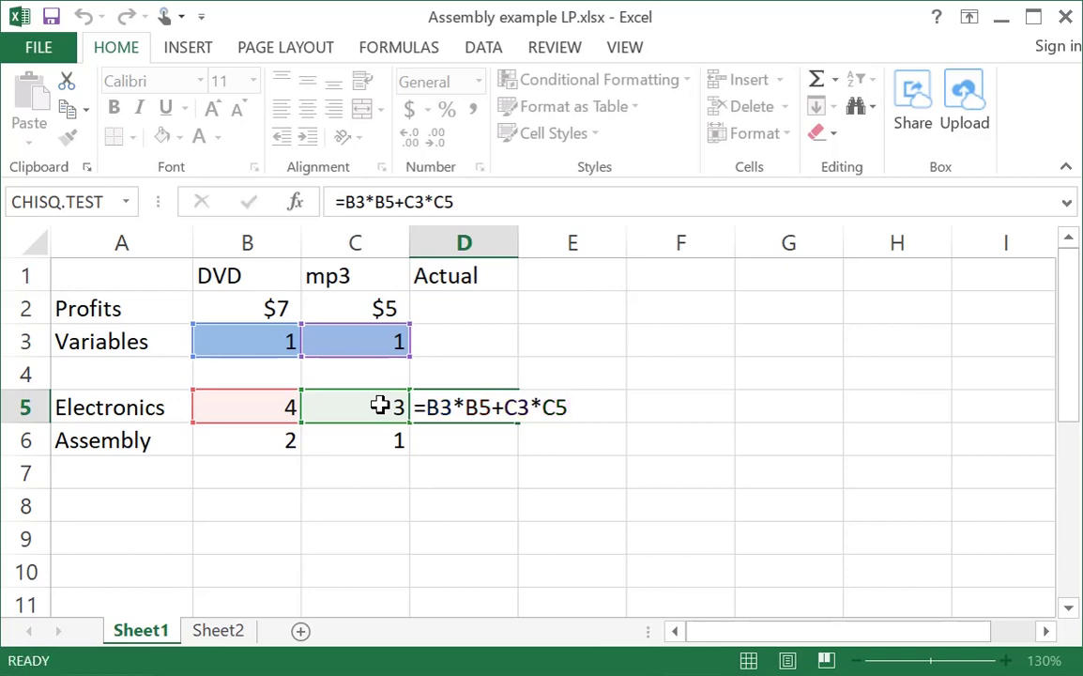
{"action": "key", "text": "Up"}
{"action": "type", "text": "="}
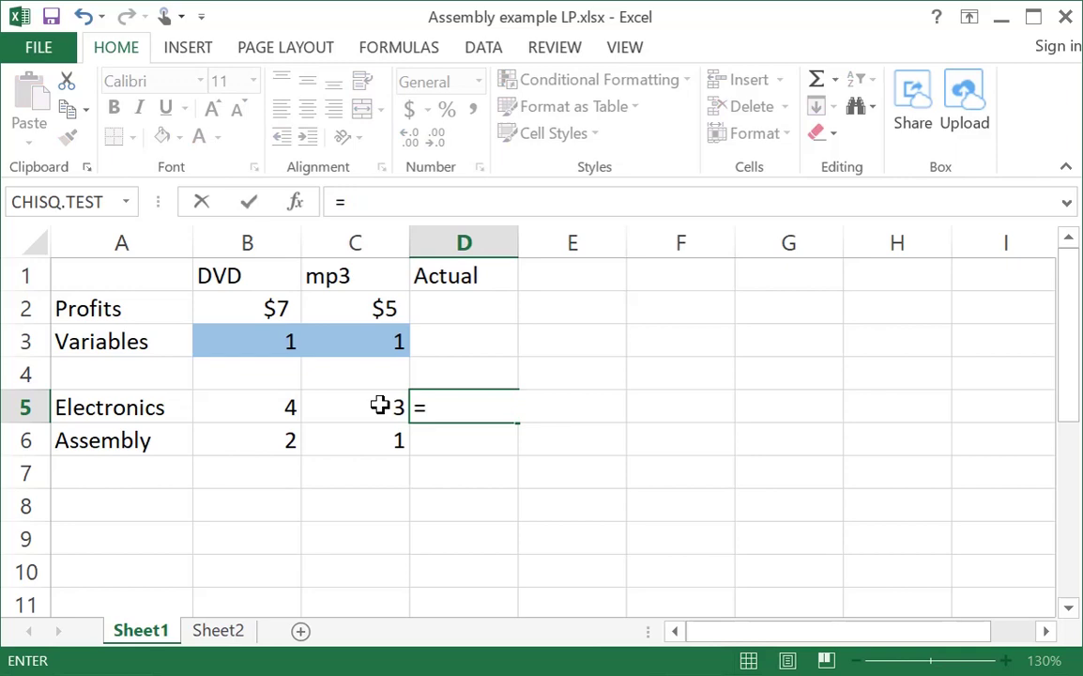
{"action": "type", "text": "sumproduct("}
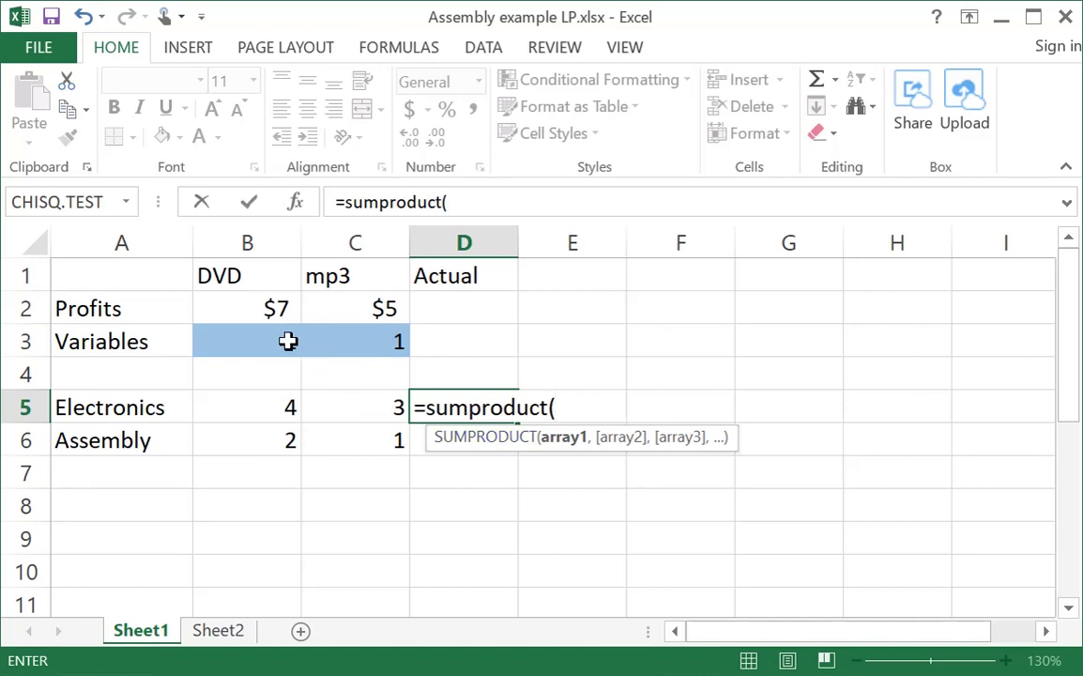
{"action": "left_click_drag", "start_coordinate": [244, 346], "coordinate": [368, 346]}
{"action": "type", "text": ","}
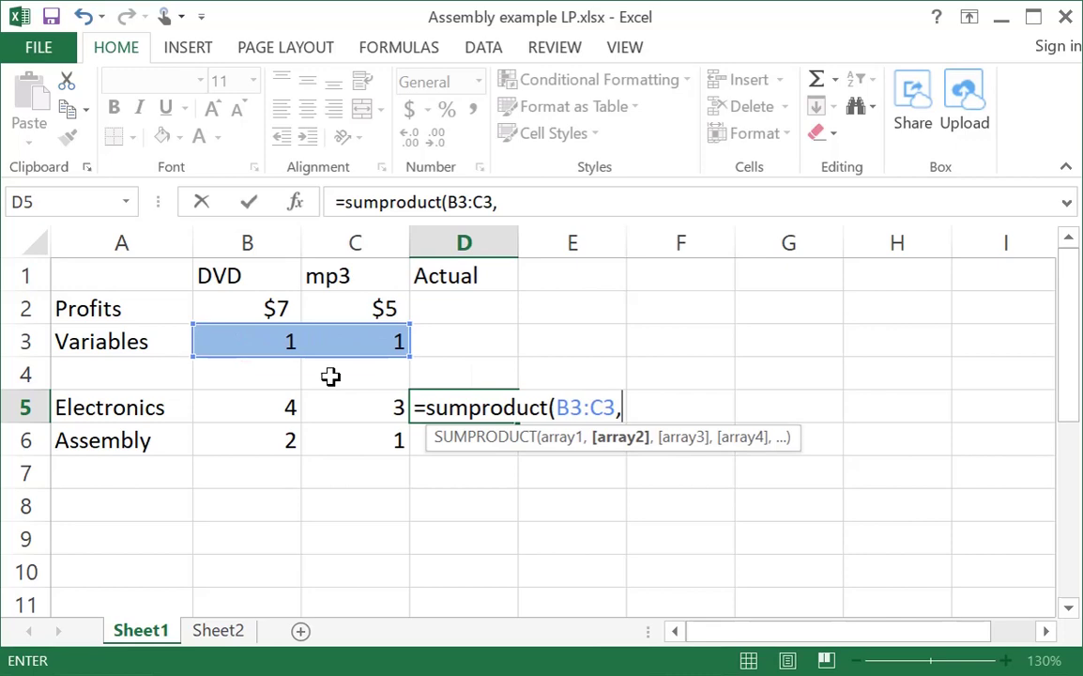
{"action": "left_click_drag", "start_coordinate": [232, 409], "coordinate": [353, 415]}
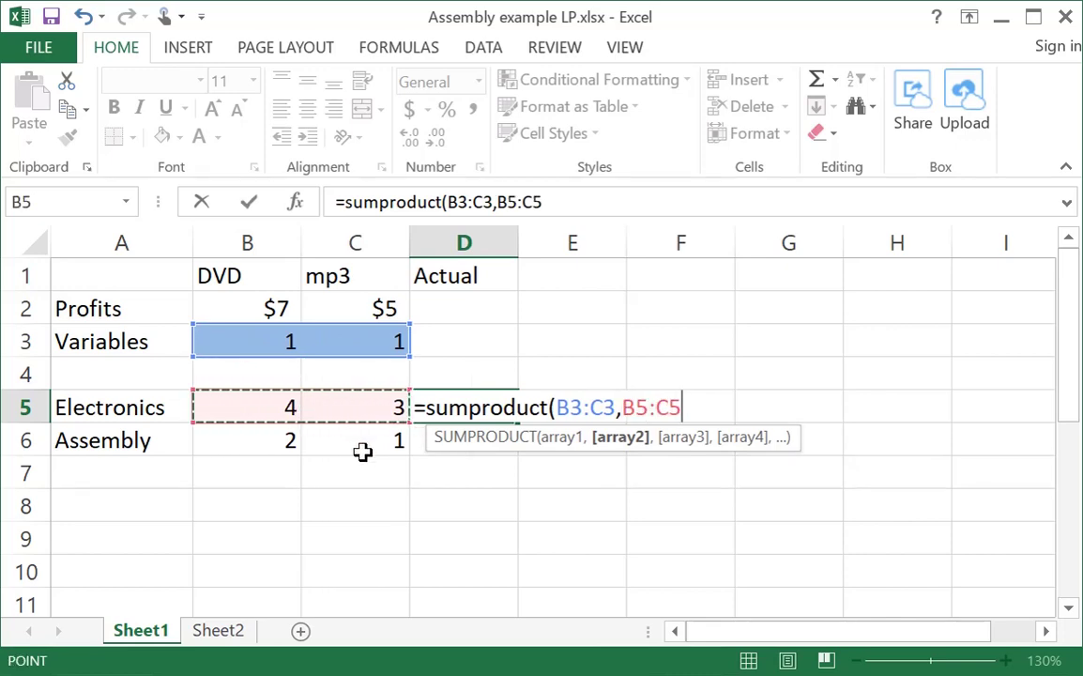
{"action": "type", "text": ")"}
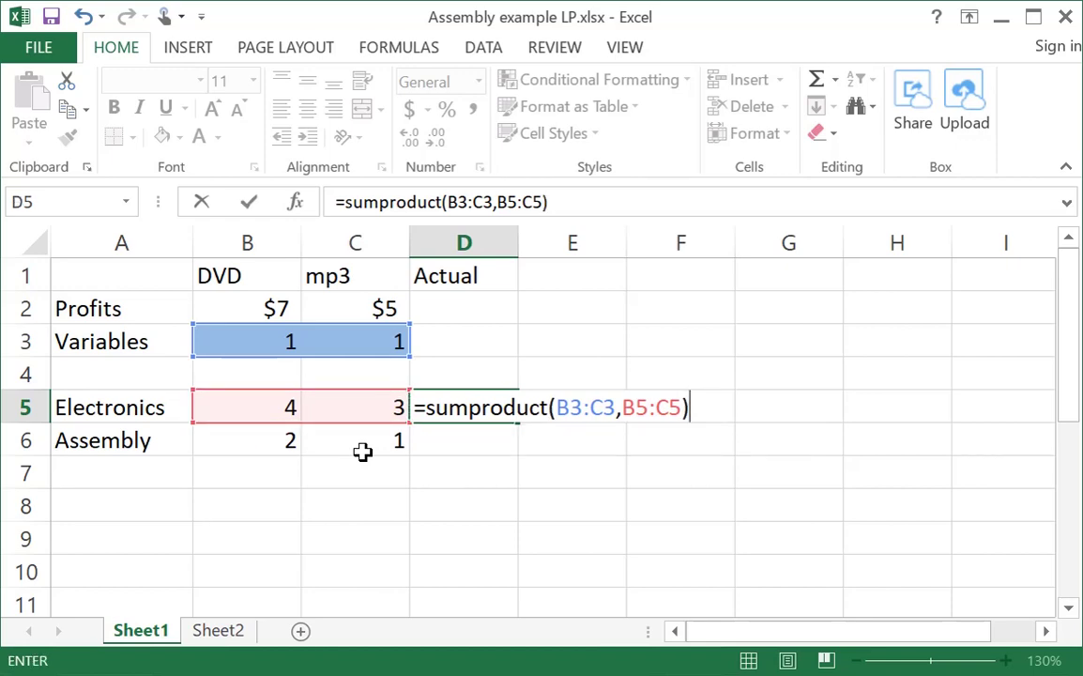
{"action": "key", "text": "Return"}
{"action": "key", "text": "Up"}
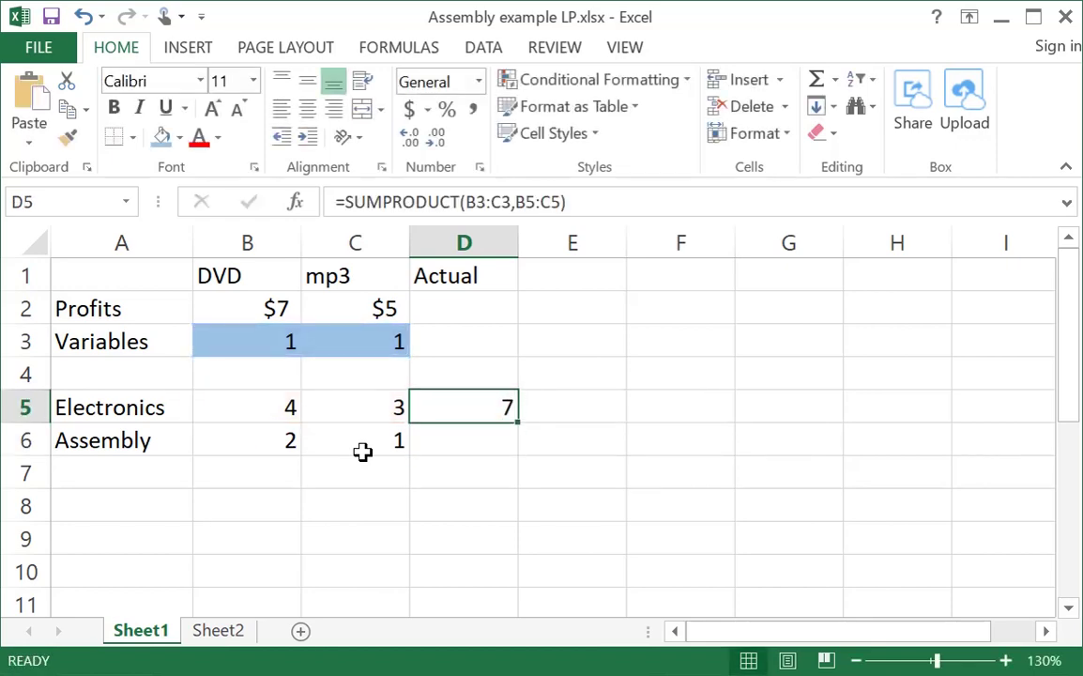
{"action": "key", "text": "F2"}
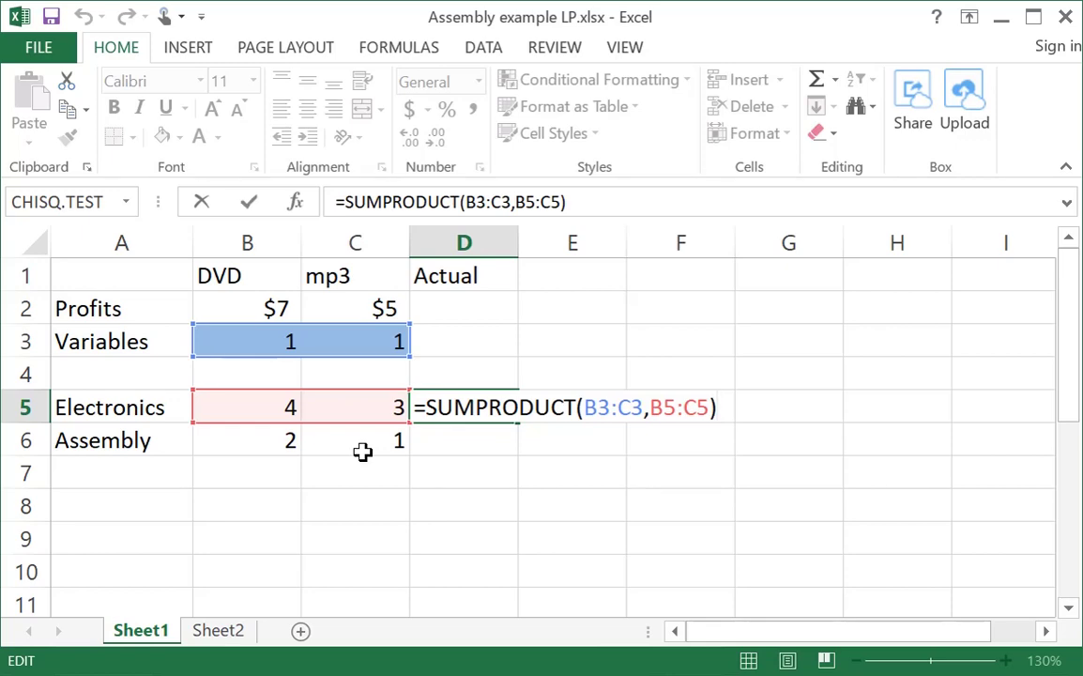
Anchor the variable range in D5's formula as B$3:C$3
{"action": "key", "text": "Return"}
{"action": "key", "text": "Up"}
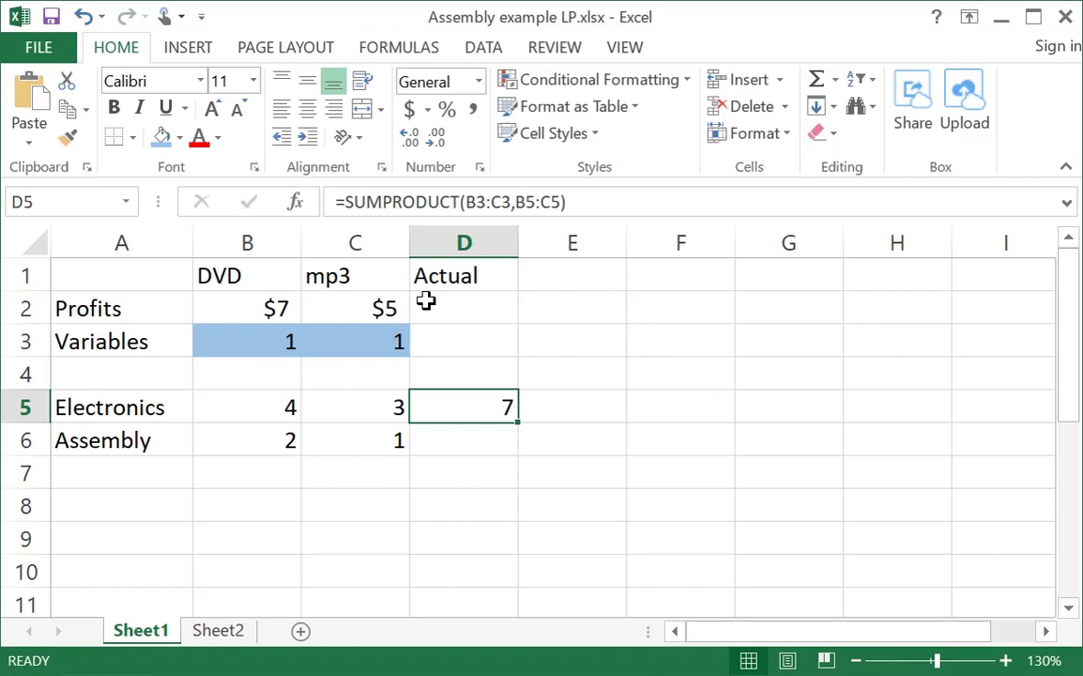
{"action": "key", "text": "F2"}
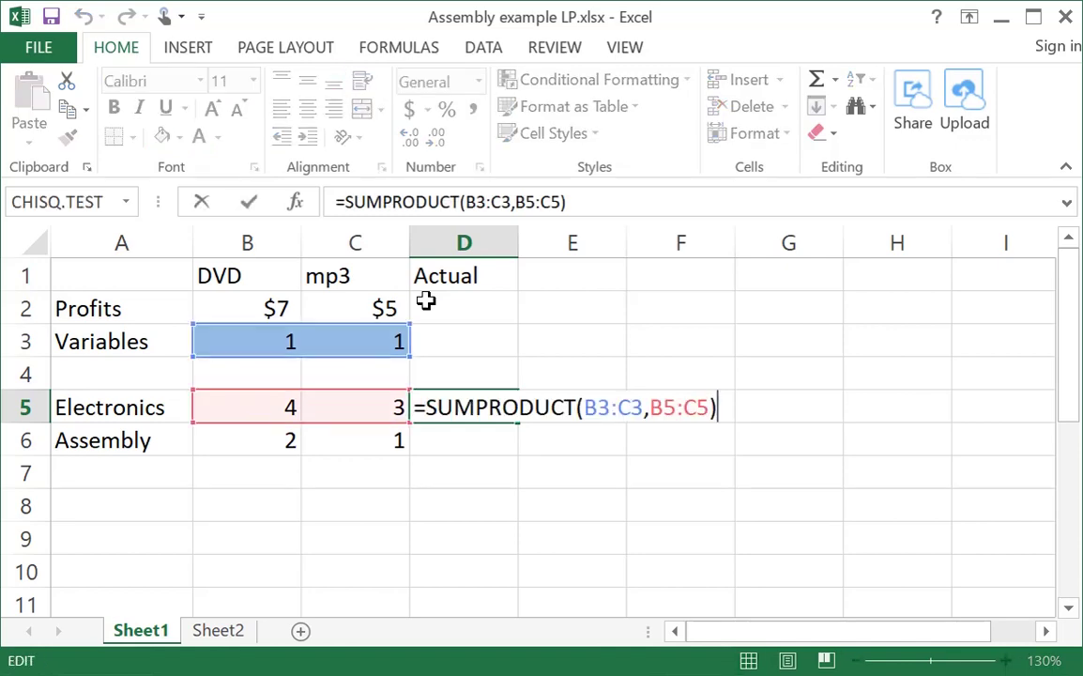
{"action": "key", "text": "Left"}
{"action": "key", "text": "Left"}
{"action": "key", "text": "Left"}
{"action": "key", "text": "Left"}
{"action": "key", "text": "Left"}
{"action": "key", "text": "Left"}
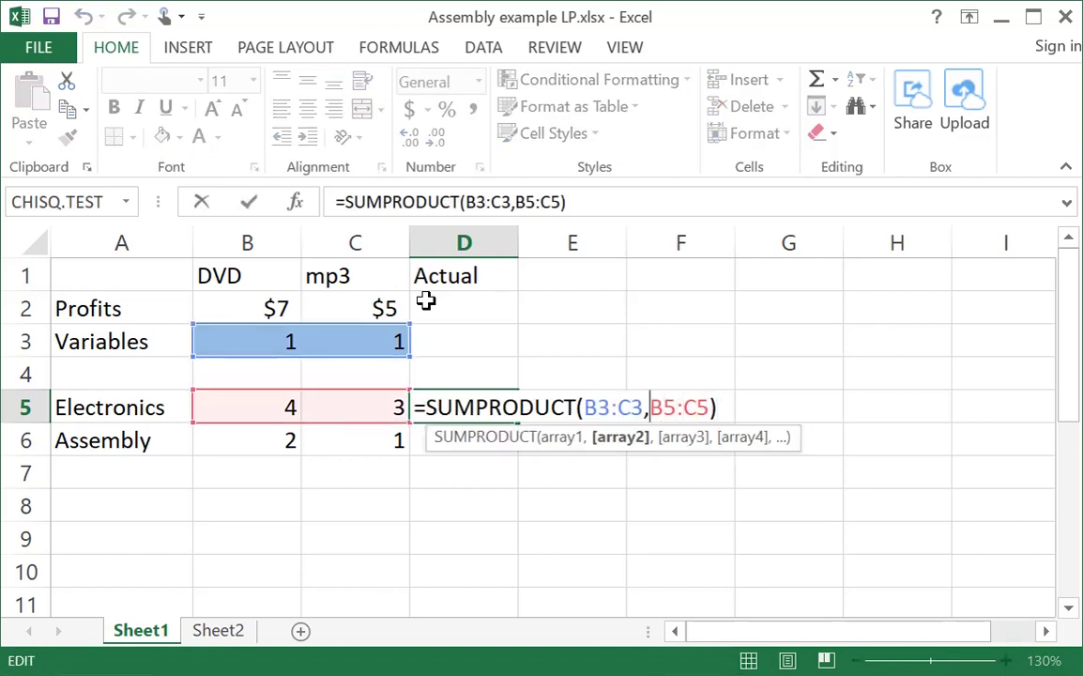
{"action": "key", "text": "Left"}
{"action": "key", "text": "Left"}
{"action": "key", "text": "Left"}
{"action": "key", "text": "Left"}
{"action": "key", "text": "Left"}
{"action": "type", "text": "$"}
{"action": "key", "text": "Right"}
{"action": "key", "text": "Right"}
{"action": "key", "text": "Right"}
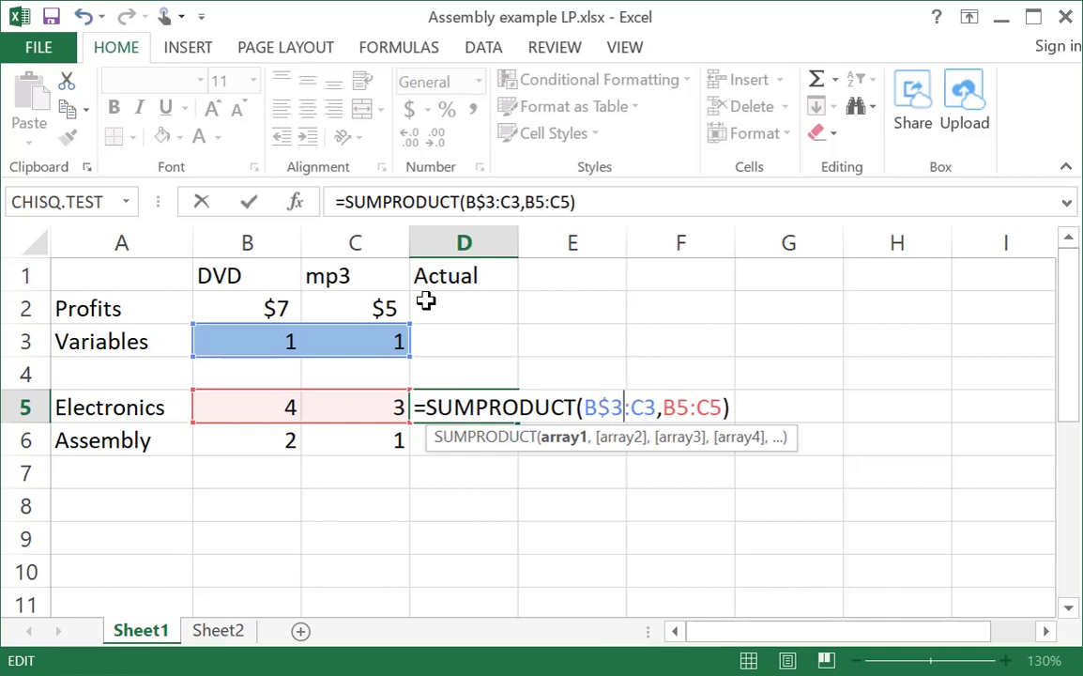
{"action": "type", "text": "$"}
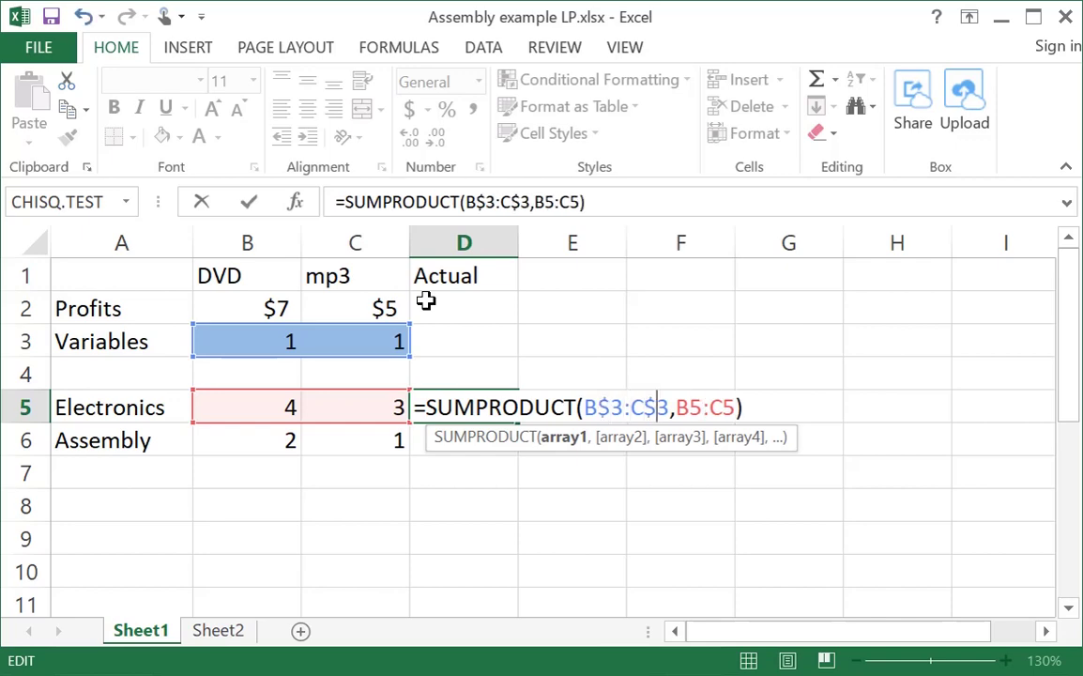
{"action": "key", "text": "Return"}
Copy D5's formula into D6, giving Assembly usage =SUMPRODUCT(B$3:C$3,B6:C6) = 3
{"action": "key", "text": "Up"}
{"action": "key", "text": "ctrl+c"}
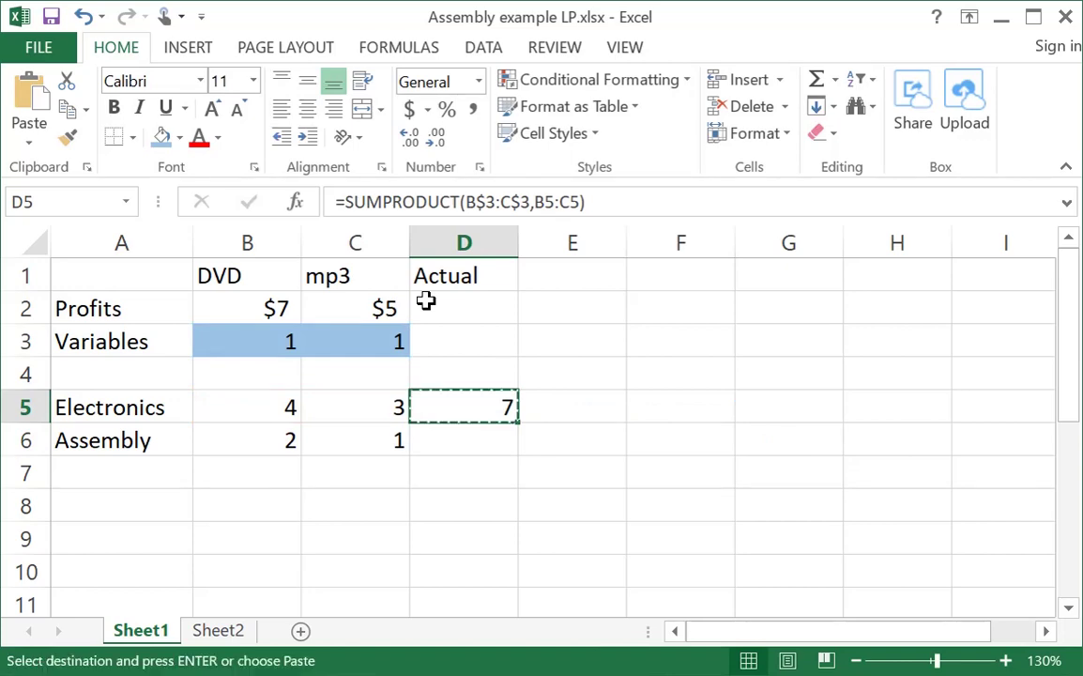
{"action": "key", "text": "Down"}
{"action": "key", "text": "ctrl+v"}
{"action": "key", "text": "Escape"}
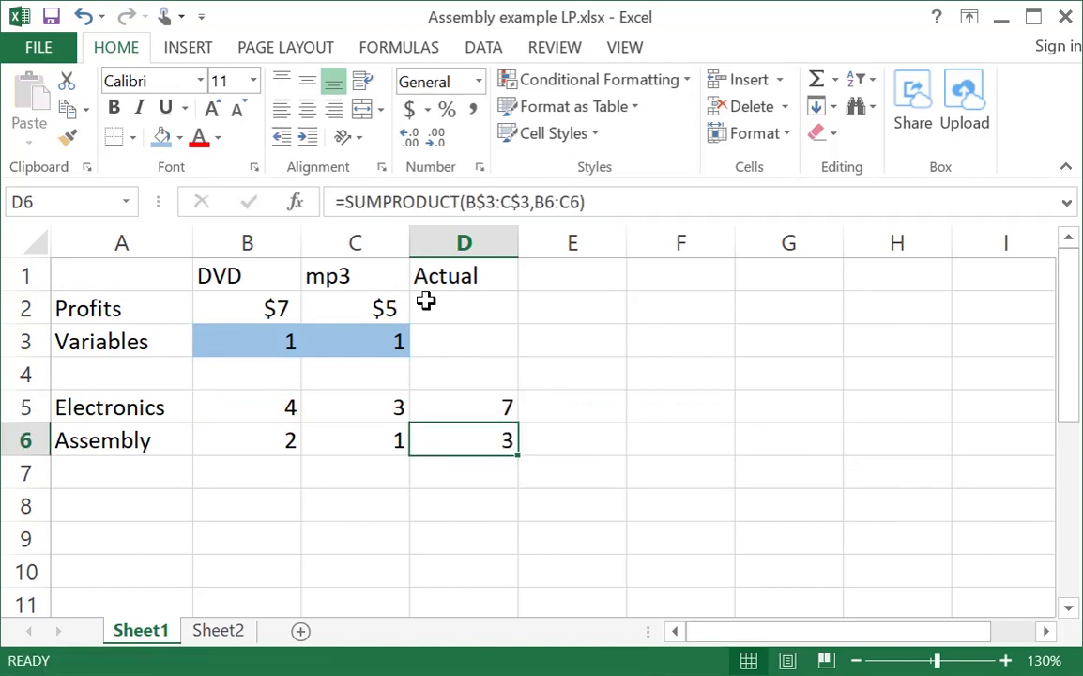
{"action": "key", "text": "Up"}
{"action": "key", "text": "Down"}
{"action": "key", "text": "F2"}
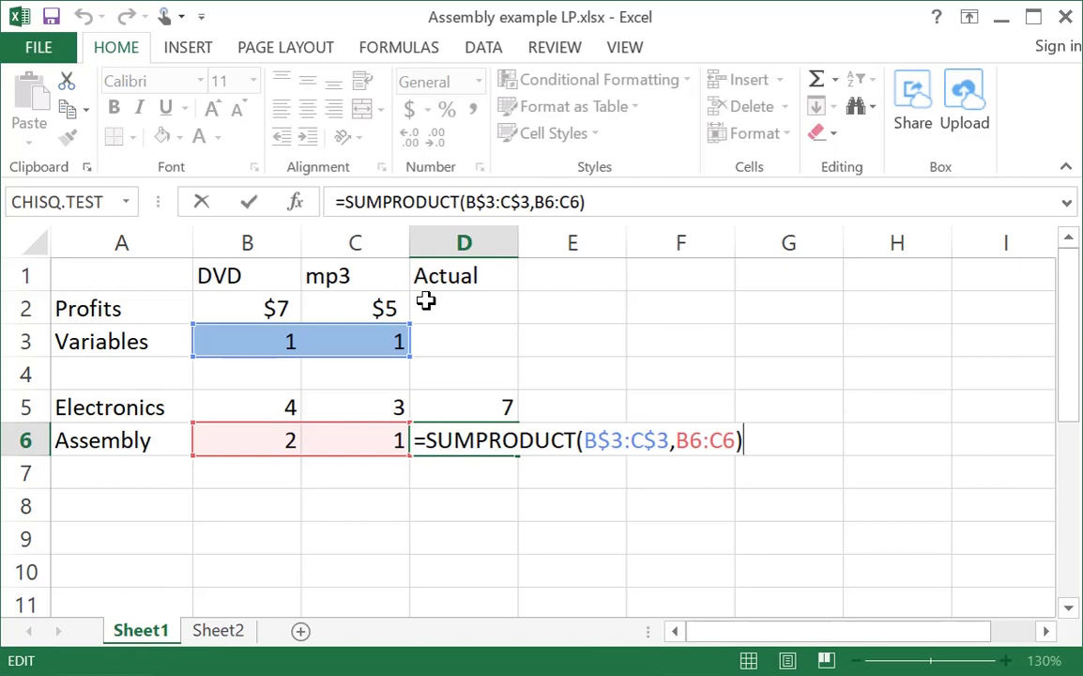
{"action": "key", "text": "Return"}
Copy the SUMPRODUCT formula from D5 into D2 as the total profit
{"action": "key", "text": "Up"}
{"action": "key", "text": "Up"}
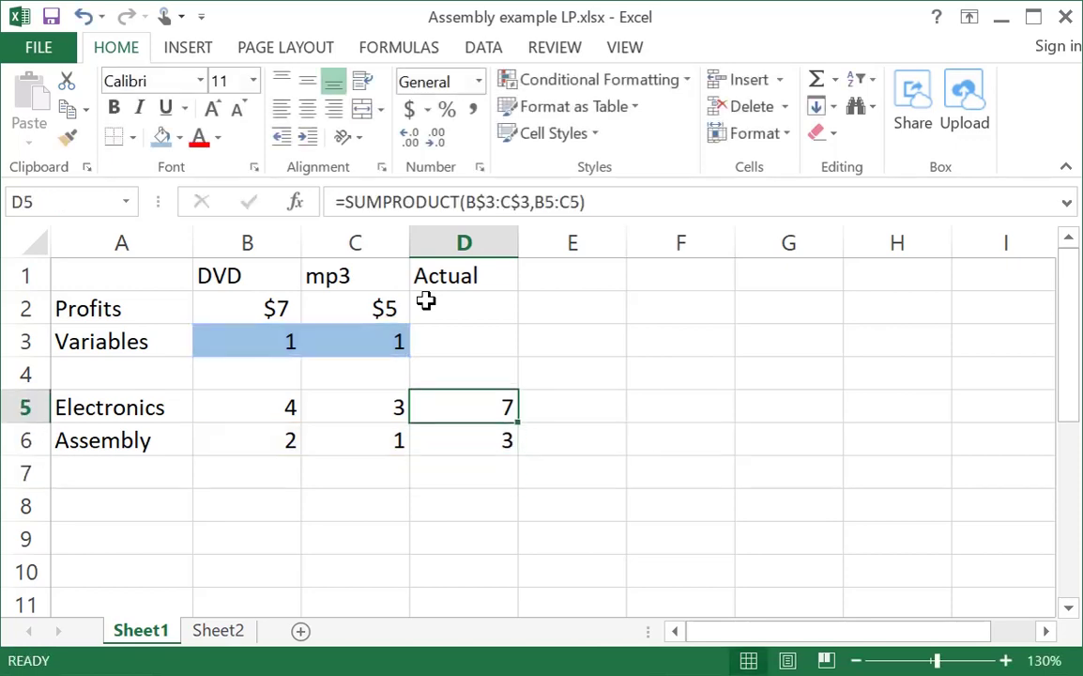
{"action": "key", "text": "ctrl+c"}
{"action": "key", "text": "Up"}
{"action": "key", "text": "Up"}
{"action": "key", "text": "Up"}
{"action": "key", "text": "Up"}
{"action": "key", "text": "Down"}
{"action": "key", "text": "ctrl+v"}
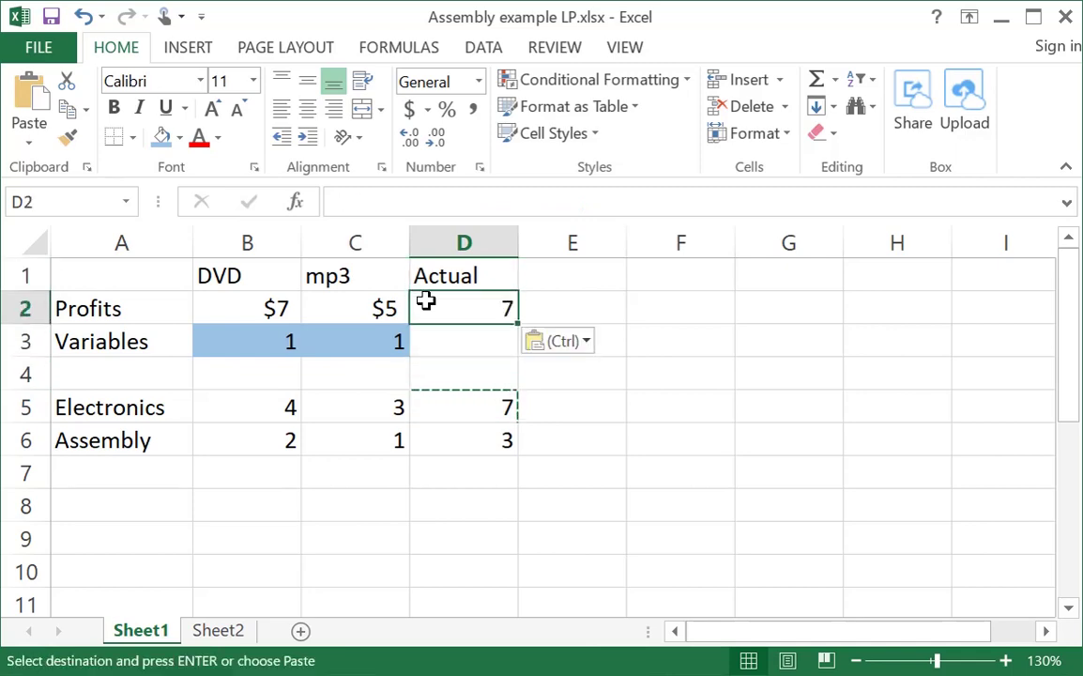
{"action": "key", "text": "F2"}
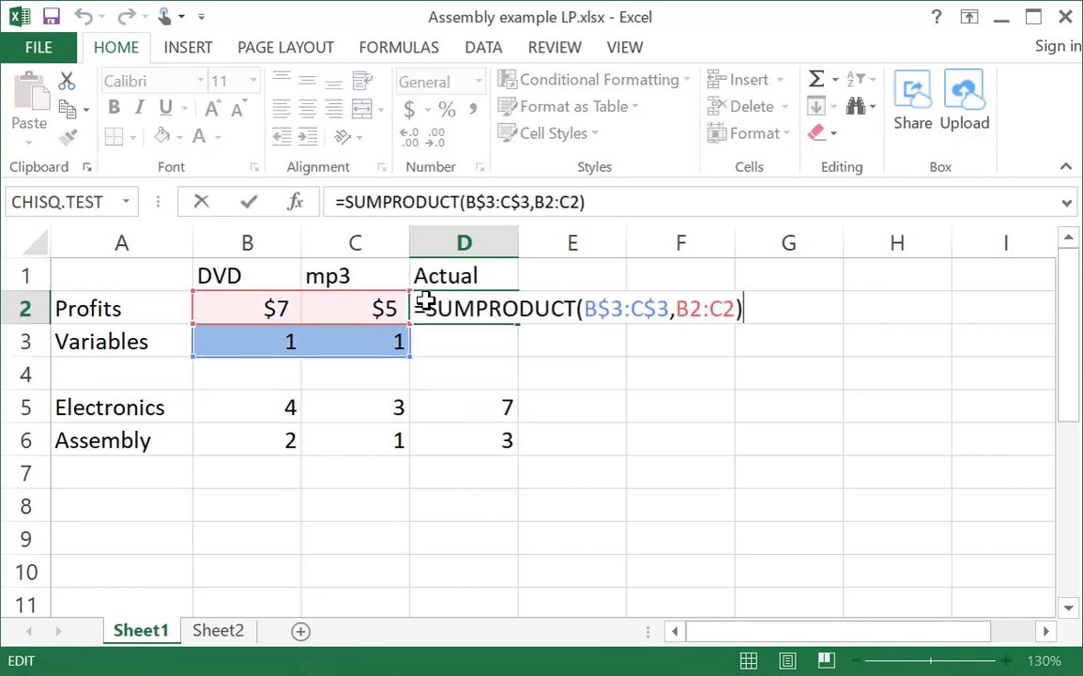
{"action": "key", "text": "Escape"}
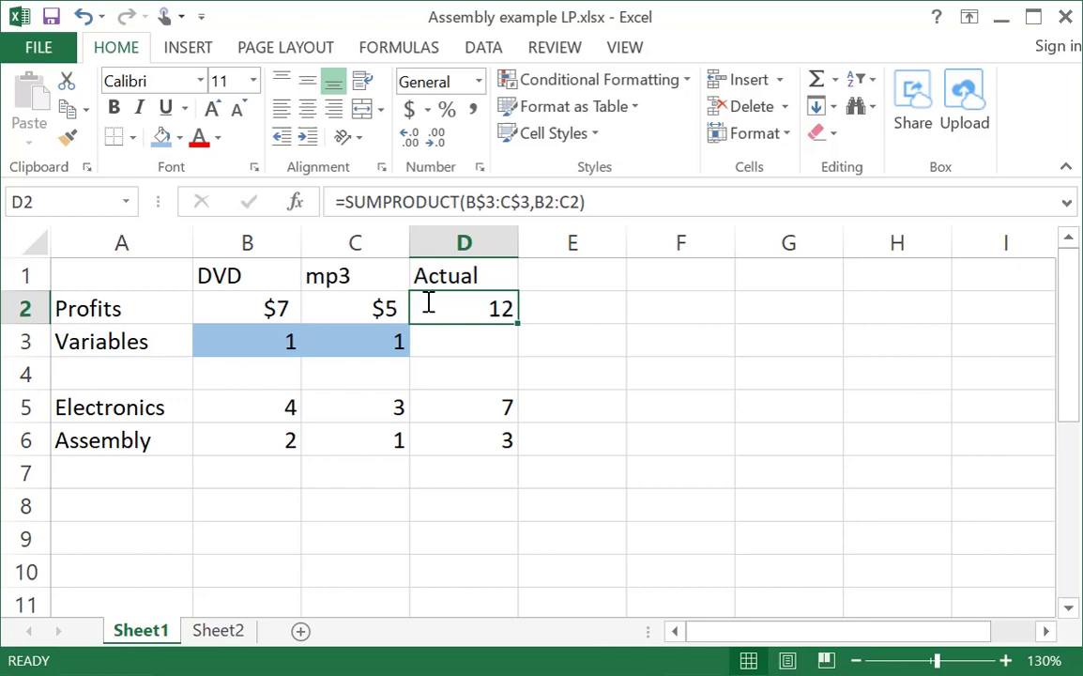
Format D2 with yellow fill and Accounting format with no decimals
{"action": "left_click", "coordinate": [179, 138]}
{"action": "left_click", "coordinate": [219, 326]}
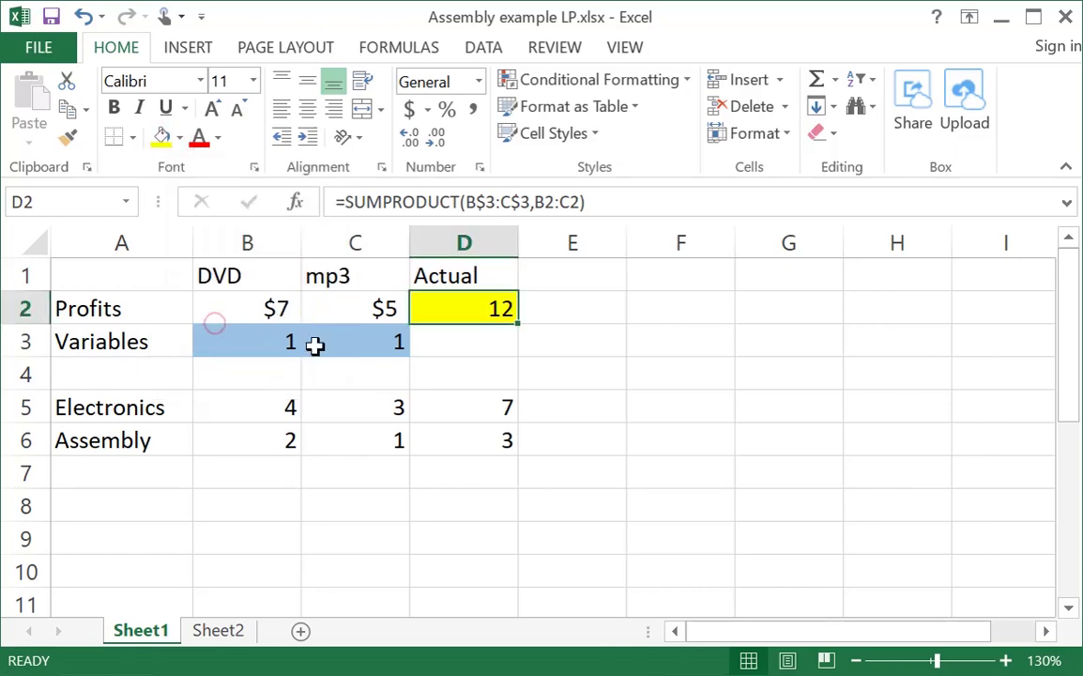
{"action": "left_click", "coordinate": [410, 110]}
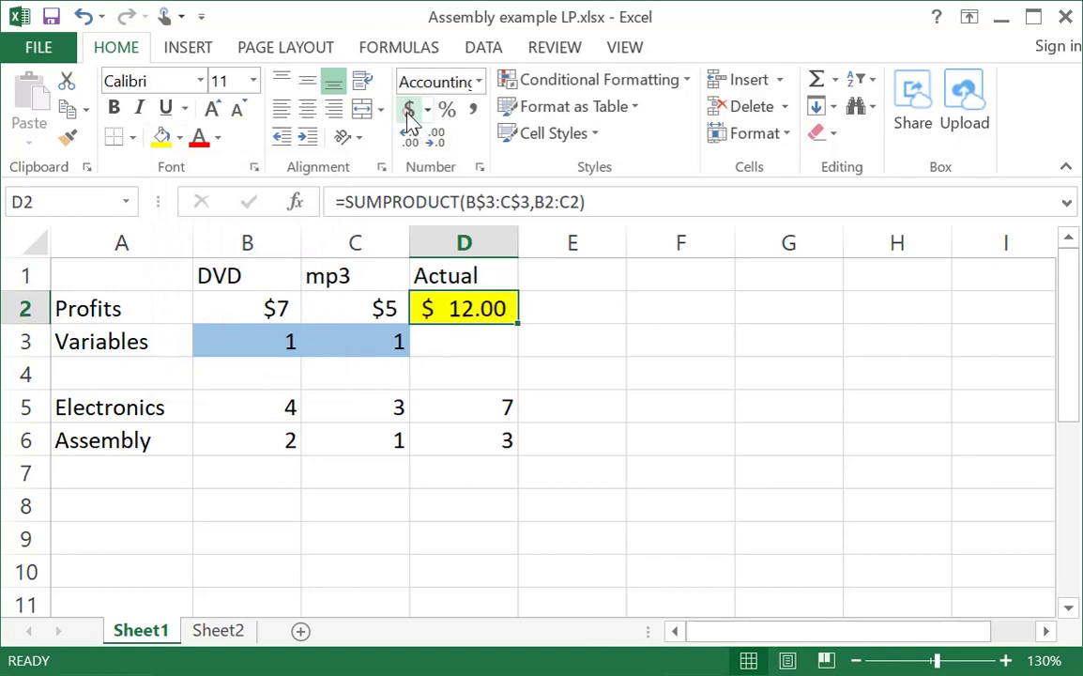
{"action": "left_click", "coordinate": [439, 139]}
{"action": "left_click", "coordinate": [439, 139]}
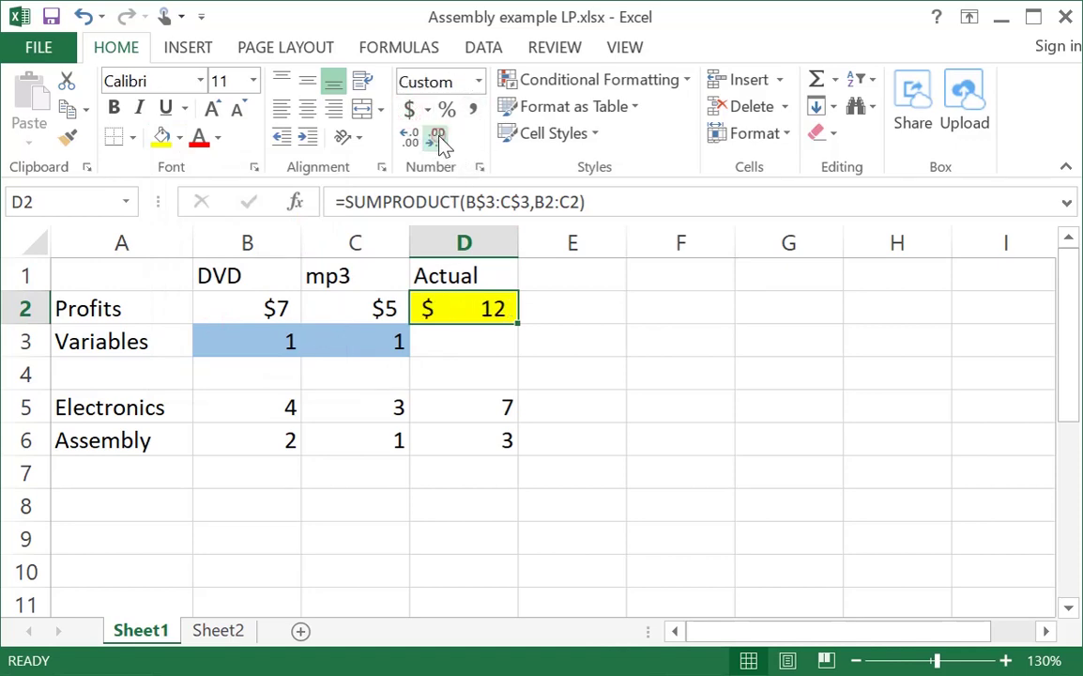
{"action": "left_click", "coordinate": [478, 339]}
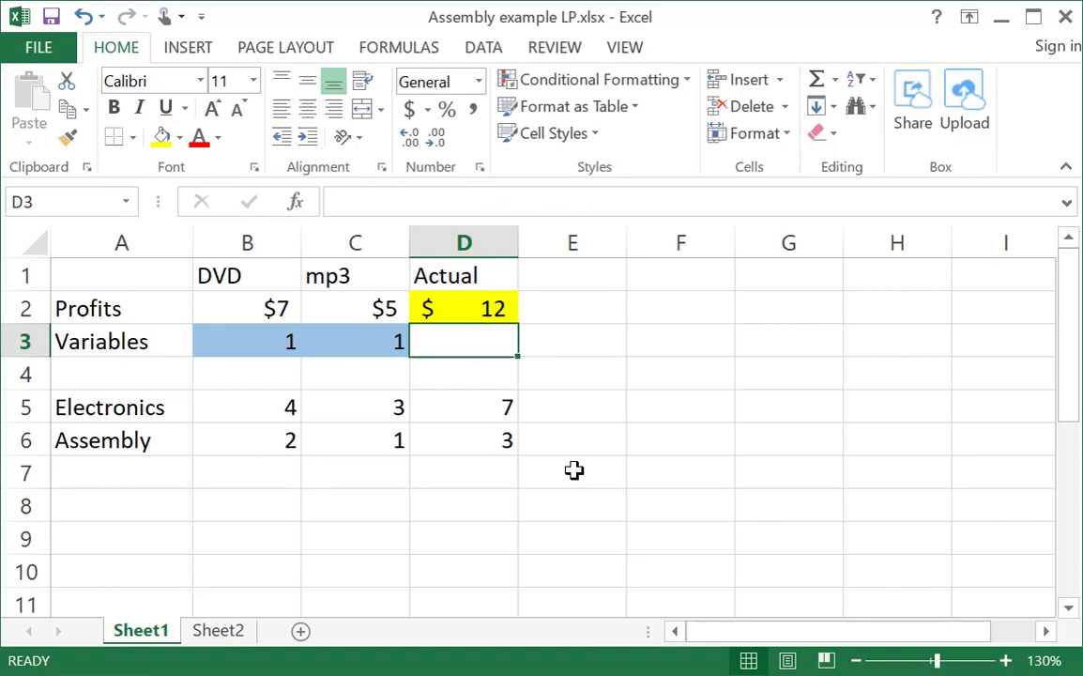
Narrow columns D, C and B
{"action": "left_click_drag", "start_coordinate": [517, 231], "coordinate": [490, 232]}
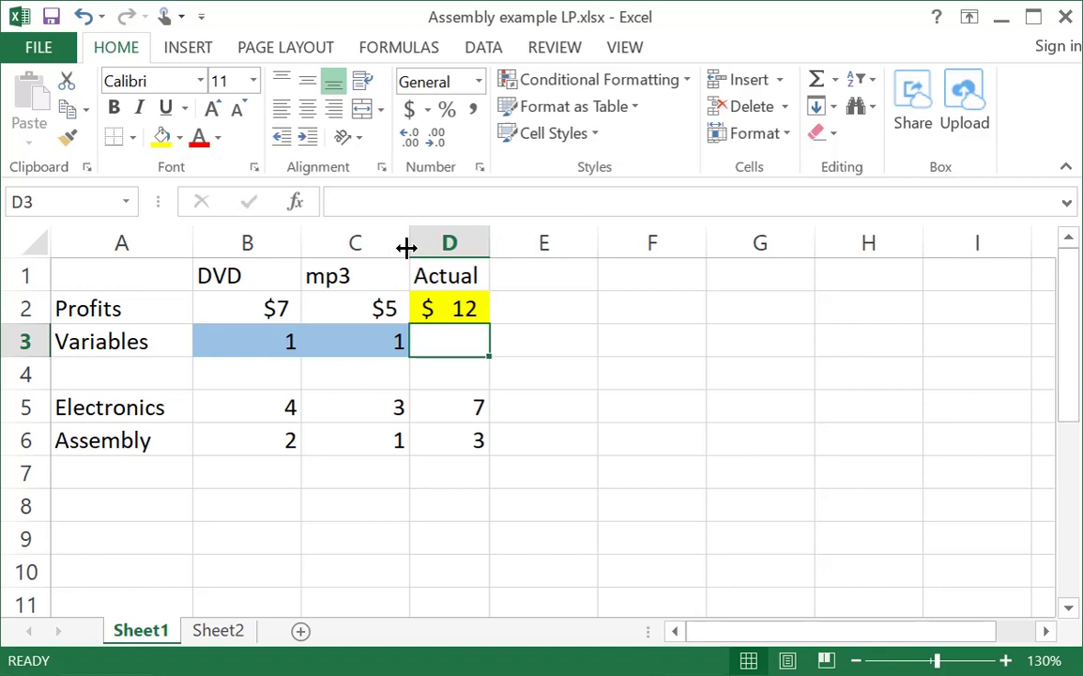
{"action": "left_click_drag", "start_coordinate": [407, 248], "coordinate": [380, 248]}
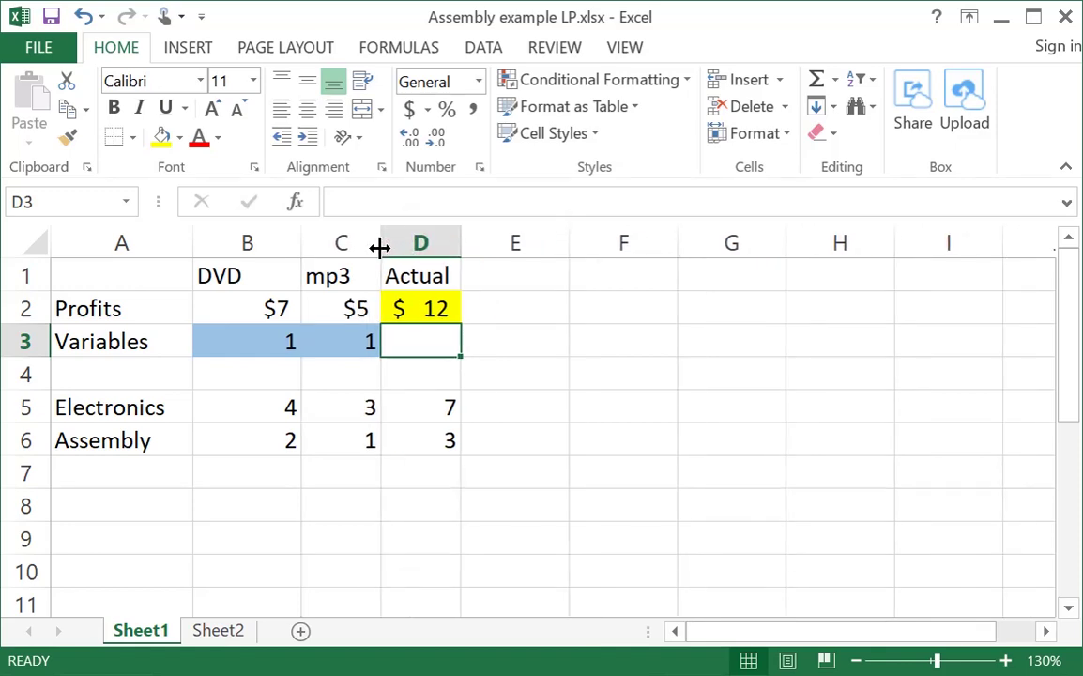
{"action": "left_click_drag", "start_coordinate": [303, 244], "coordinate": [273, 243]}
Set DVD and mp3 quantities to 10, yielding profit $120 and usages 70 and 30
{"action": "left_click", "coordinate": [270, 340]}
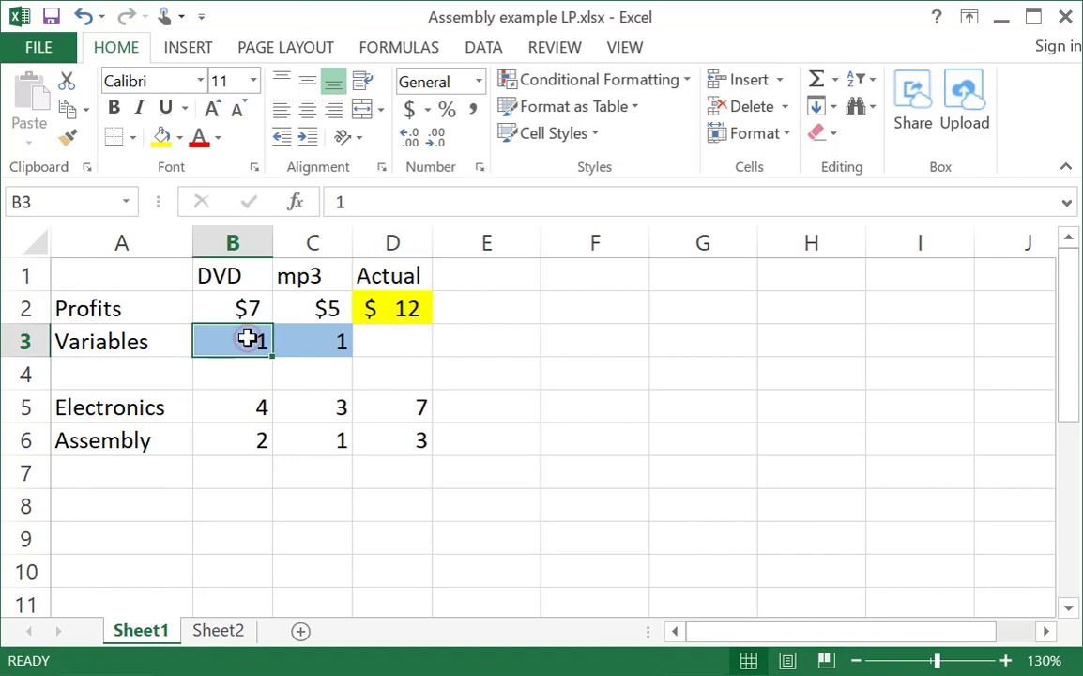
{"action": "type", "text": "10"}
{"action": "key", "text": "Return"}
{"action": "type", "text": "10"}
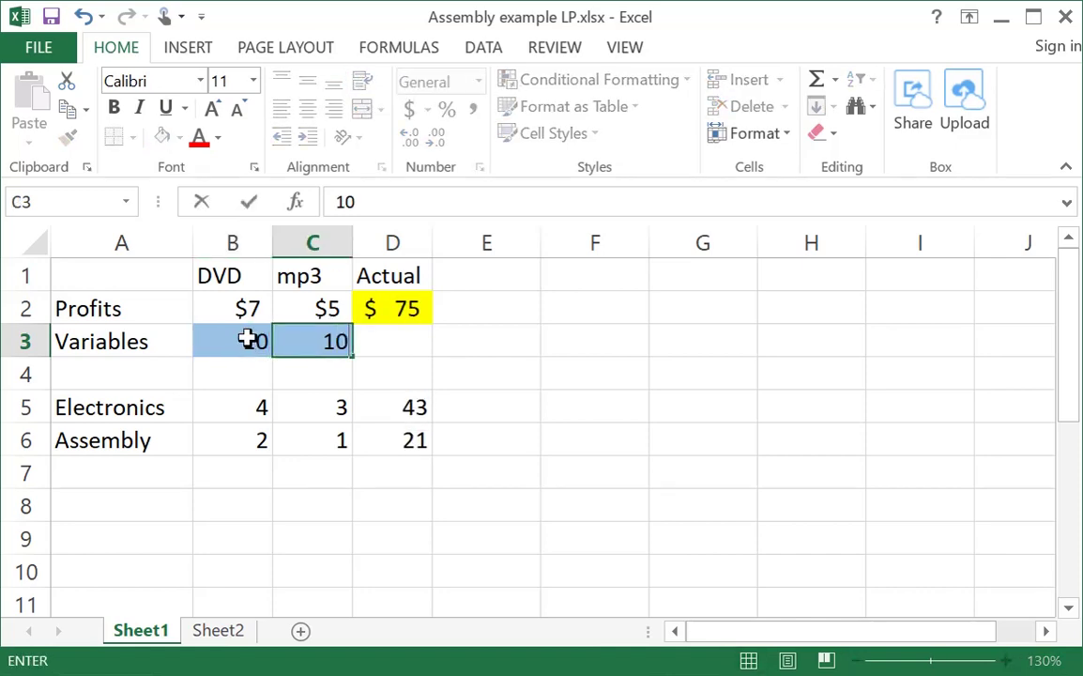
{"action": "key", "text": "Return"}
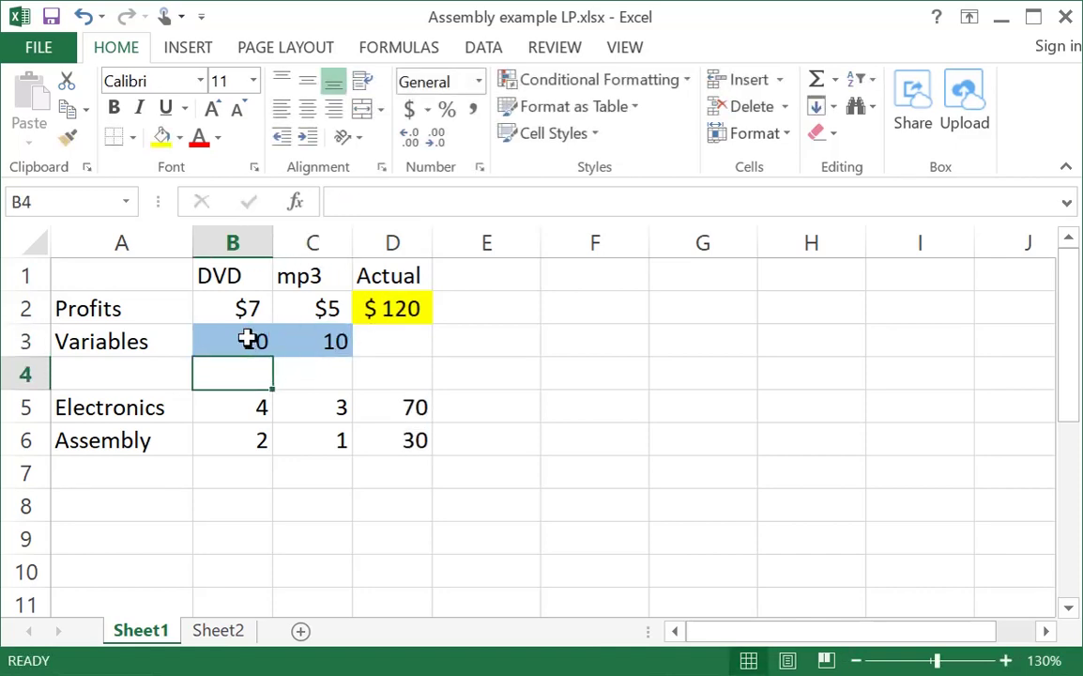
{"action": "key", "text": "Return"}
{"action": "key", "text": "Right"}
{"action": "key", "text": "Right"}
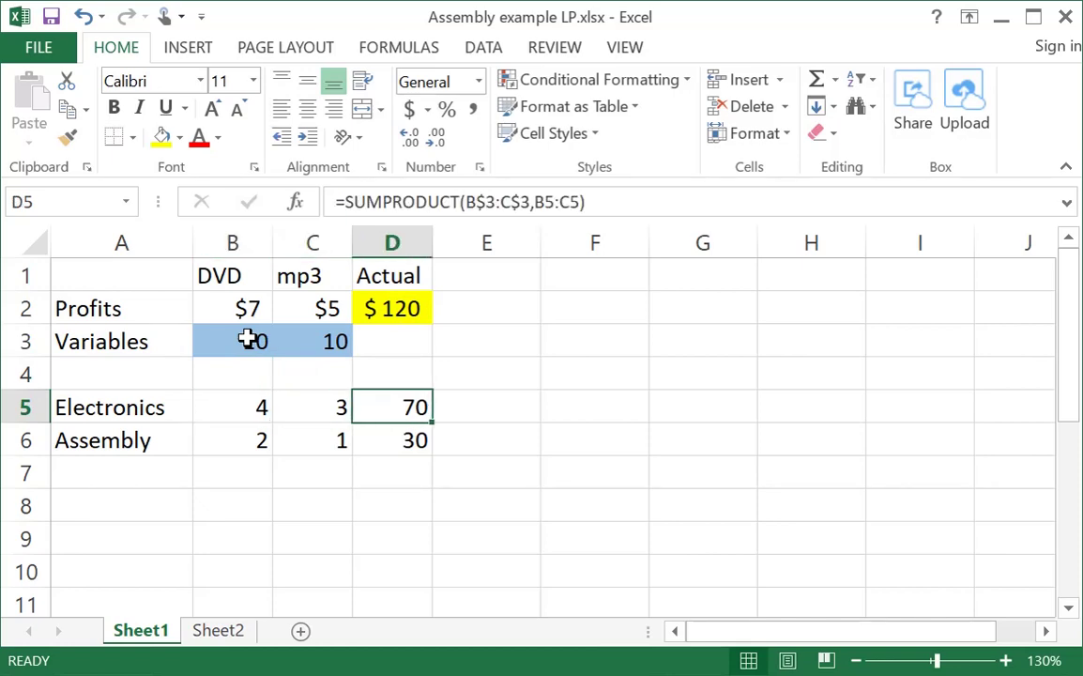
{"action": "key", "text": "Down"}
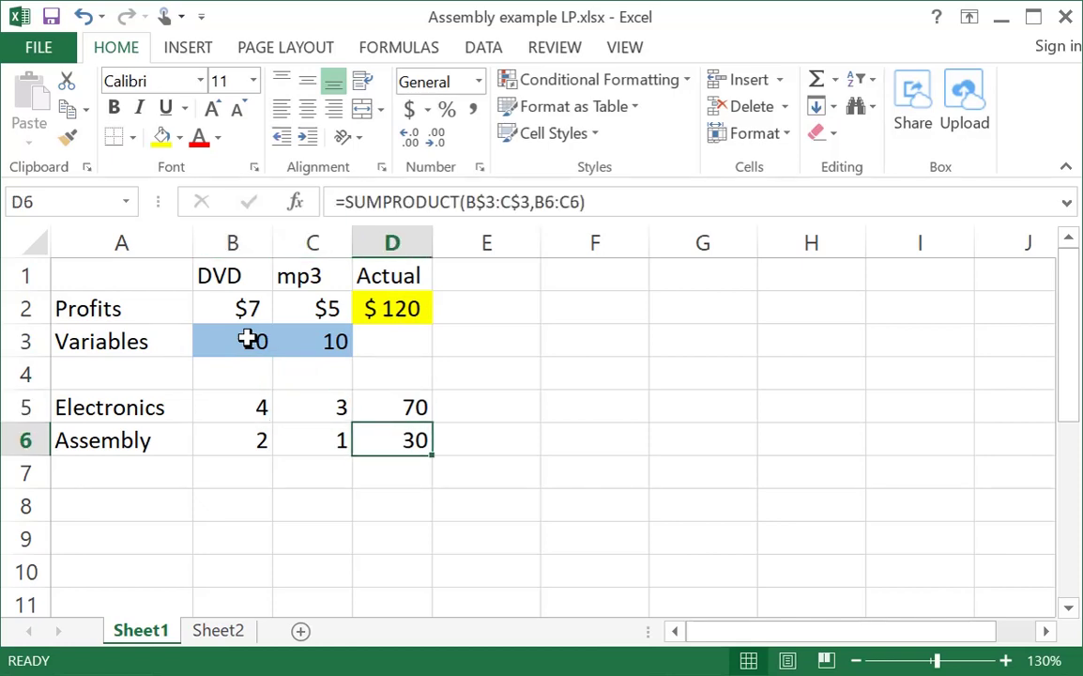
{"action": "key", "text": "Up"}
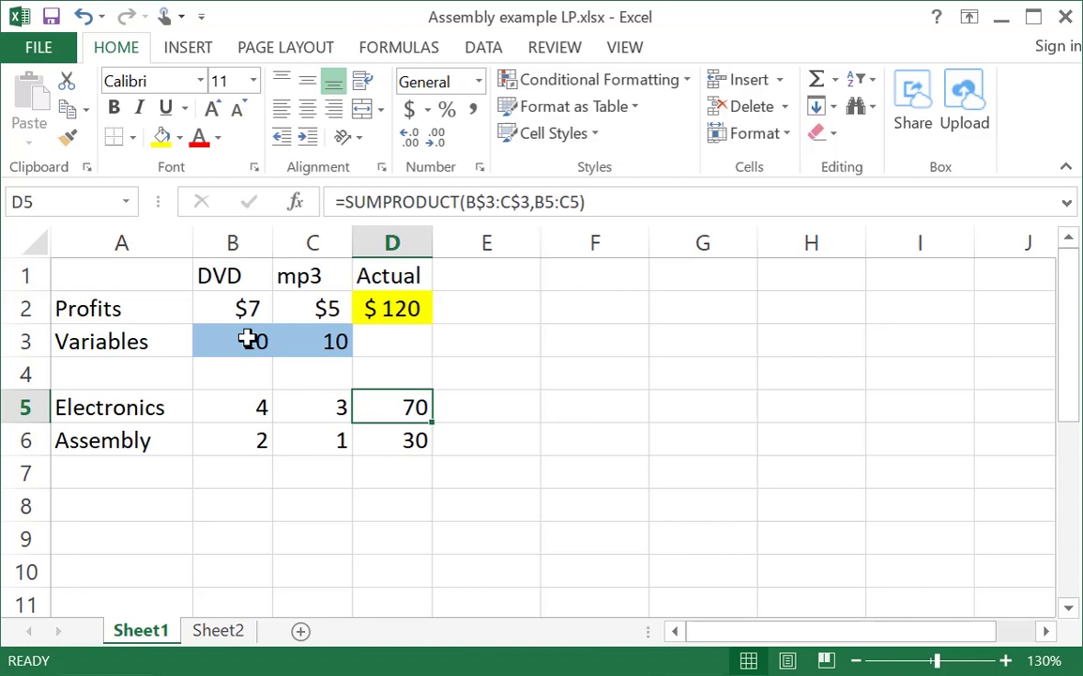
{"action": "key", "text": "Right"}
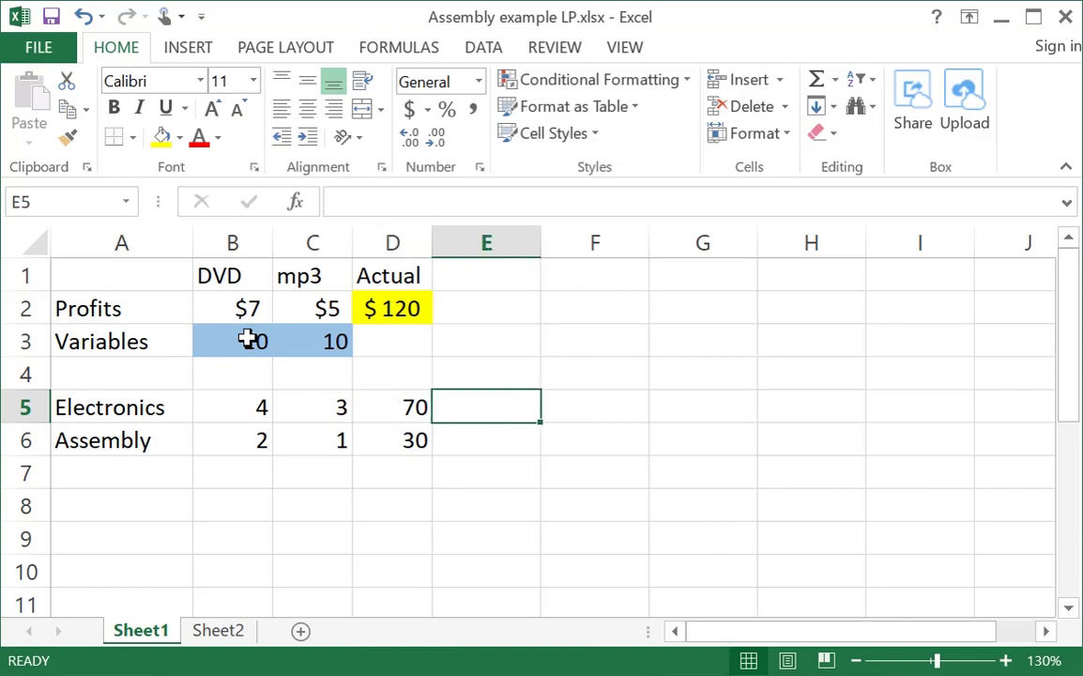
Type <= in E5 and E6 beside the Electronics and Assembly totals
{"action": "type", "text": "<="}
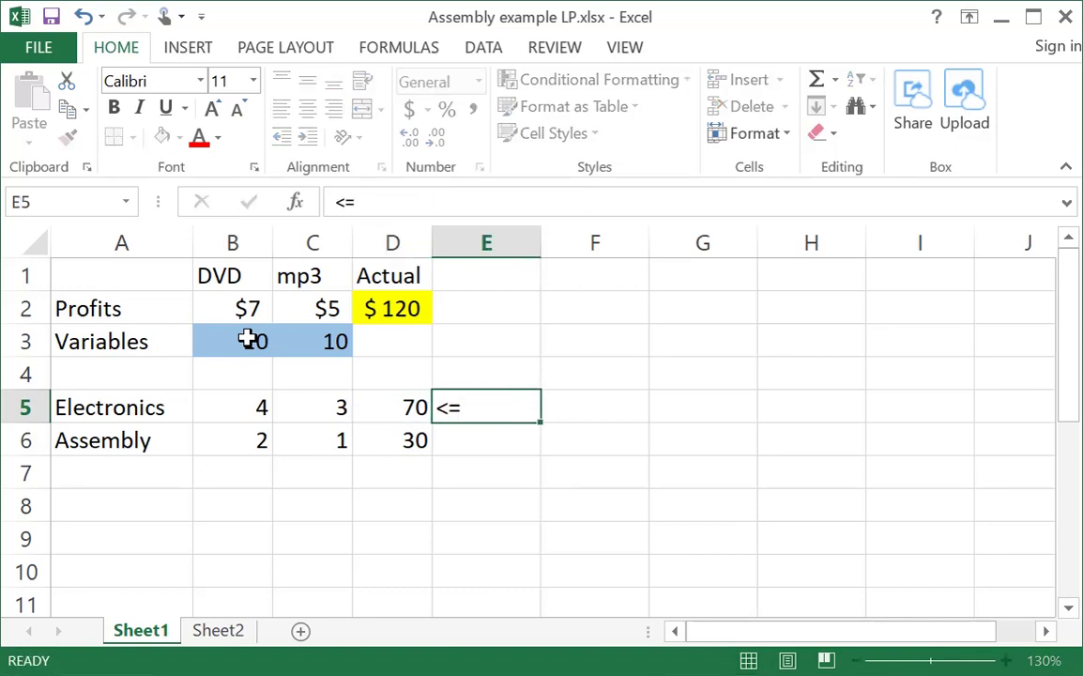
{"action": "key", "text": "Return"}
{"action": "type", "text": "<="}
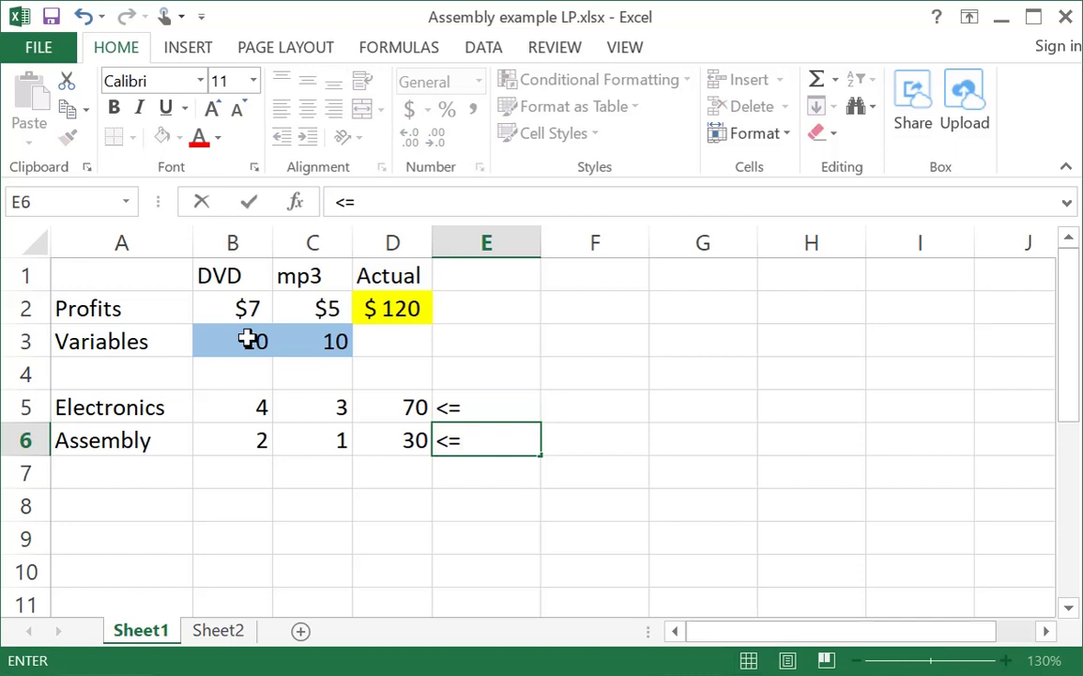
{"action": "key", "text": "Return"}
{"action": "key", "text": "Up"}
{"action": "key", "text": "Up"}
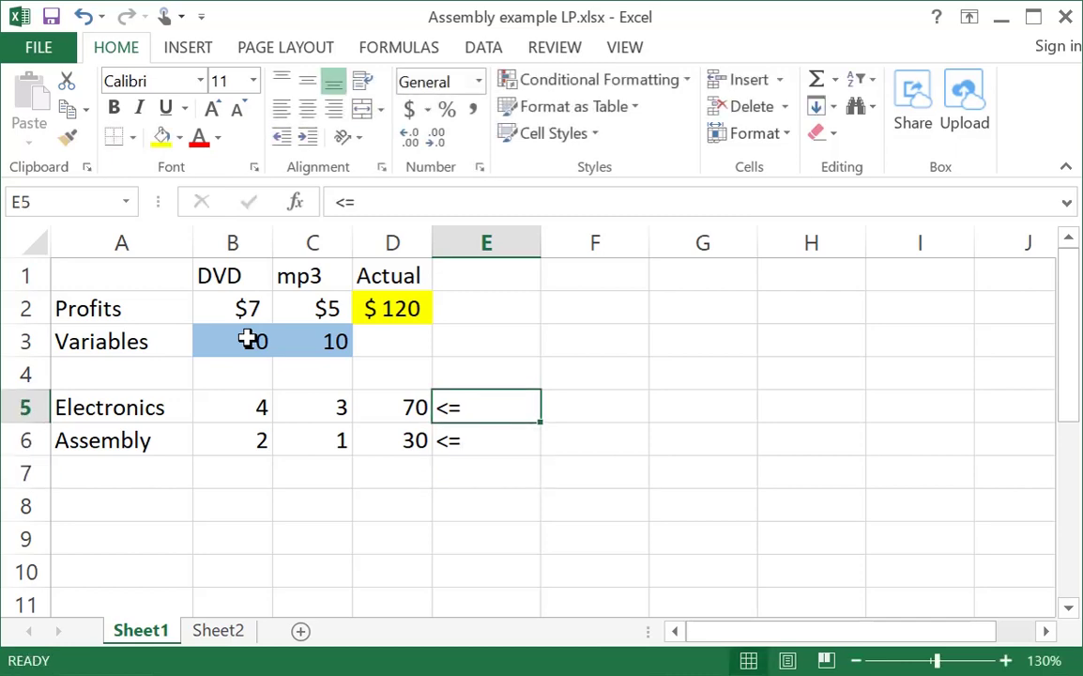
{"action": "key", "text": "Left"}
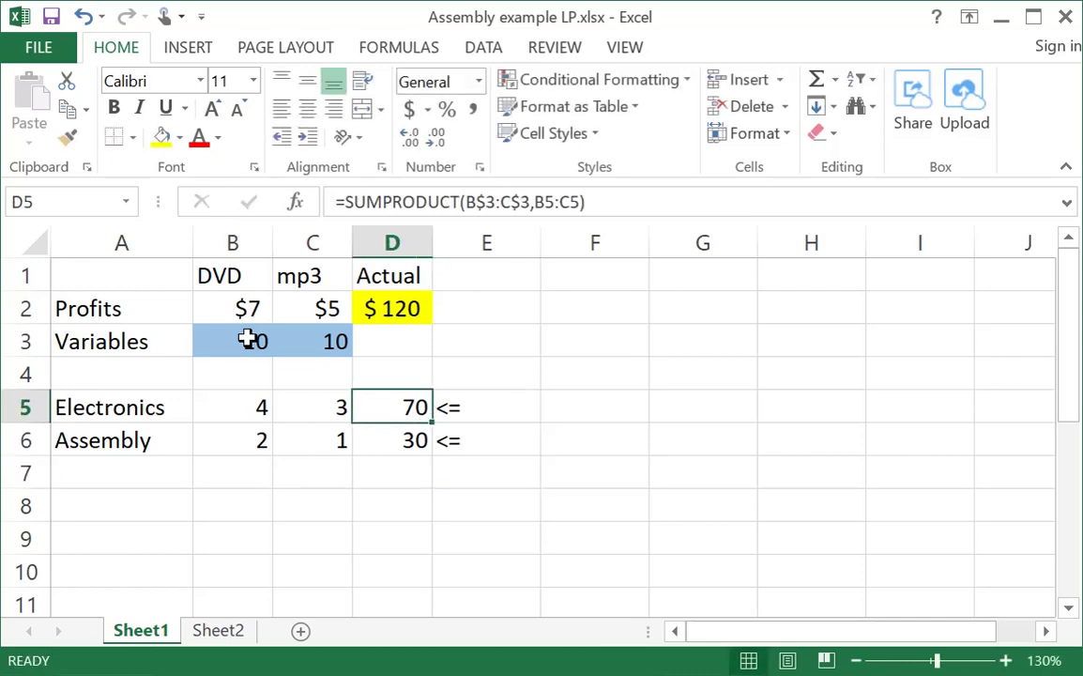
{"action": "key", "text": "Right"}
{"action": "key", "text": "Right"}
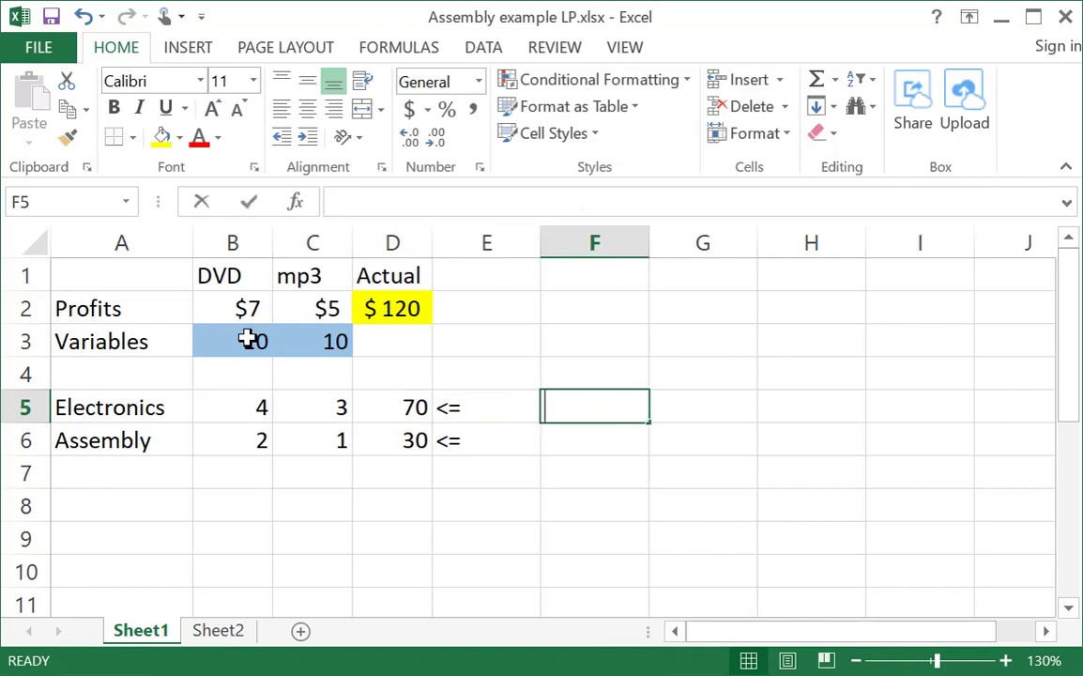
Enter the capacity limits 240 for Electronics in F5 and 100 for Assembly in F6
{"action": "type", "text": "240"}
{"action": "key", "text": "Return"}
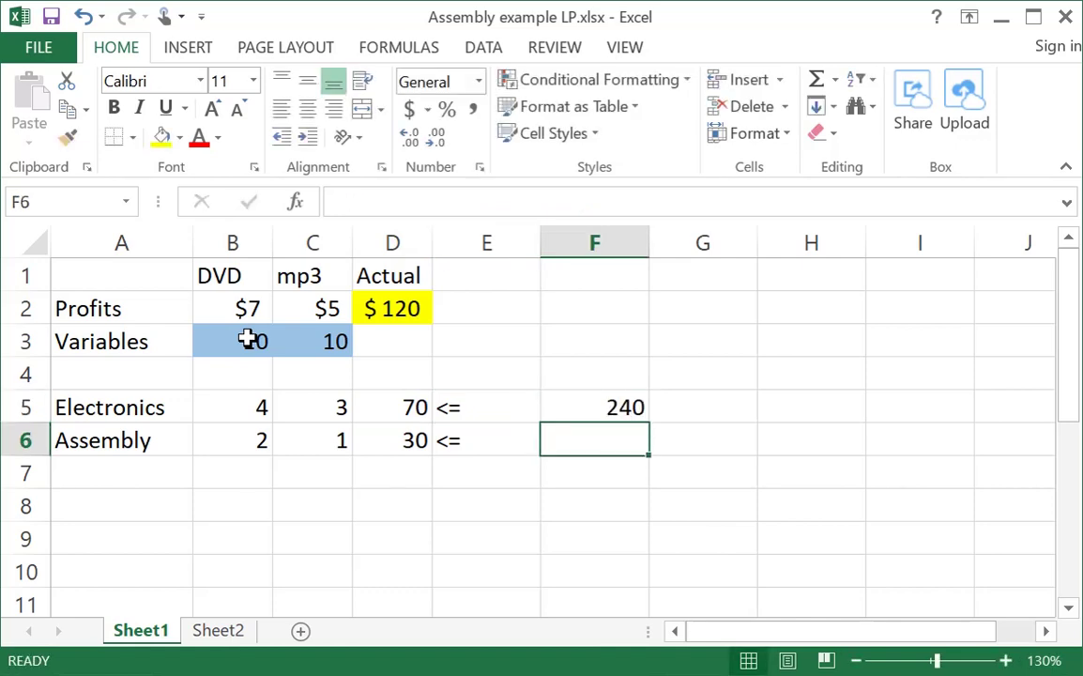
{"action": "type", "text": "100"}
{"action": "key", "text": "Return"}
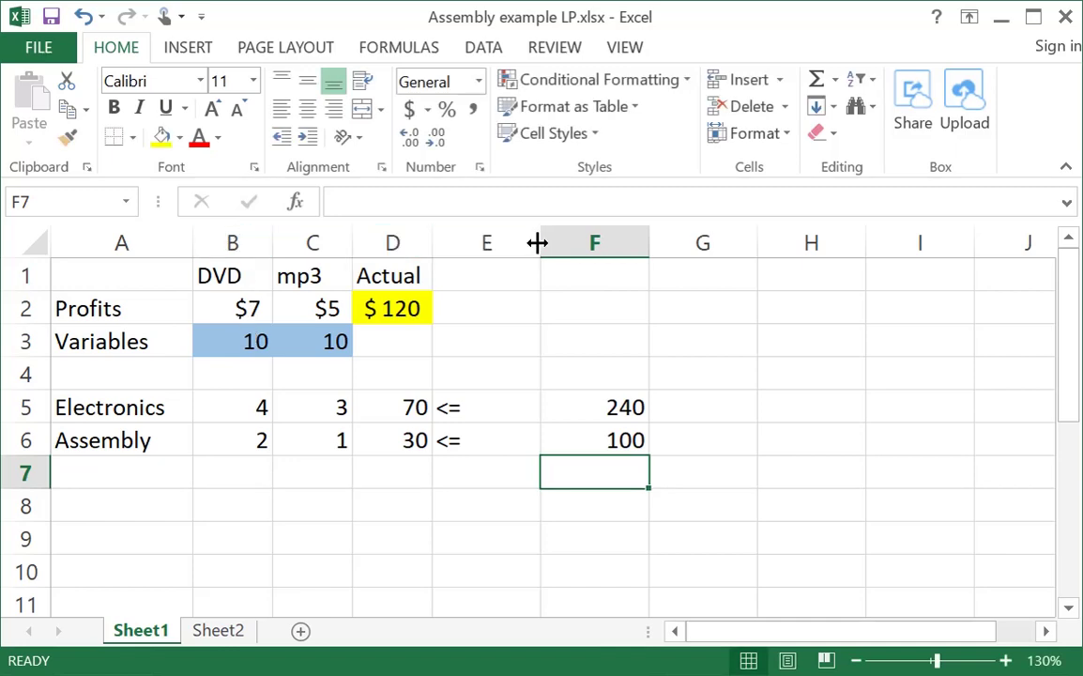
Narrow columns E and F and save the workbook
{"action": "left_click_drag", "start_coordinate": [537, 243], "coordinate": [470, 241]}
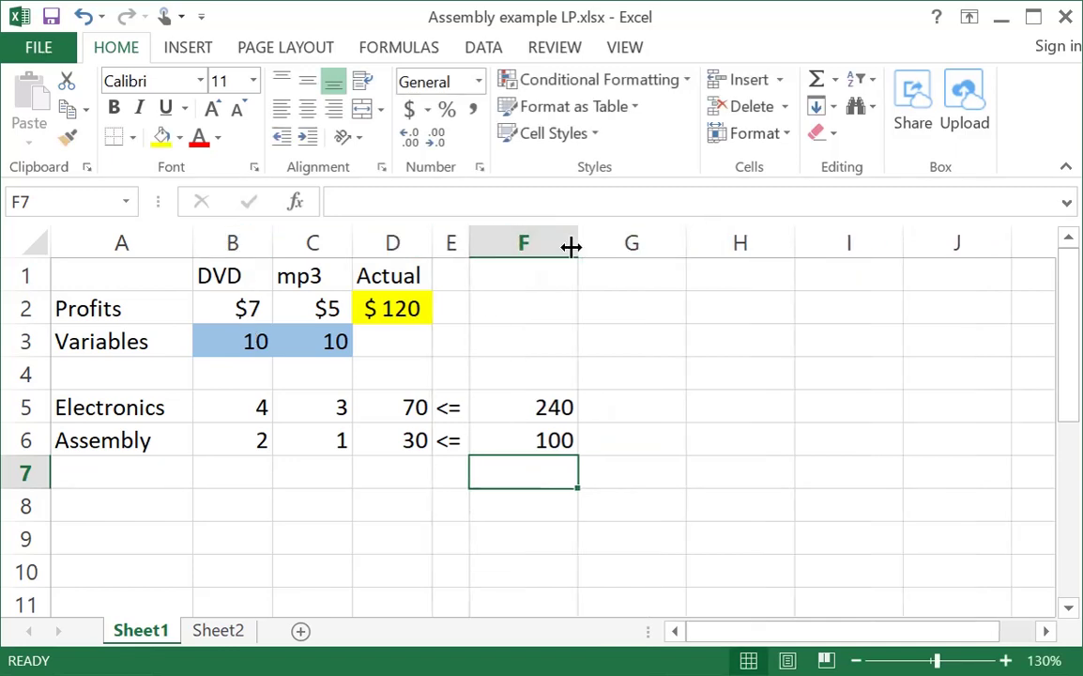
{"action": "left_click_drag", "start_coordinate": [576, 244], "coordinate": [541, 243]}
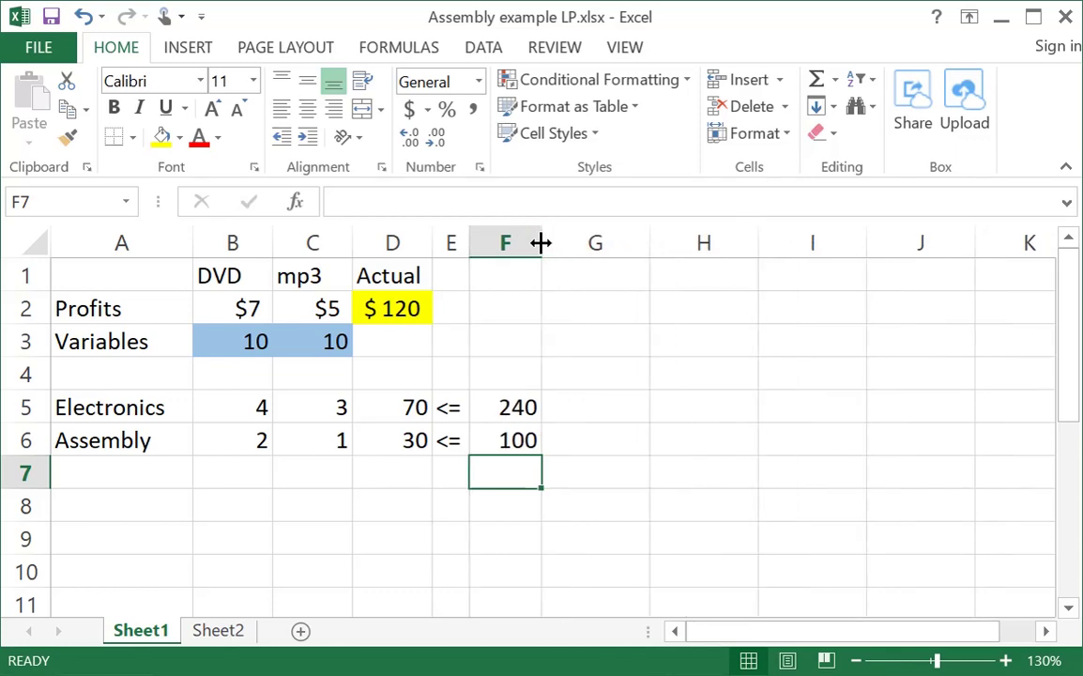
{"action": "left_click", "coordinate": [51, 19]}
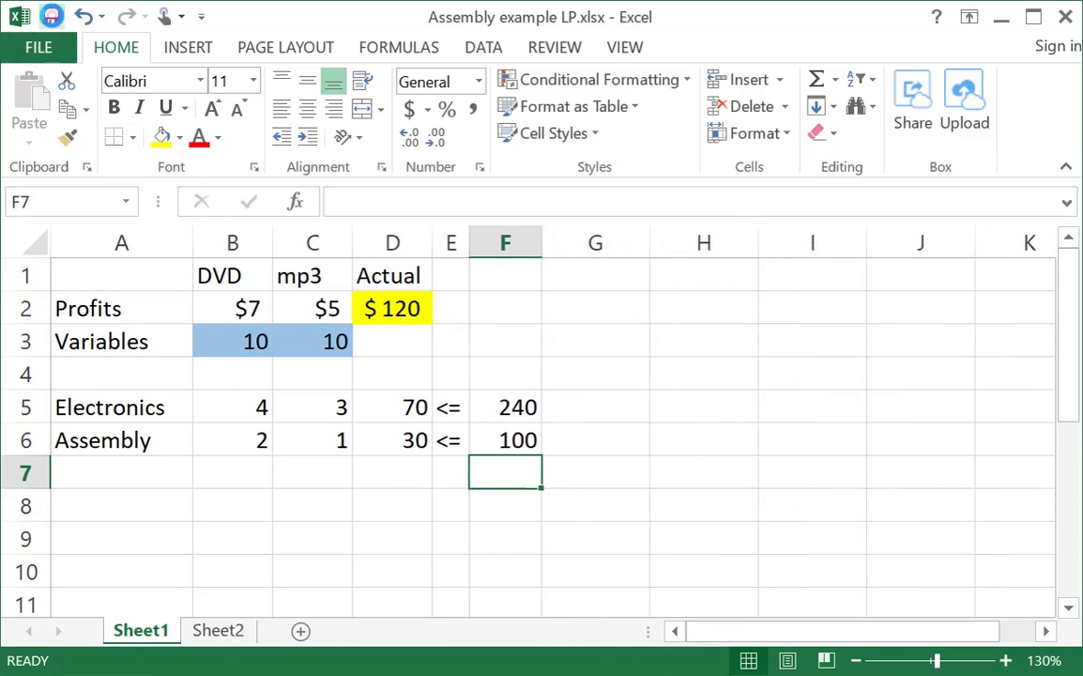
Undo the last three changes and set the DVD and mp3 quantities in B3 and C3 to 5
{"action": "left_click", "coordinate": [83, 19]}
{"action": "left_click", "coordinate": [82, 19]}
{"action": "left_click", "coordinate": [82, 18]}
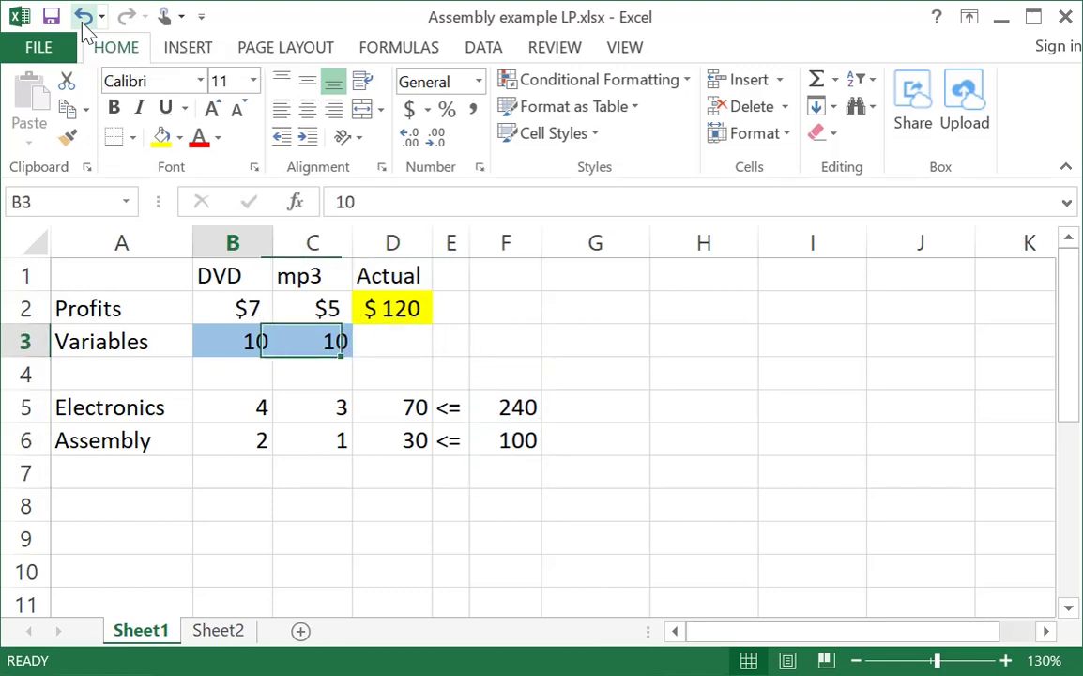
{"action": "type", "text": "5"}
{"action": "key", "text": "Tab"}
{"action": "type", "text": "5"}
{"action": "key", "text": "Tab"}
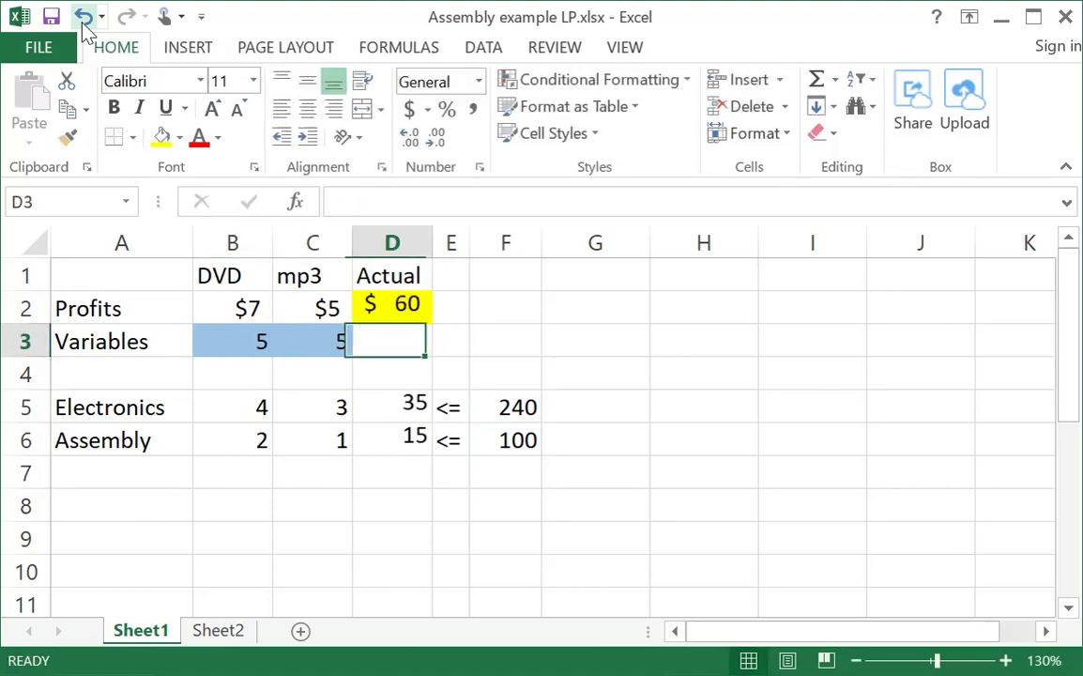
Check the SUMPRODUCT usage formula in D5 and the profit formula in D2
{"action": "key", "text": "Down"}
{"action": "key", "text": "Down"}
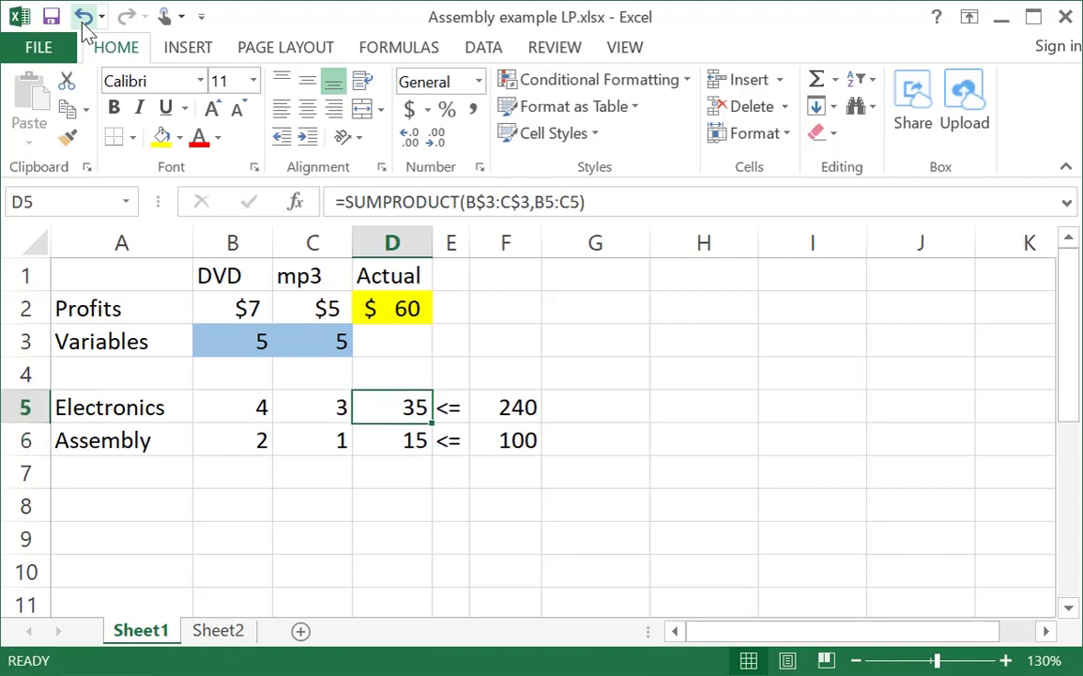
{"action": "key", "text": "Up"}
{"action": "key", "text": "Up"}
{"action": "key", "text": "Up"}
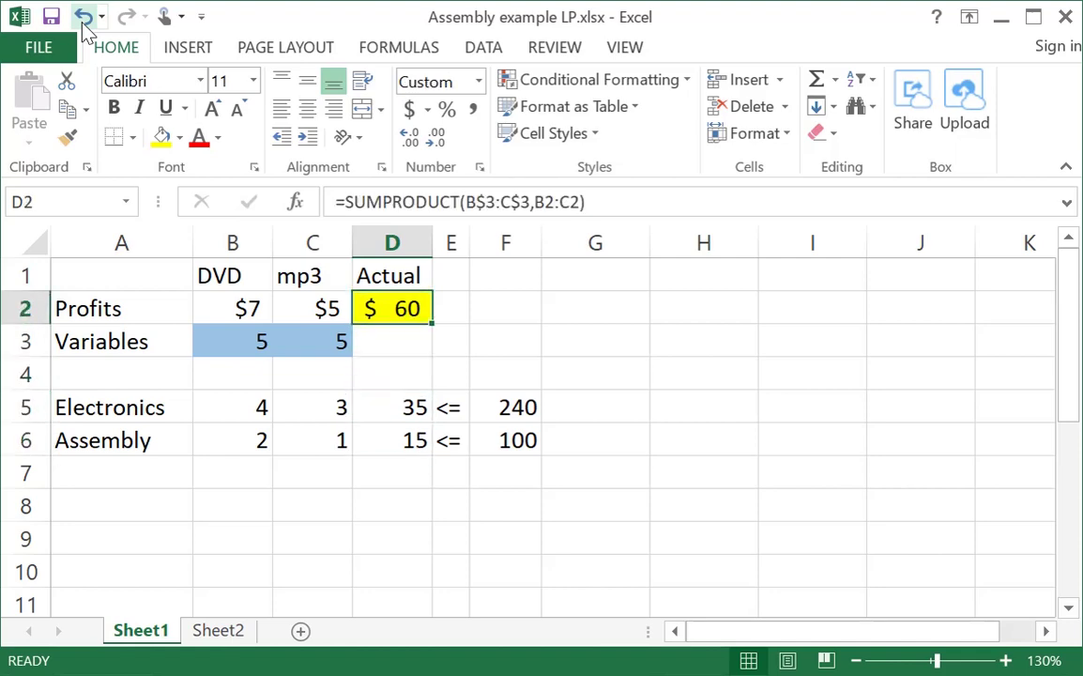
{"action": "left_click", "coordinate": [484, 48]}
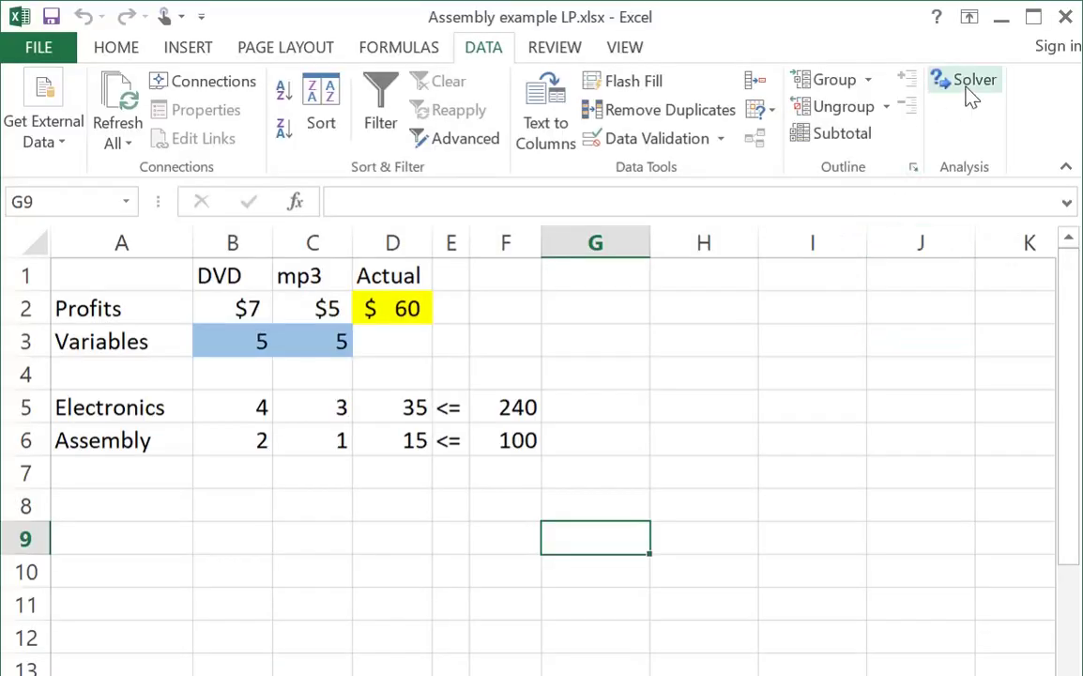
Open Solver and set the objective to maximise the profit in $D$2
{"action": "left_click", "coordinate": [981, 84]}
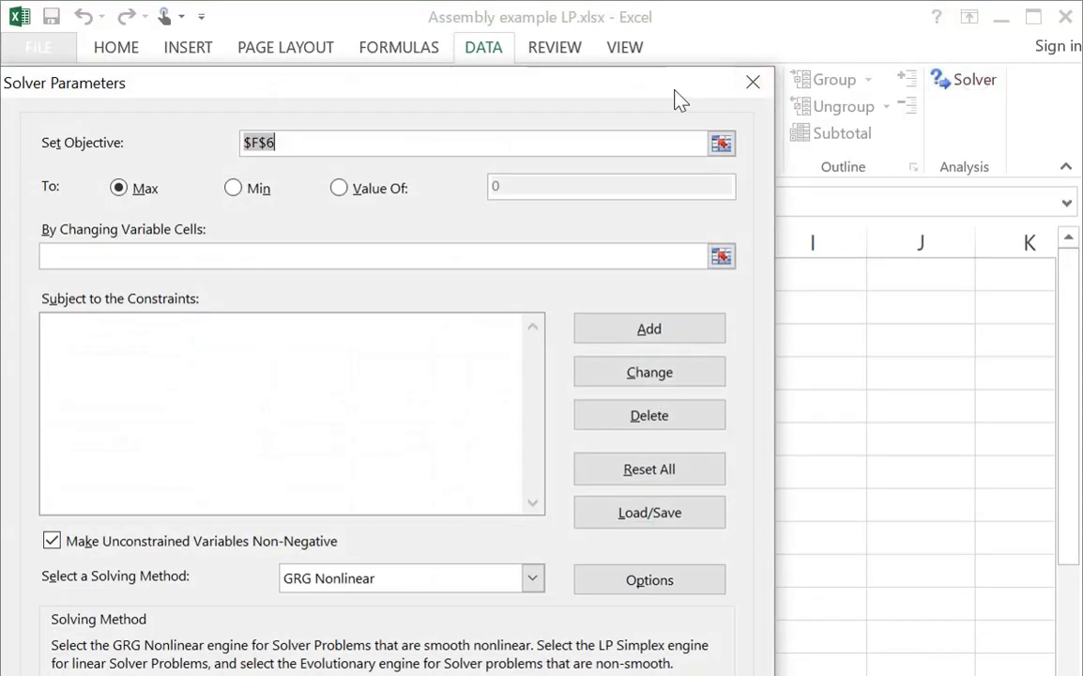
{"action": "left_click_drag", "start_coordinate": [677, 101], "coordinate": [824, 61]}
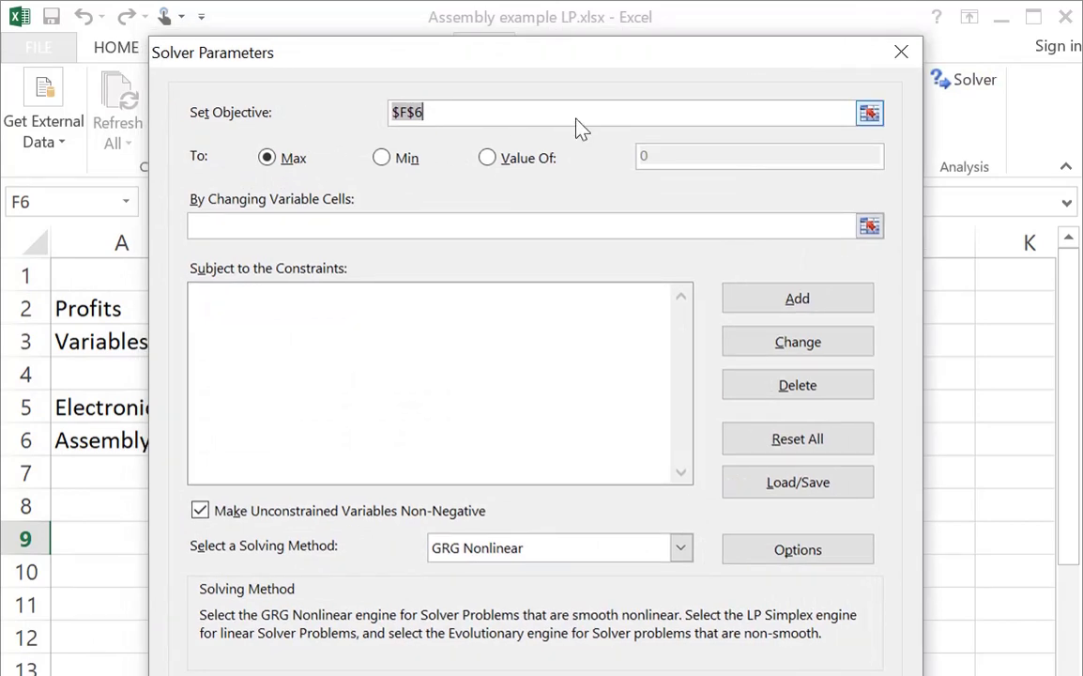
{"action": "left_click", "coordinate": [870, 114]}
{"action": "left_click", "coordinate": [391, 307]}
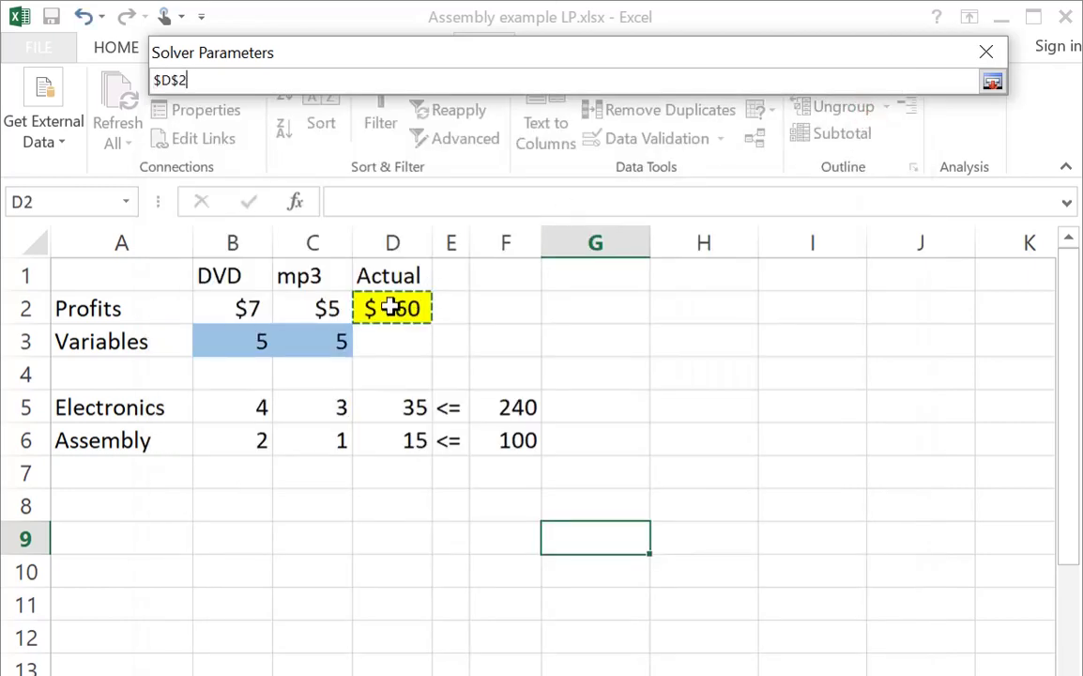
{"action": "left_click", "coordinate": [993, 82]}
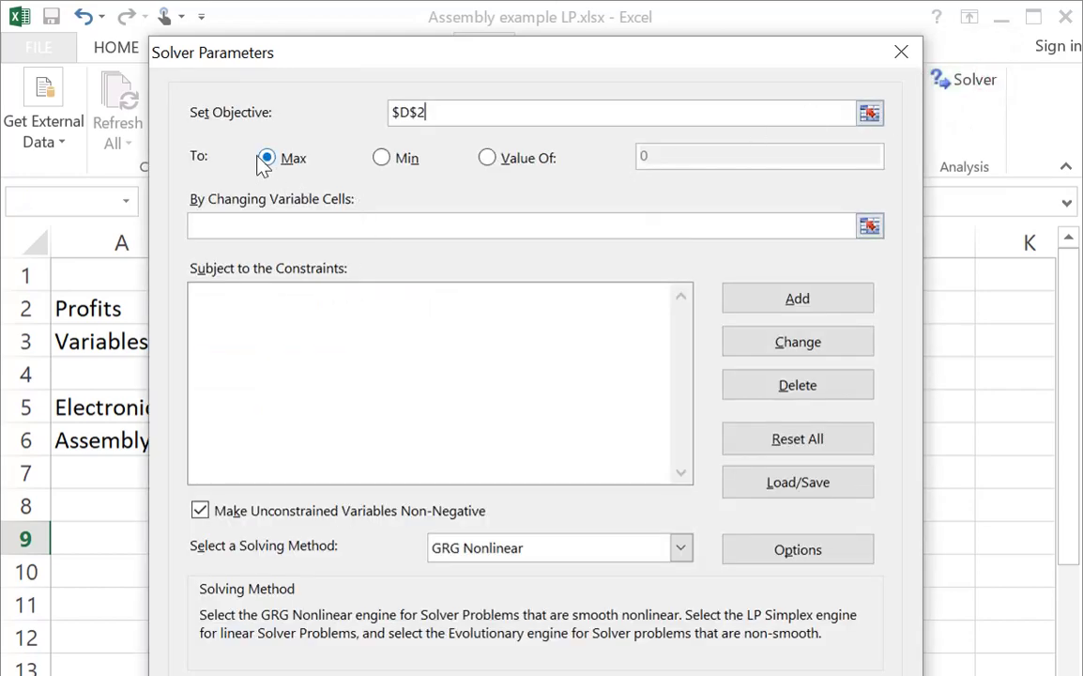
{"action": "left_click", "coordinate": [382, 159]}
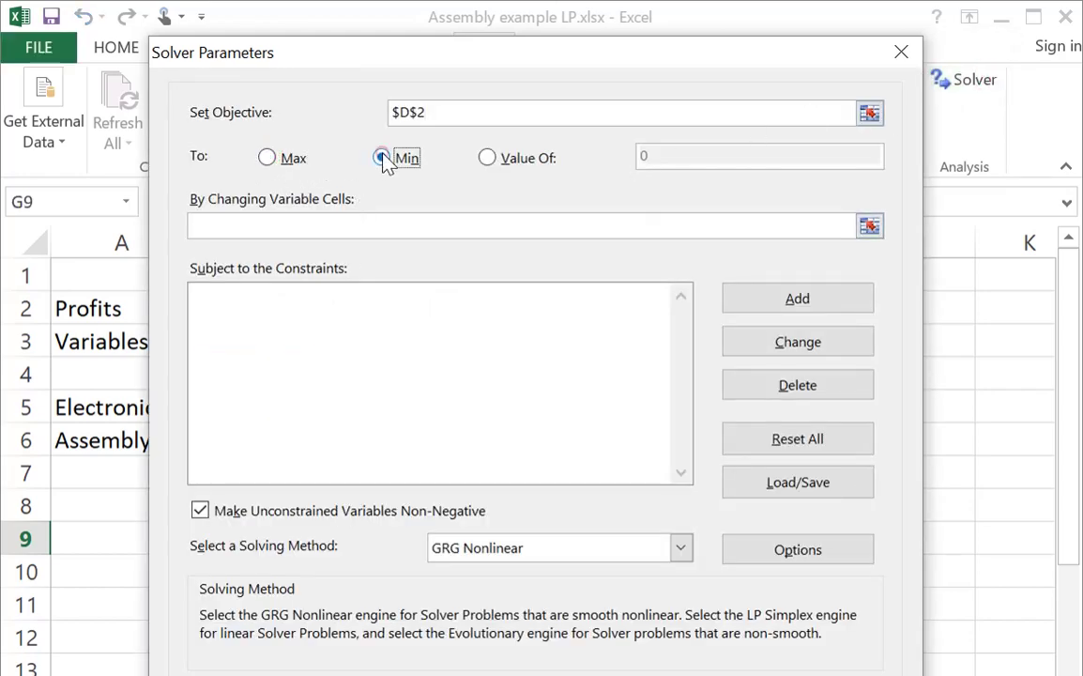
{"action": "left_click", "coordinate": [281, 167]}
Set the variable cells to $B$3:$C$3, the DVD and mp3 quantities
{"action": "left_click", "coordinate": [305, 226]}
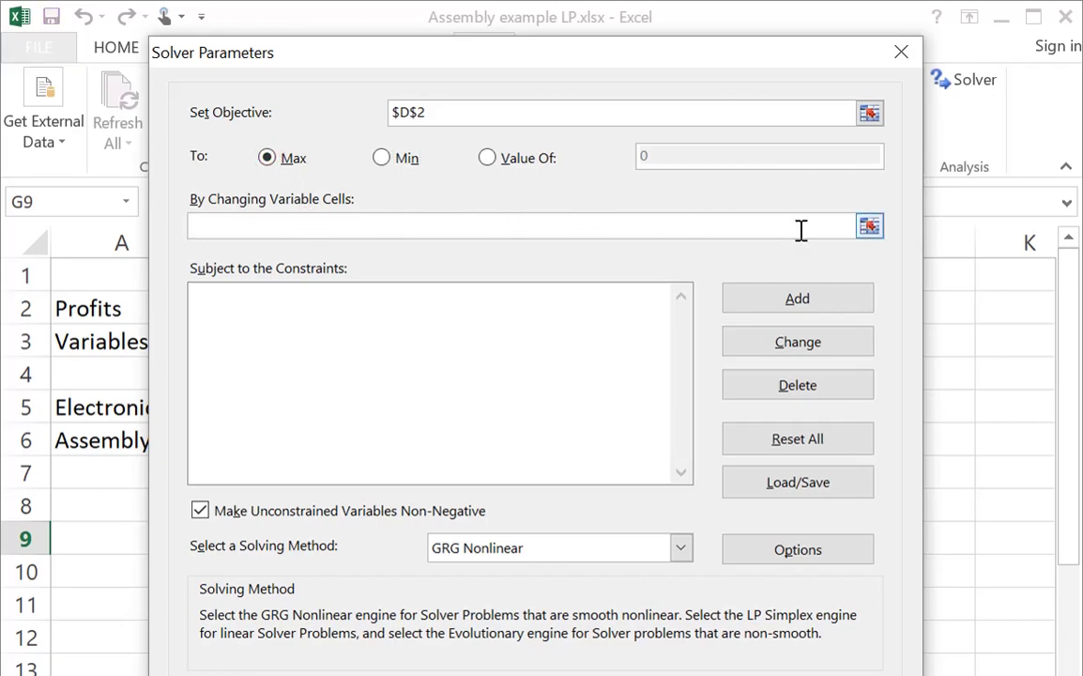
{"action": "left_click", "coordinate": [869, 225]}
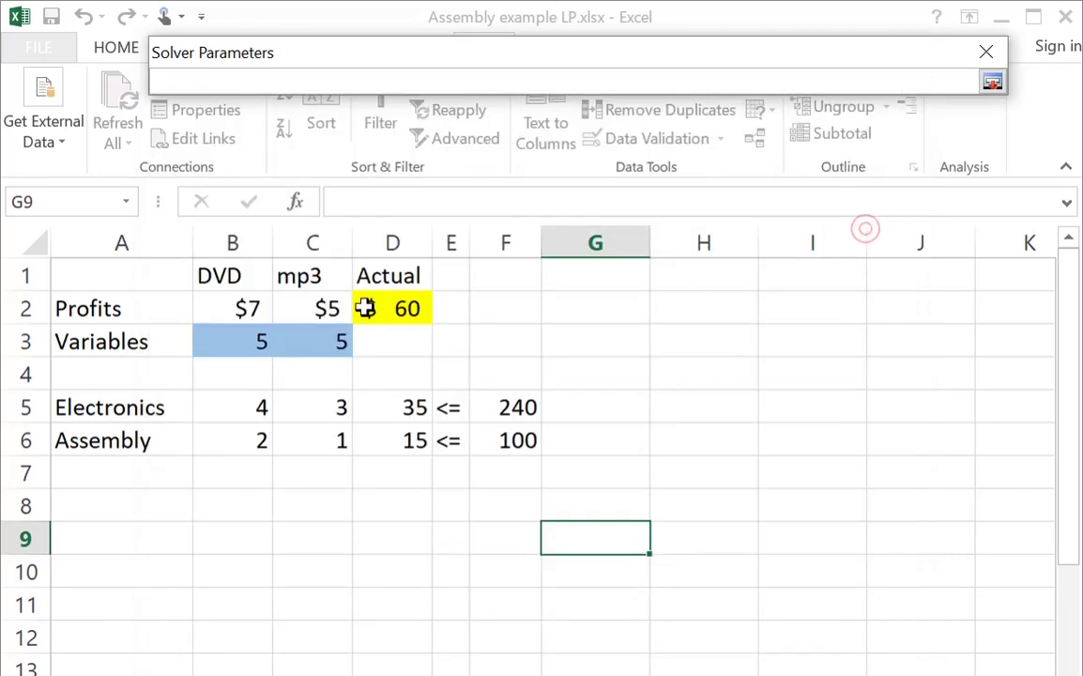
{"action": "left_click_drag", "start_coordinate": [225, 333], "coordinate": [298, 330]}
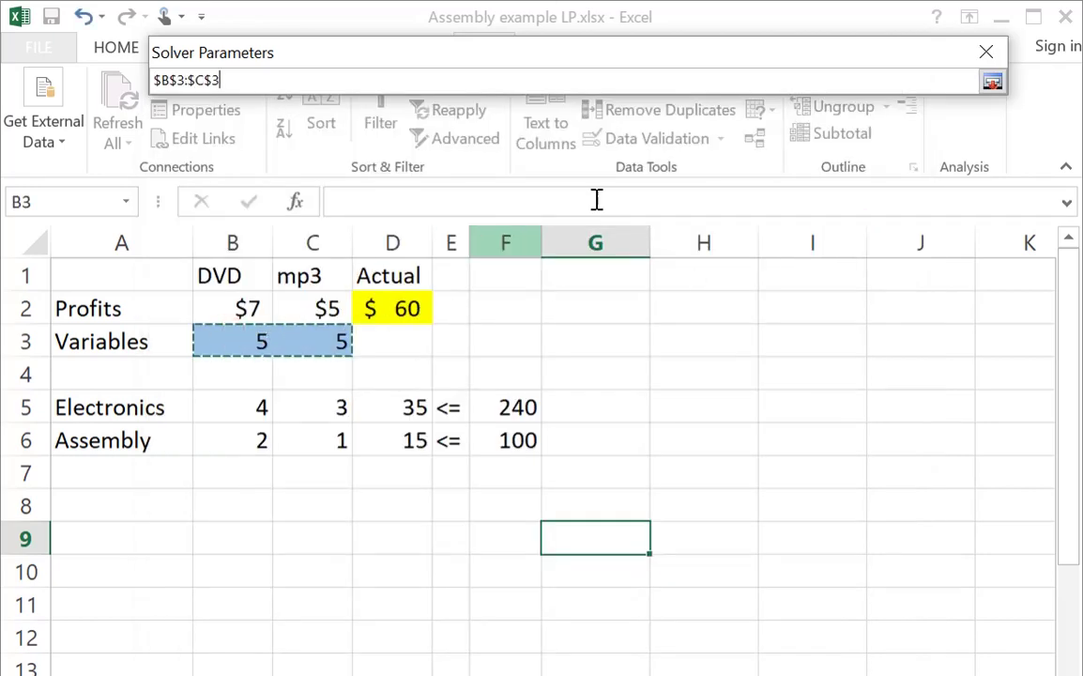
{"action": "left_click", "coordinate": [993, 82]}
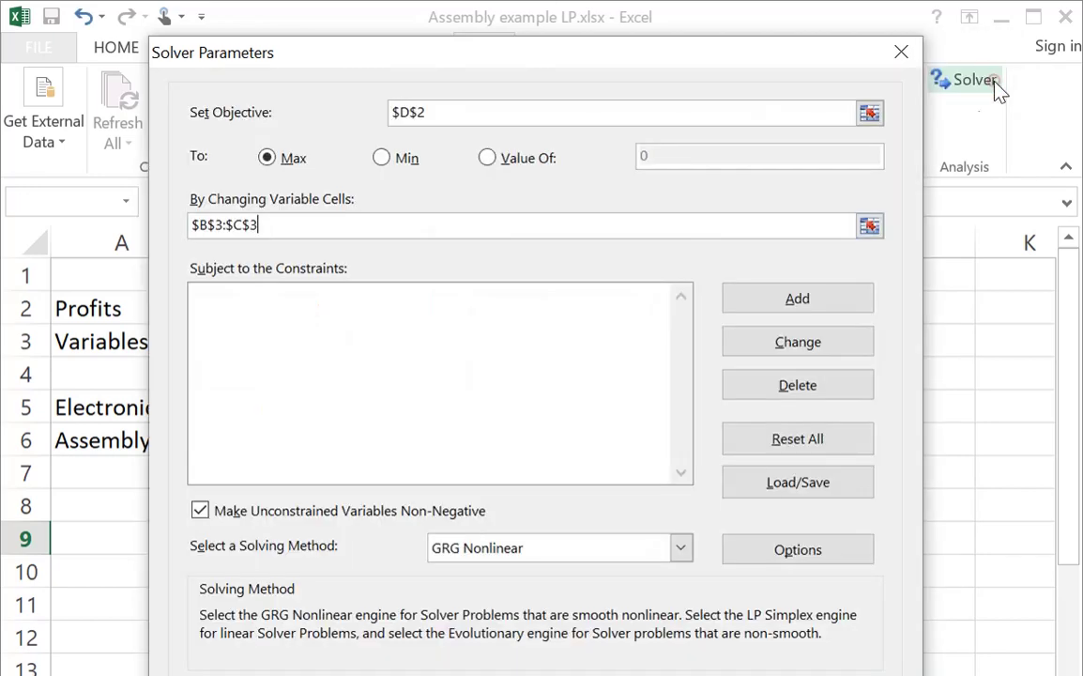
{"action": "left_click", "coordinate": [417, 291]}
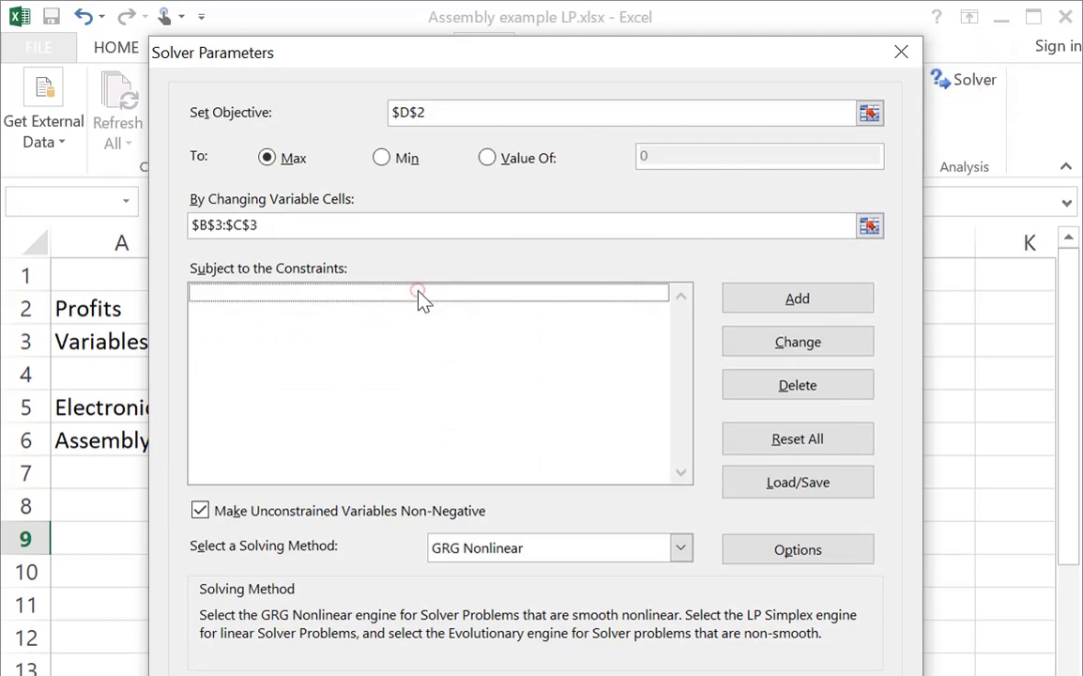
Add the constraint $D$5:$D$6 <= $F$5:$F$6 for Electronics and Assembly usage
{"action": "left_click", "coordinate": [755, 299]}
{"action": "left_click_drag", "start_coordinate": [441, 331], "coordinate": [483, 154]}
{"action": "left_click_drag", "start_coordinate": [410, 404], "coordinate": [411, 438]}
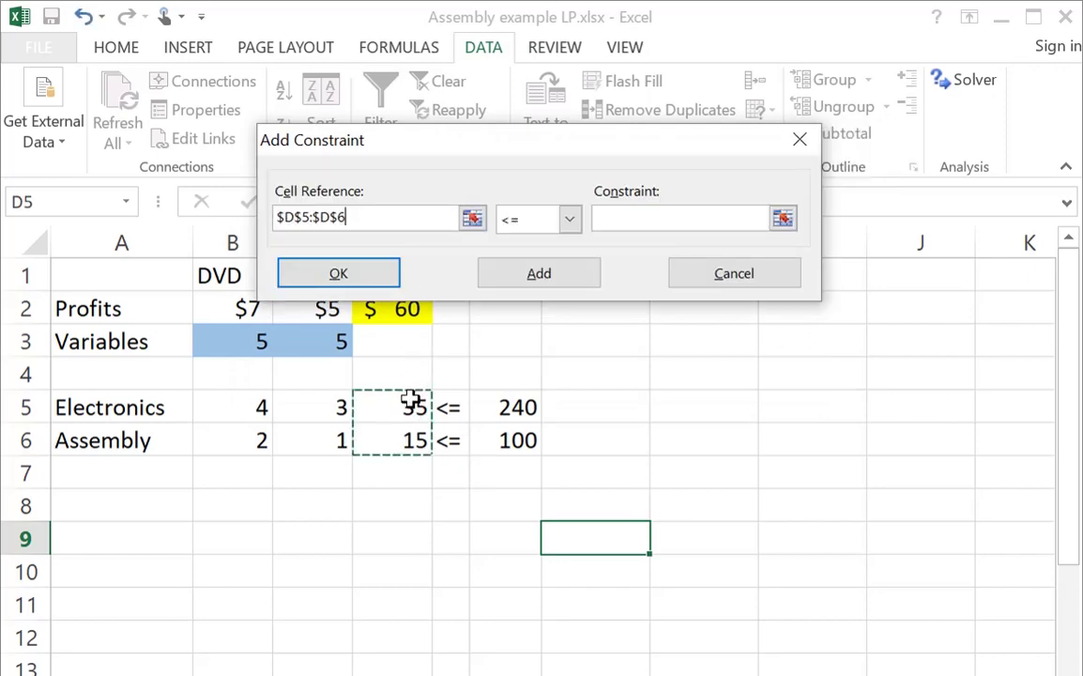
{"action": "left_click", "coordinate": [569, 220]}
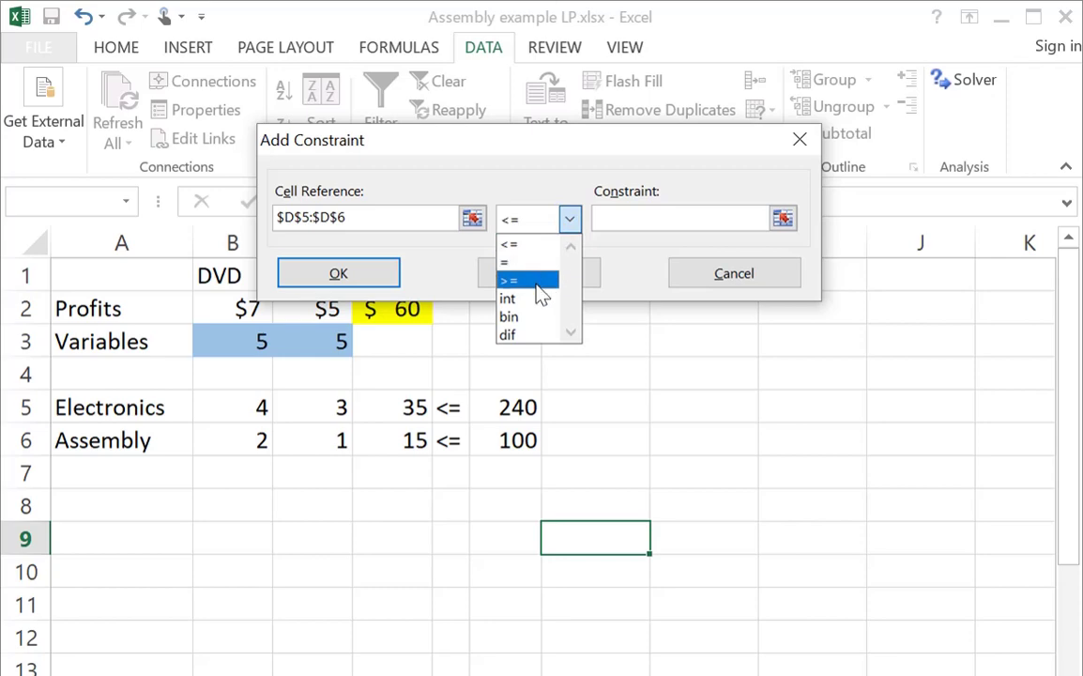
{"action": "left_click", "coordinate": [542, 218]}
{"action": "left_click", "coordinate": [642, 218]}
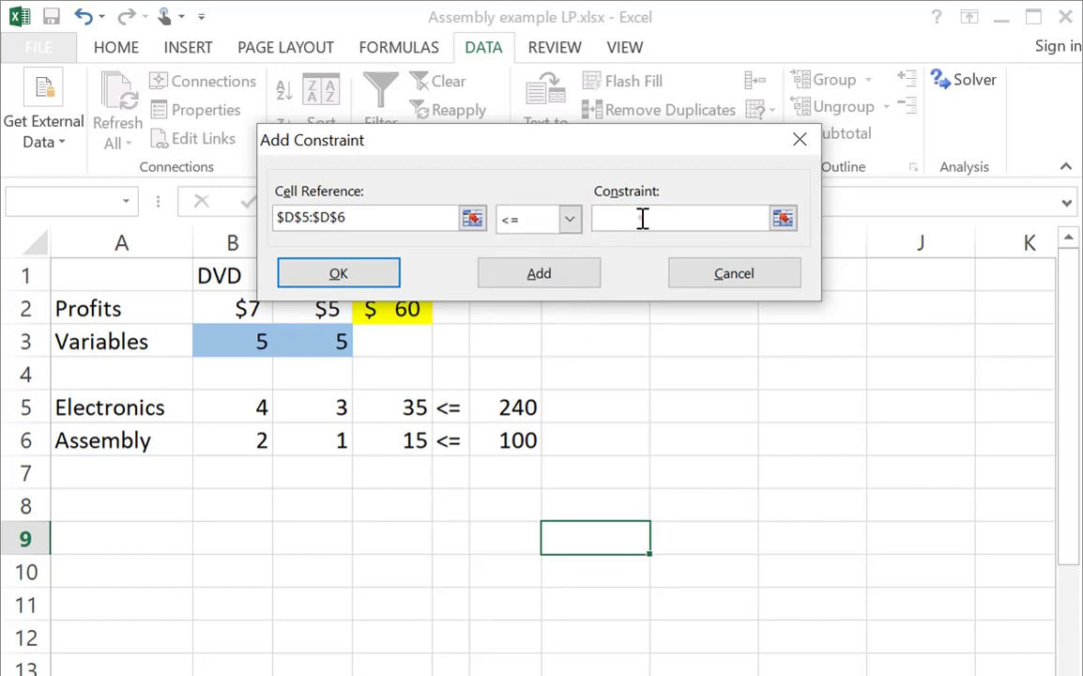
{"action": "left_click_drag", "start_coordinate": [524, 404], "coordinate": [518, 434]}
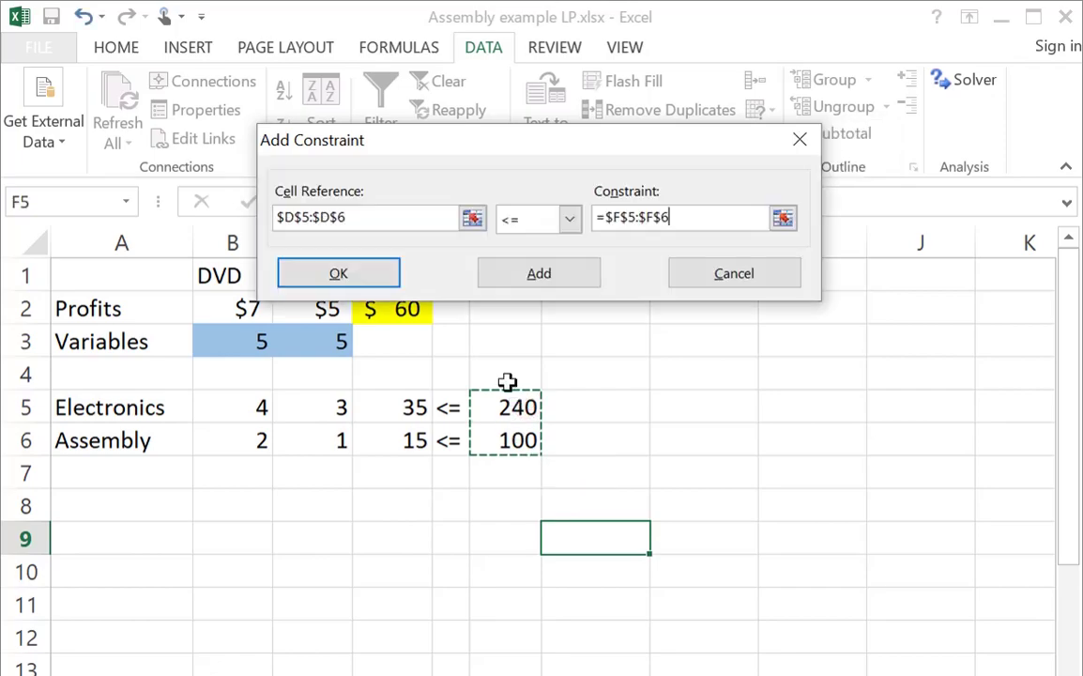
{"action": "left_click", "coordinate": [345, 279]}
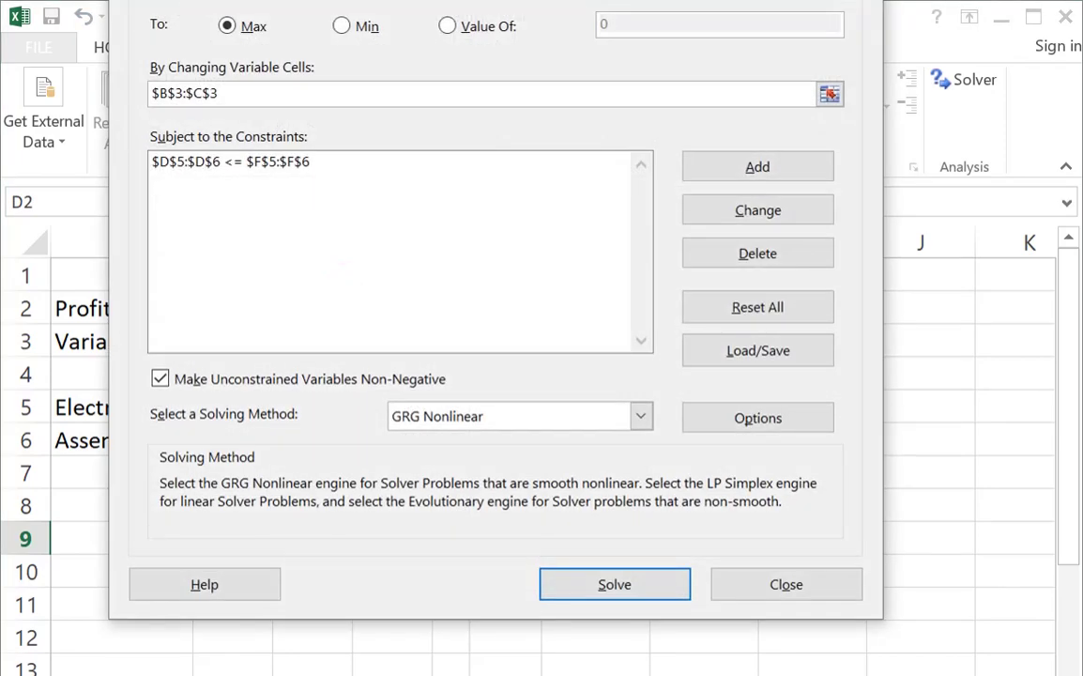
Keep unconstrained variables non-negative, choose the Simplex LP method, and solve the model
{"action": "left_click_drag", "start_coordinate": [406, 0], "coordinate": [424, 33]}
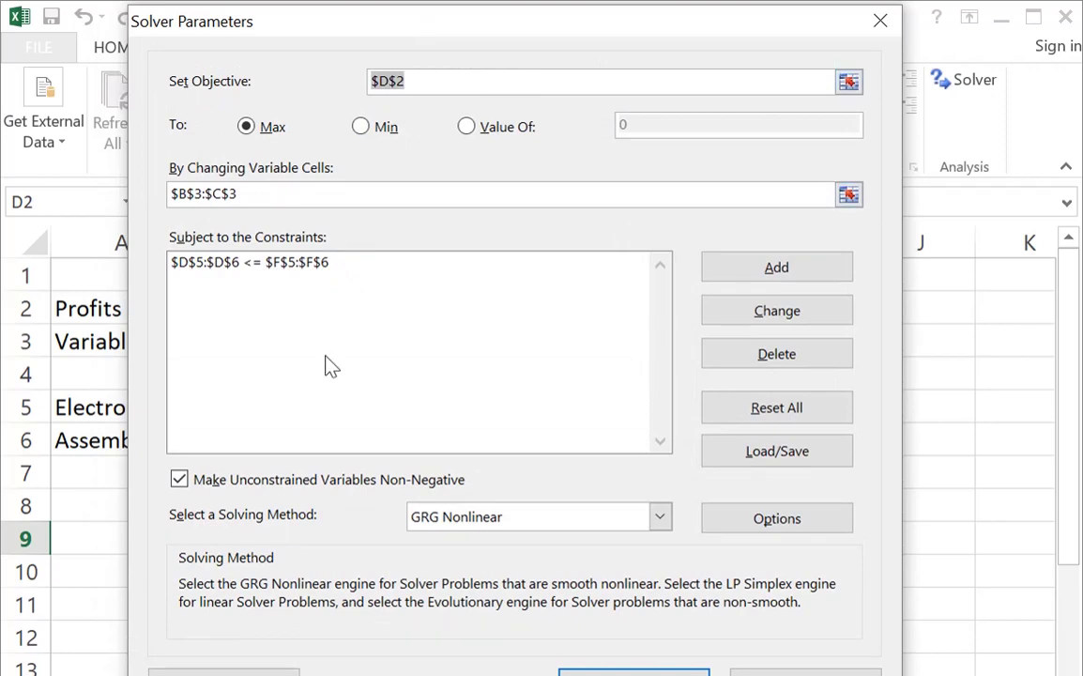
{"action": "left_click", "coordinate": [179, 480]}
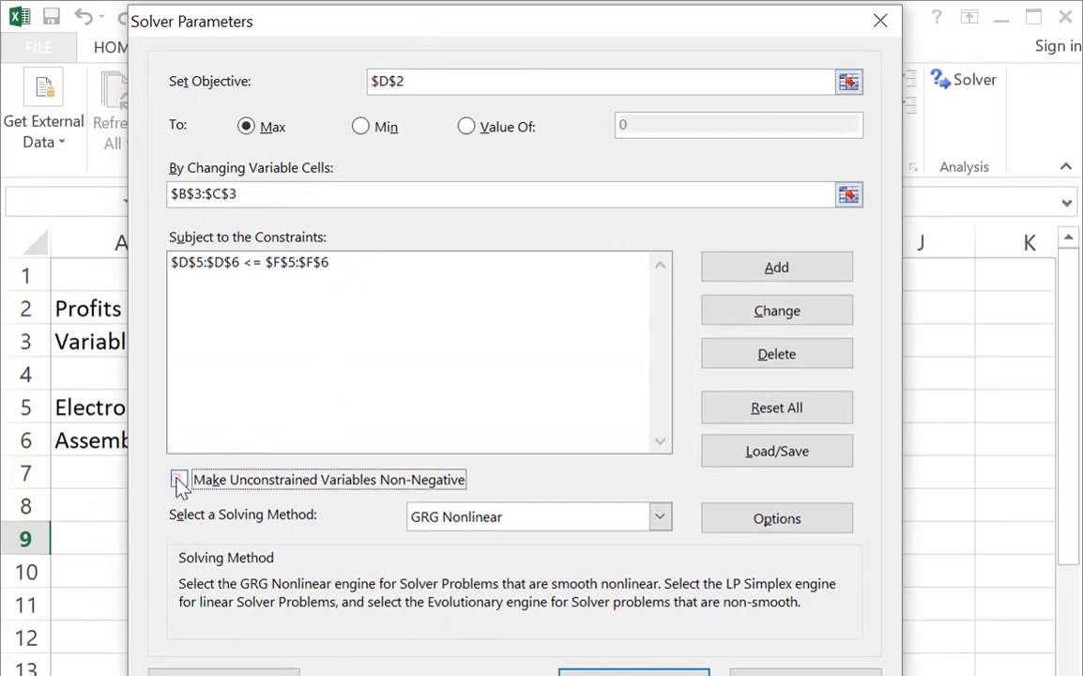
{"action": "left_click", "coordinate": [179, 481]}
{"action": "left_click", "coordinate": [661, 519]}
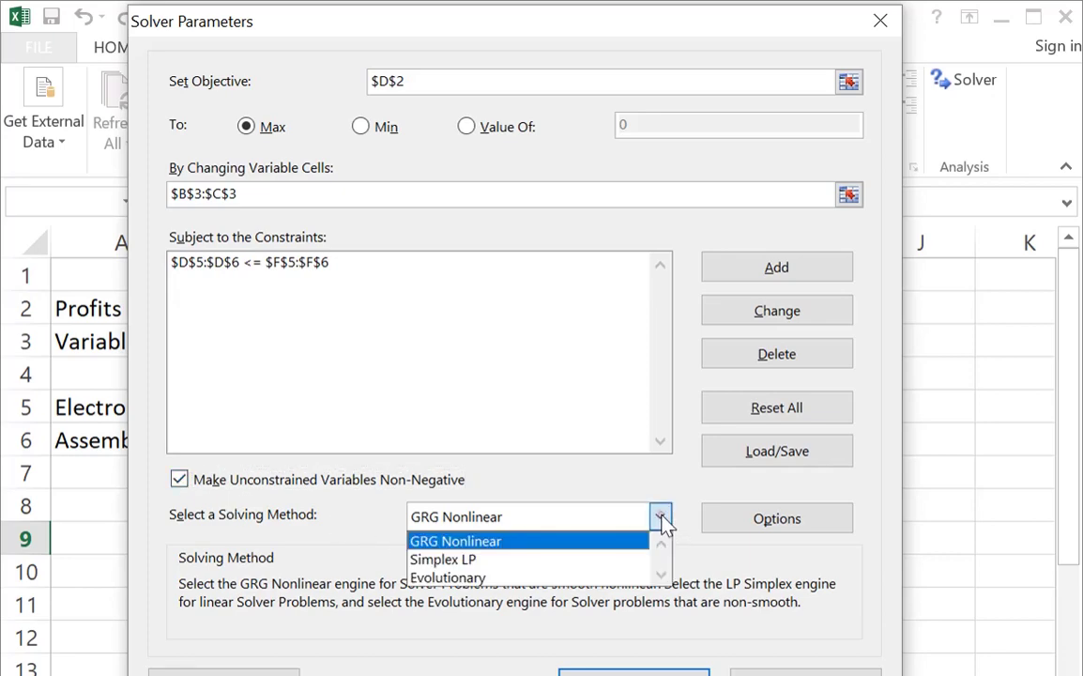
{"action": "left_click", "coordinate": [593, 561]}
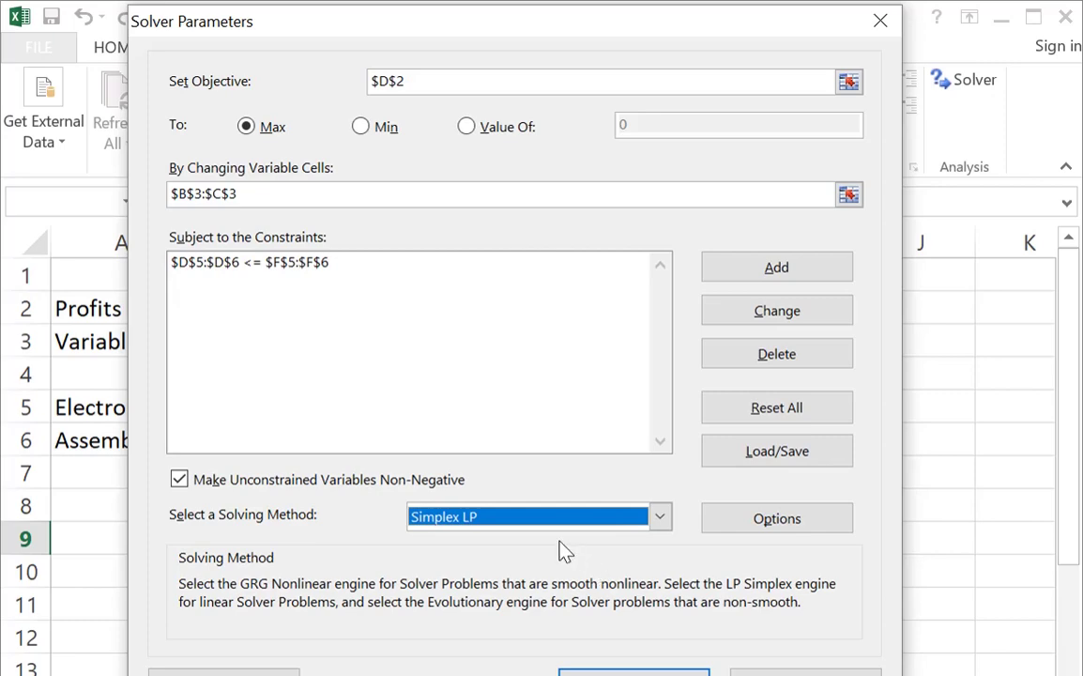
{"action": "key", "text": "Return"}
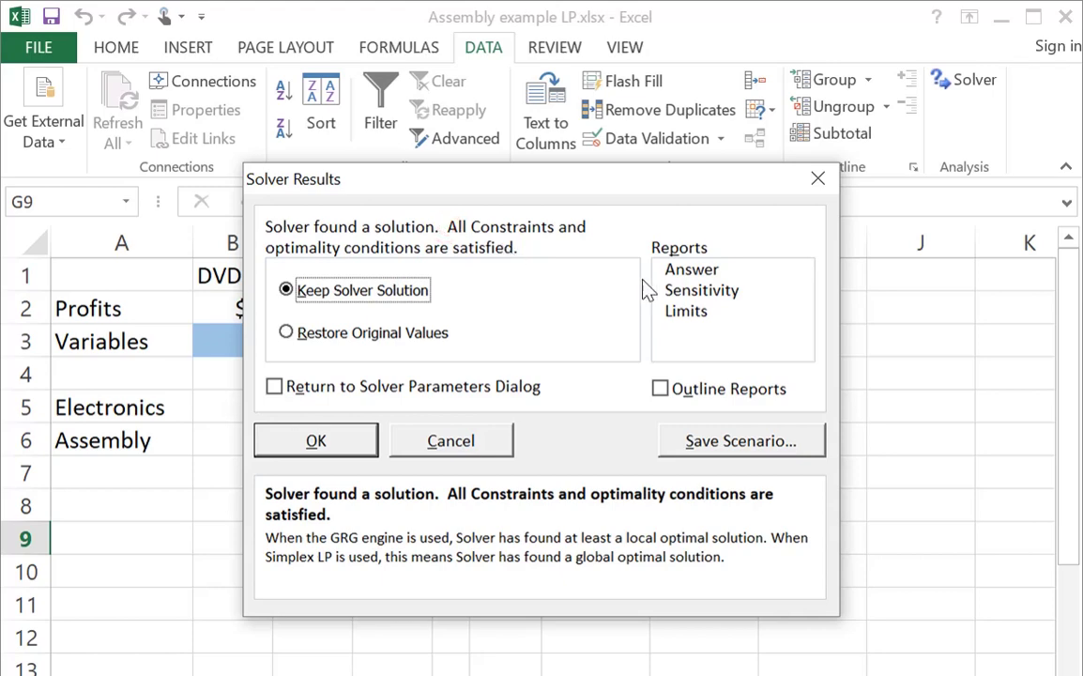
Select the Answer, Sensitivity and Limits reports and keep Solver's $410 solution
{"action": "left_click", "coordinate": [676, 271]}
{"action": "left_click", "coordinate": [692, 292]}
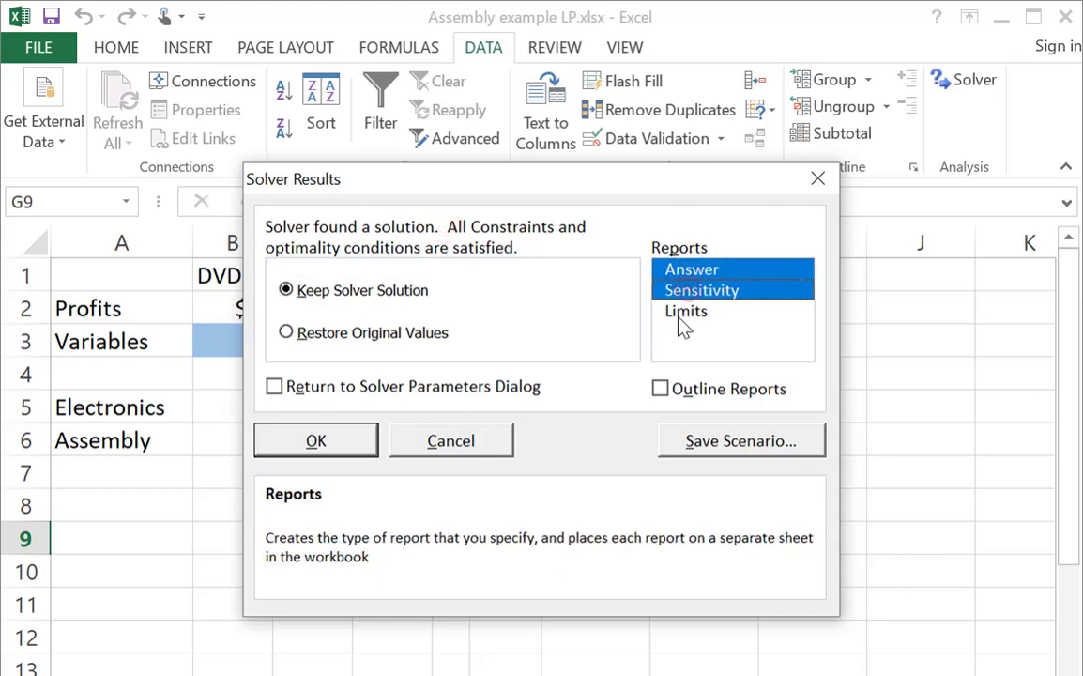
{"action": "left_click", "coordinate": [682, 313]}
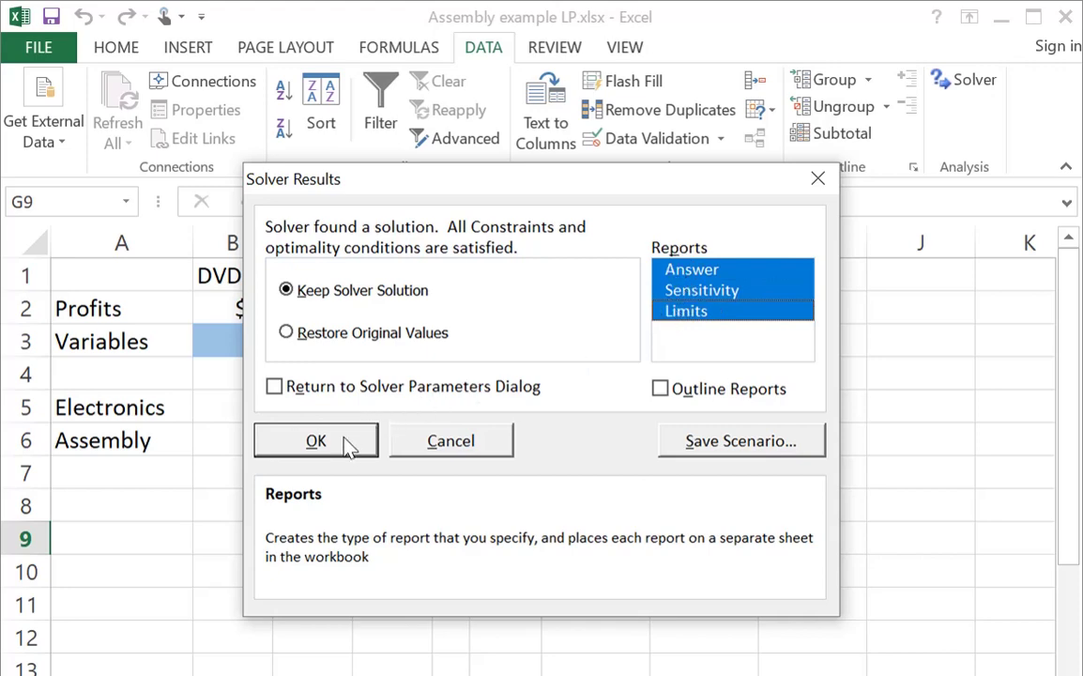
{"action": "left_click", "coordinate": [316, 441]}
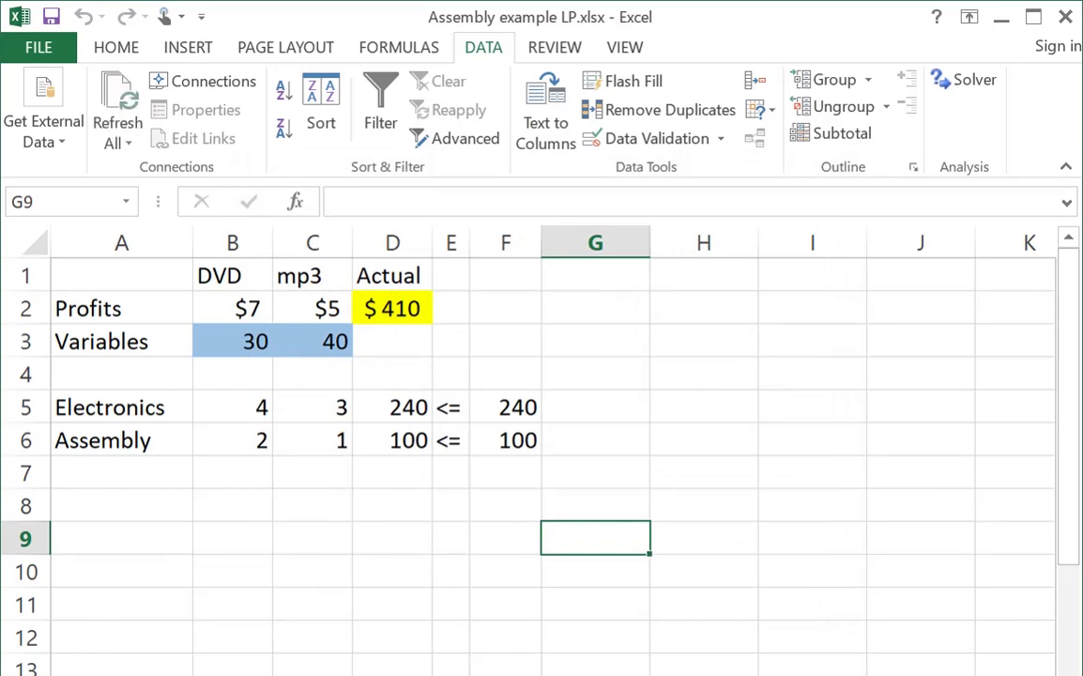
{"action": "key", "text": "ctrl+Page_Up"}
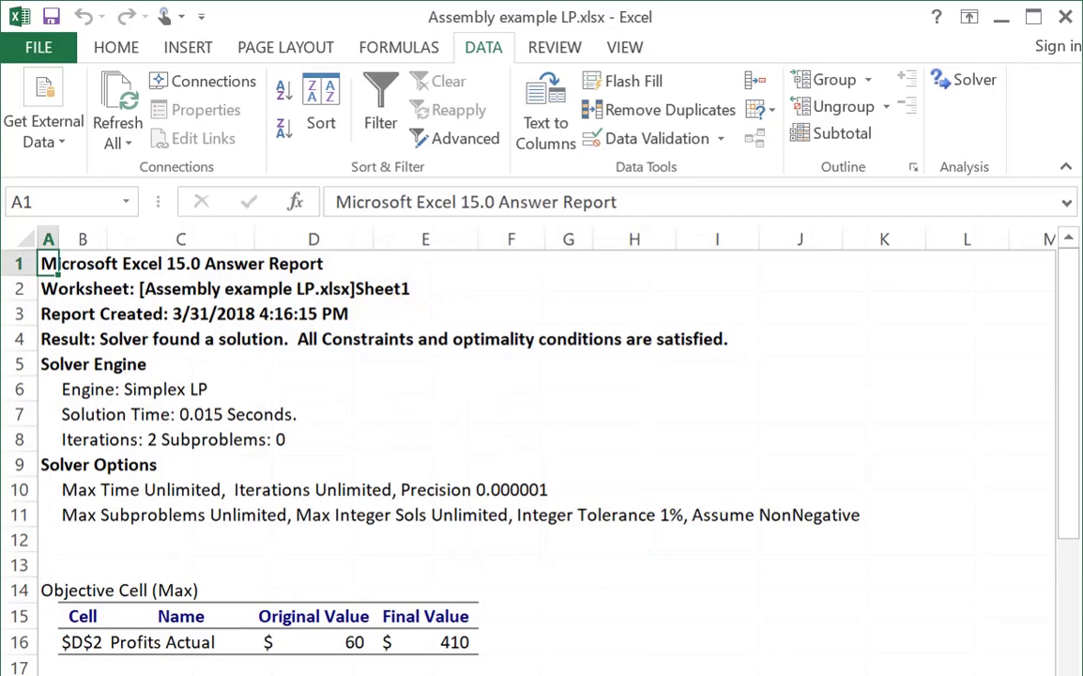
{"action": "key", "text": "ctrl+Page_Down"}
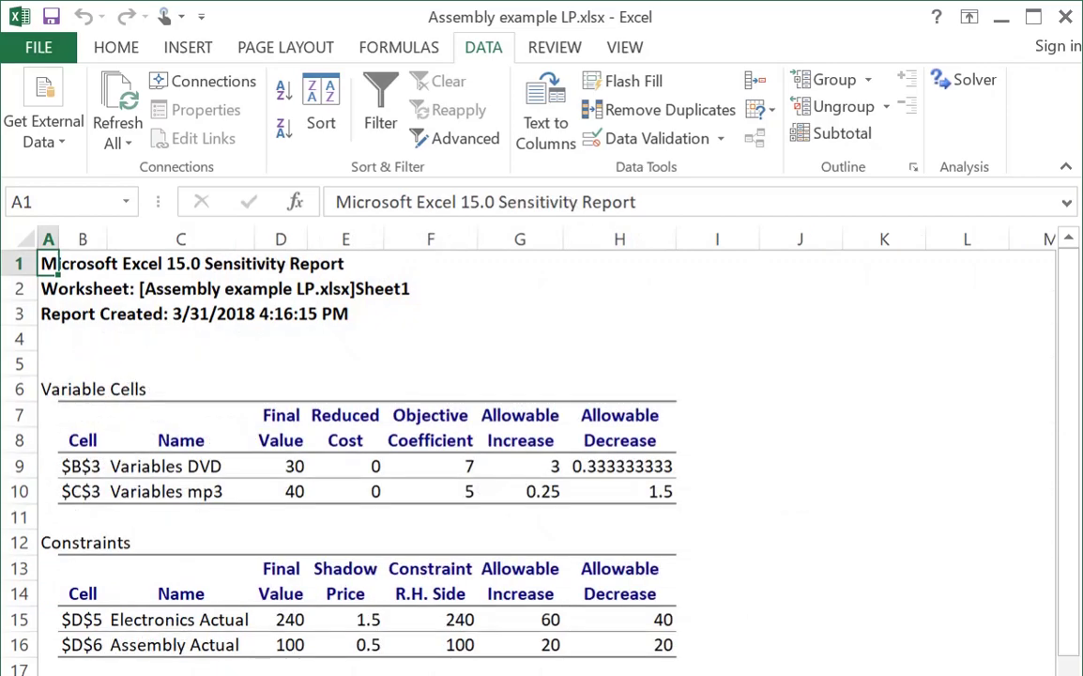
{"action": "key", "text": "ctrl+Page_Down"}
{"action": "key", "text": "ctrl+Page_Up"}
{"action": "key", "text": "ctrl+Page_Up"}
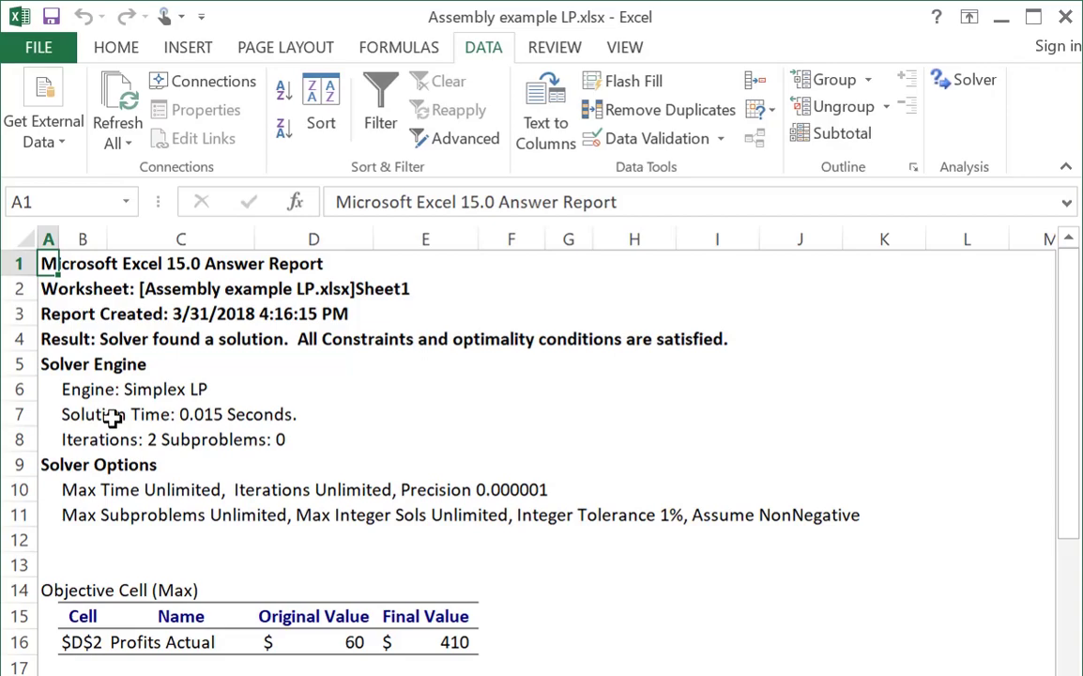
{"action": "scroll", "coordinate": [416, 437], "scroll_direction": "down", "scroll_amount": 2}
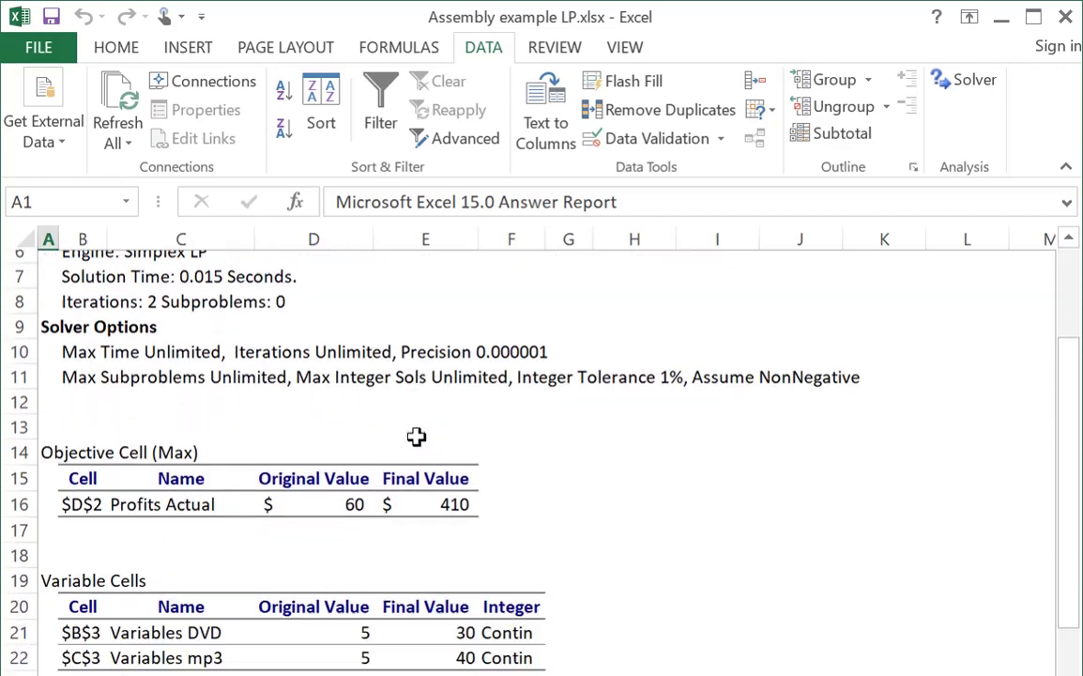
{"action": "scroll", "coordinate": [416, 437], "scroll_direction": "down", "scroll_amount": 1}
{"action": "scroll", "coordinate": [416, 436], "scroll_direction": "down", "scroll_amount": 1}
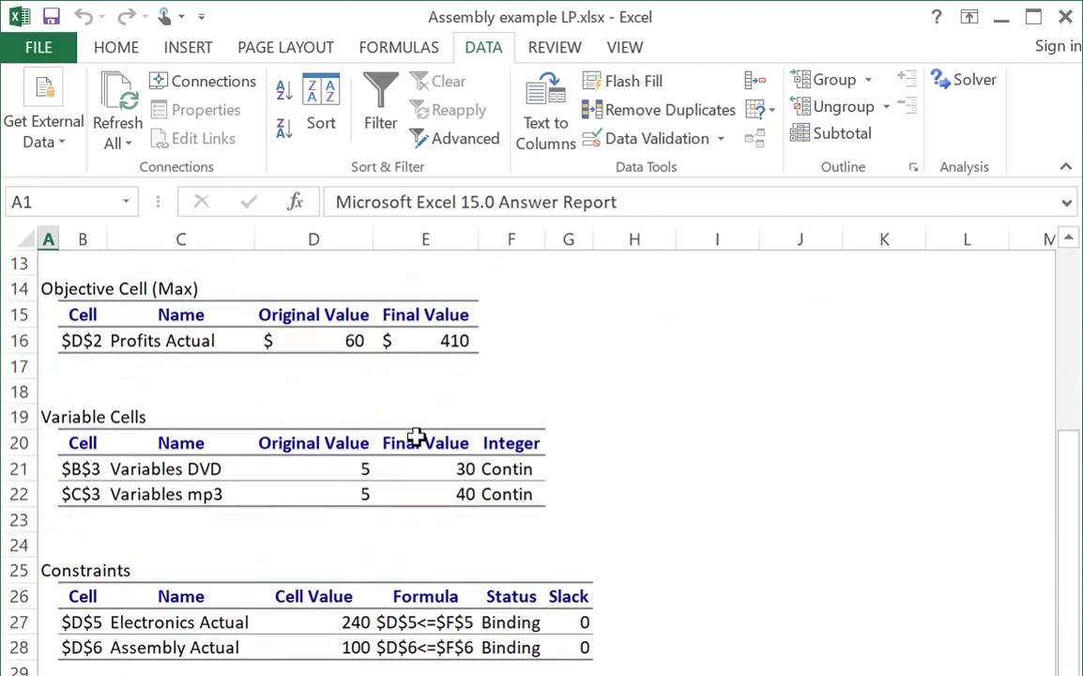
{"action": "left_click", "coordinate": [68, 290]}
{"action": "left_click_drag", "start_coordinate": [166, 315], "coordinate": [466, 345]}
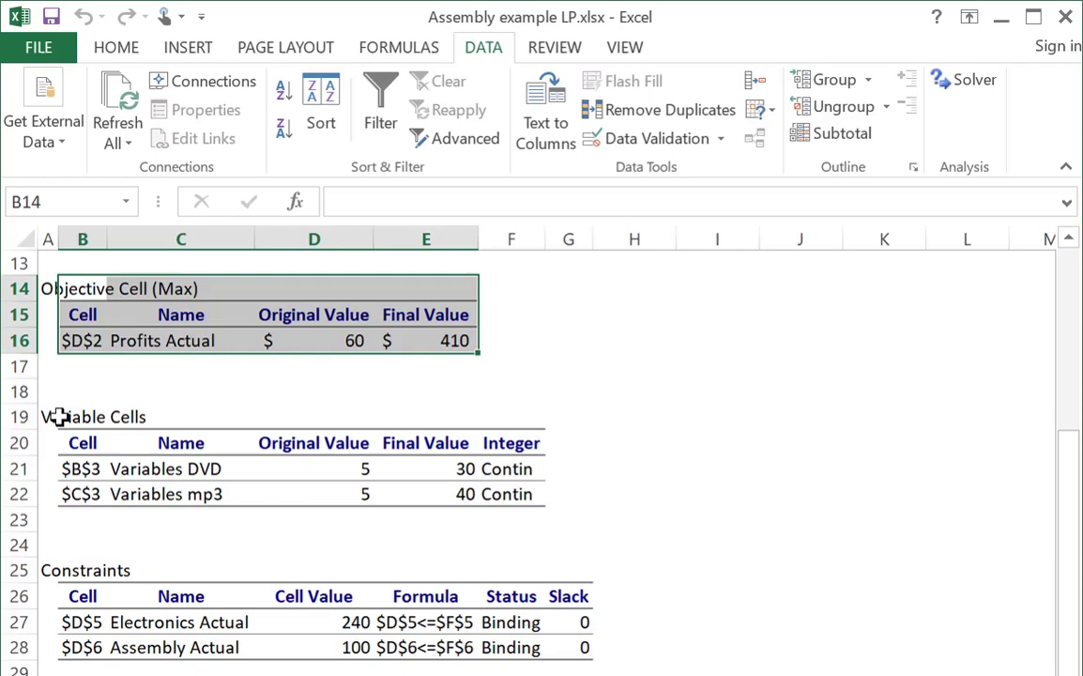
{"action": "left_click_drag", "start_coordinate": [62, 417], "coordinate": [522, 498]}
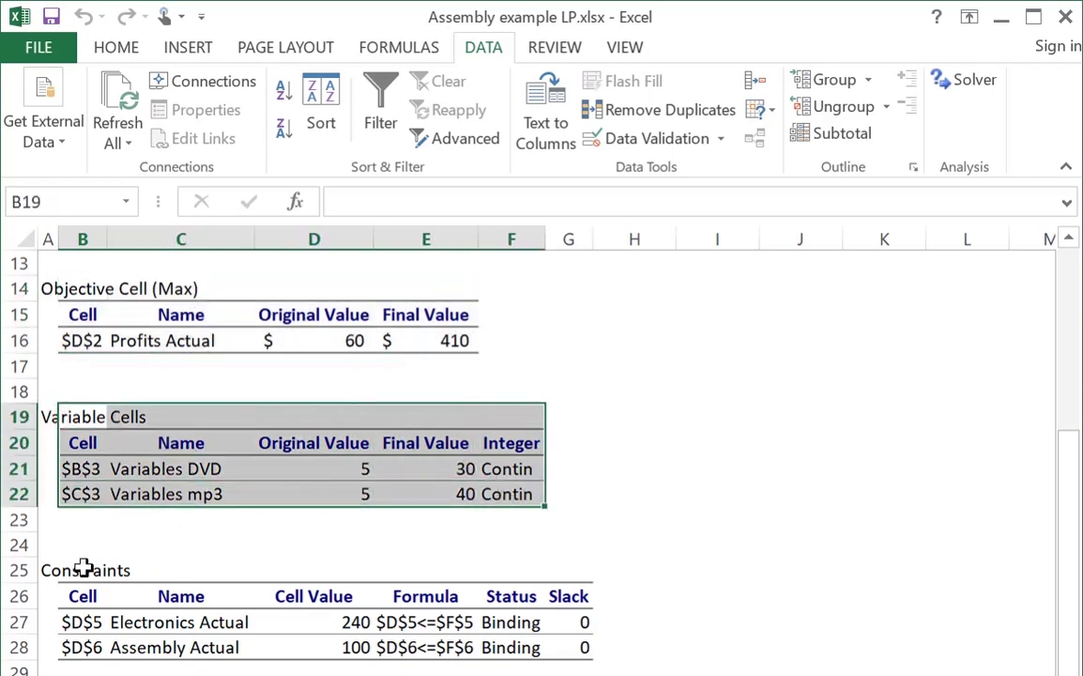
{"action": "left_click_drag", "start_coordinate": [82, 572], "coordinate": [589, 650]}
{"action": "left_click", "coordinate": [636, 413]}
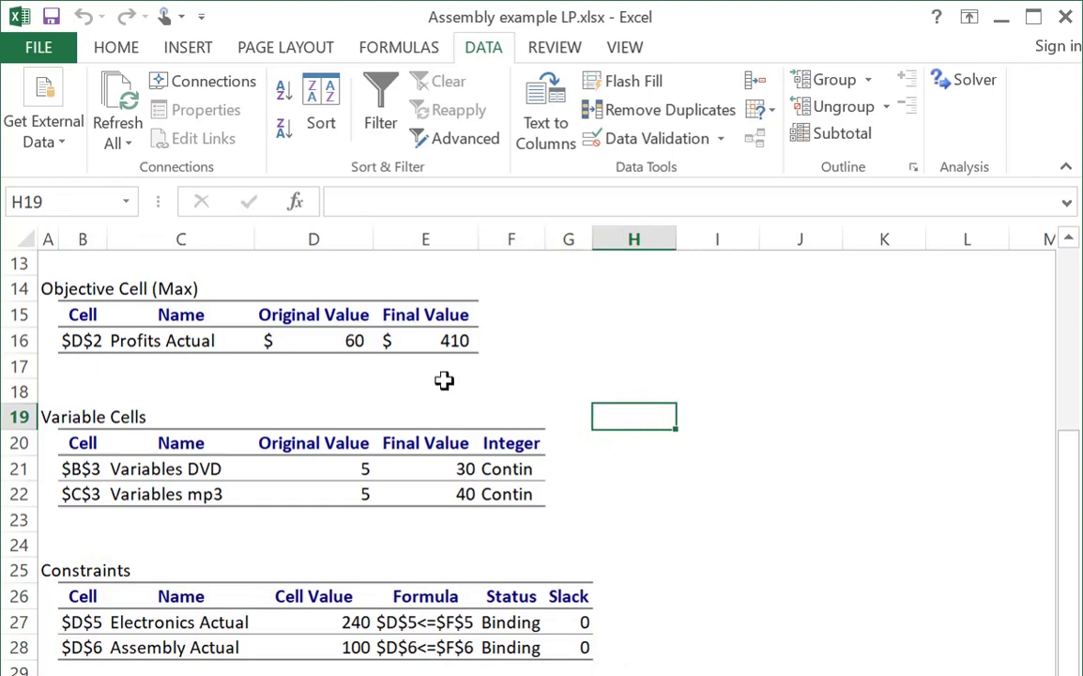
{"action": "left_click_drag", "start_coordinate": [338, 438], "coordinate": [336, 503]}
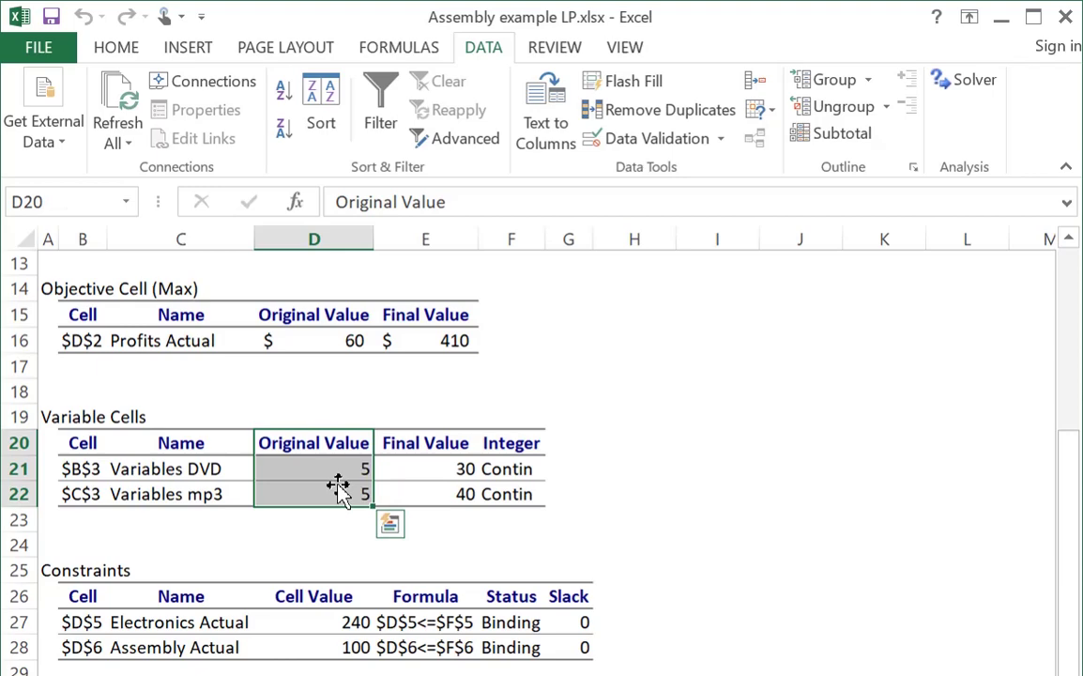
{"action": "left_click", "coordinate": [323, 342]}
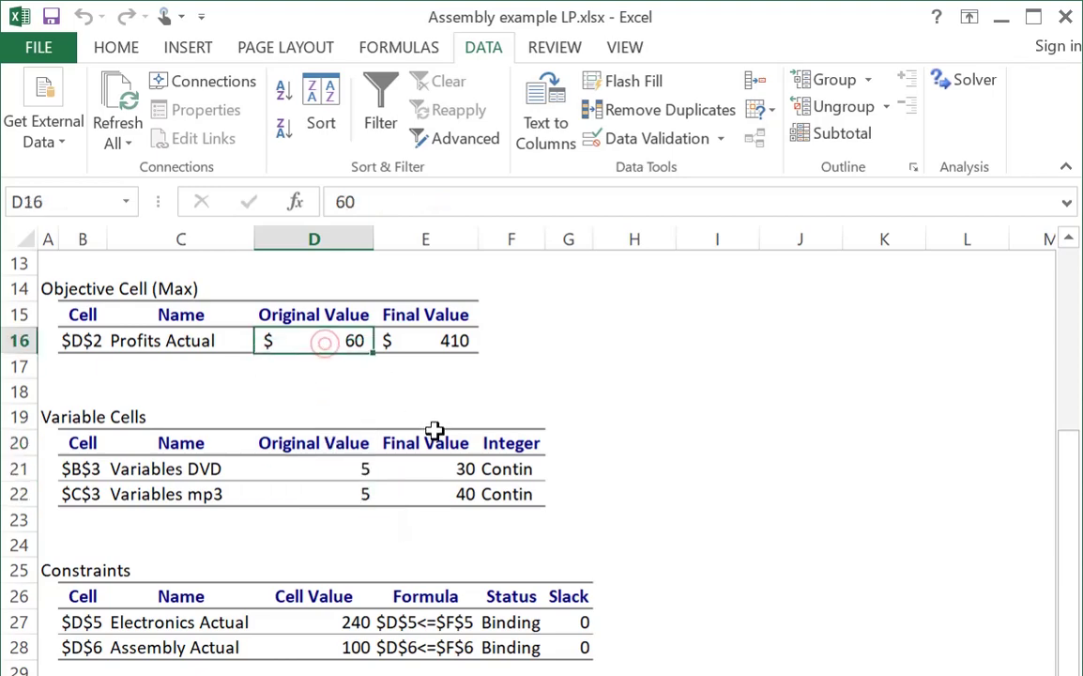
{"action": "left_click_drag", "start_coordinate": [430, 442], "coordinate": [437, 499]}
{"action": "left_click", "coordinate": [439, 341]}
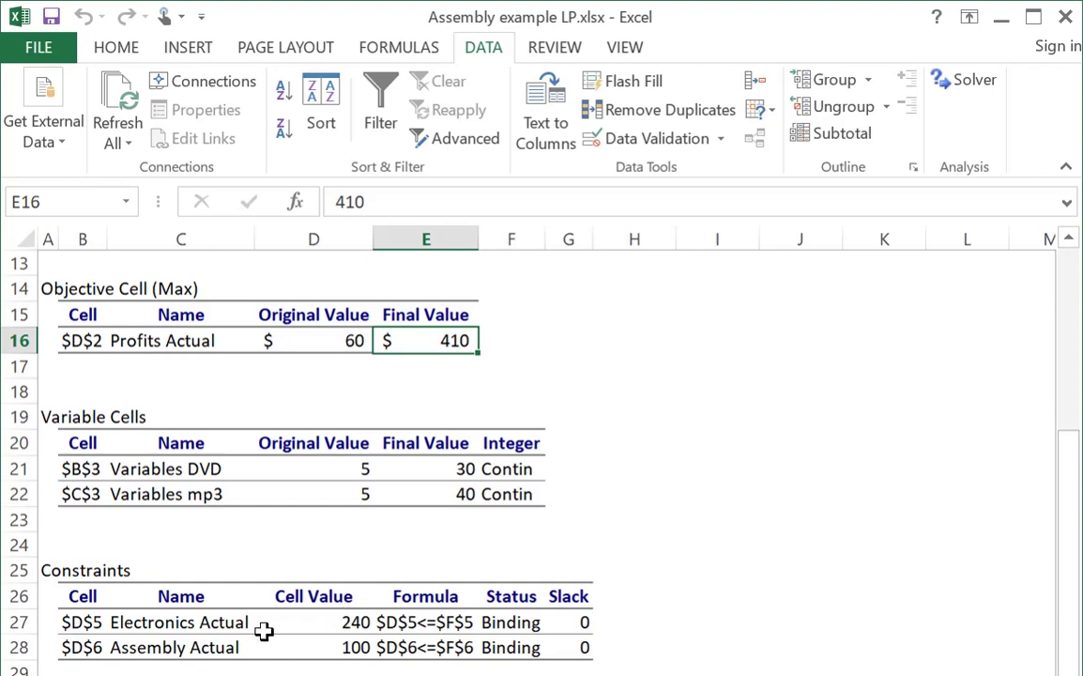
{"action": "left_click", "coordinate": [156, 622]}
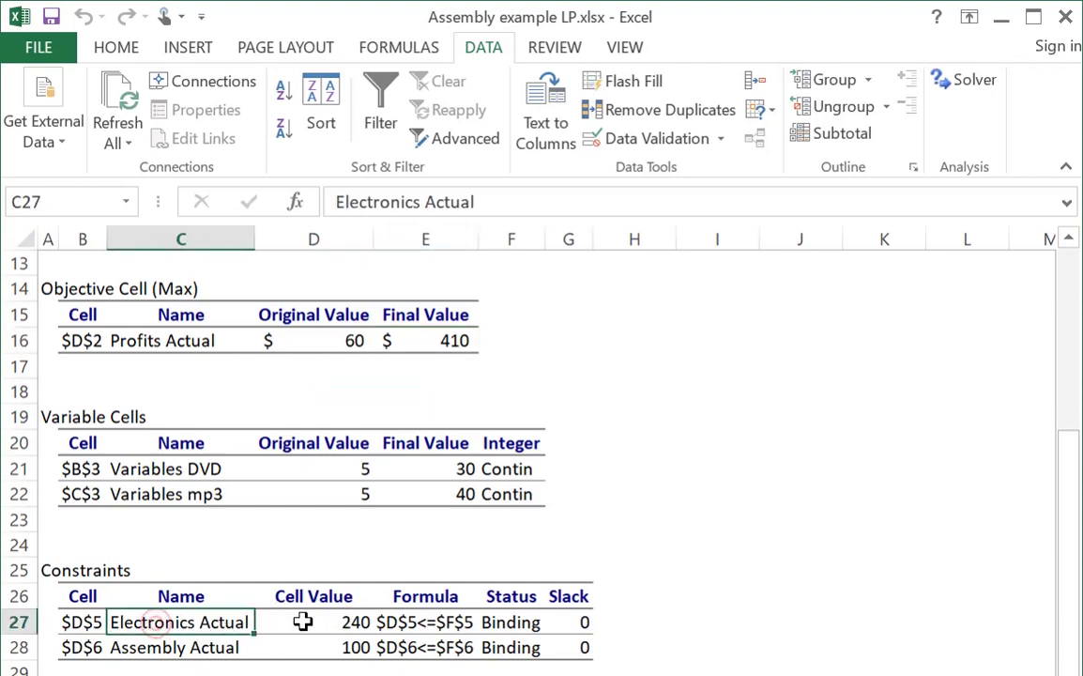
{"action": "left_click", "coordinate": [349, 622]}
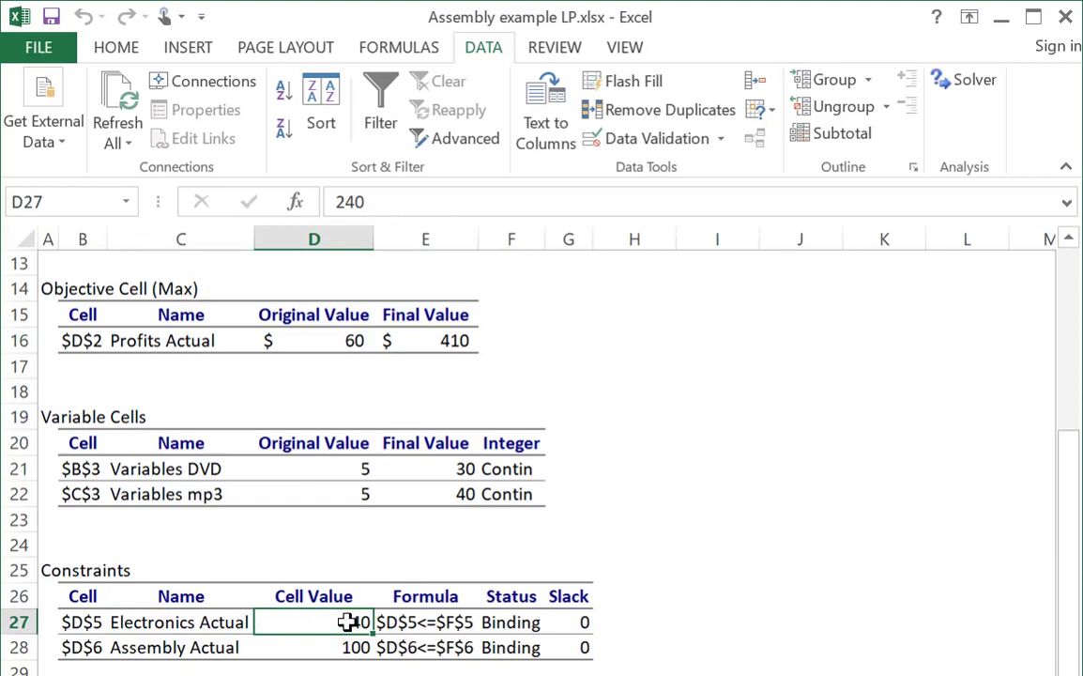
{"action": "left_click", "coordinate": [508, 623]}
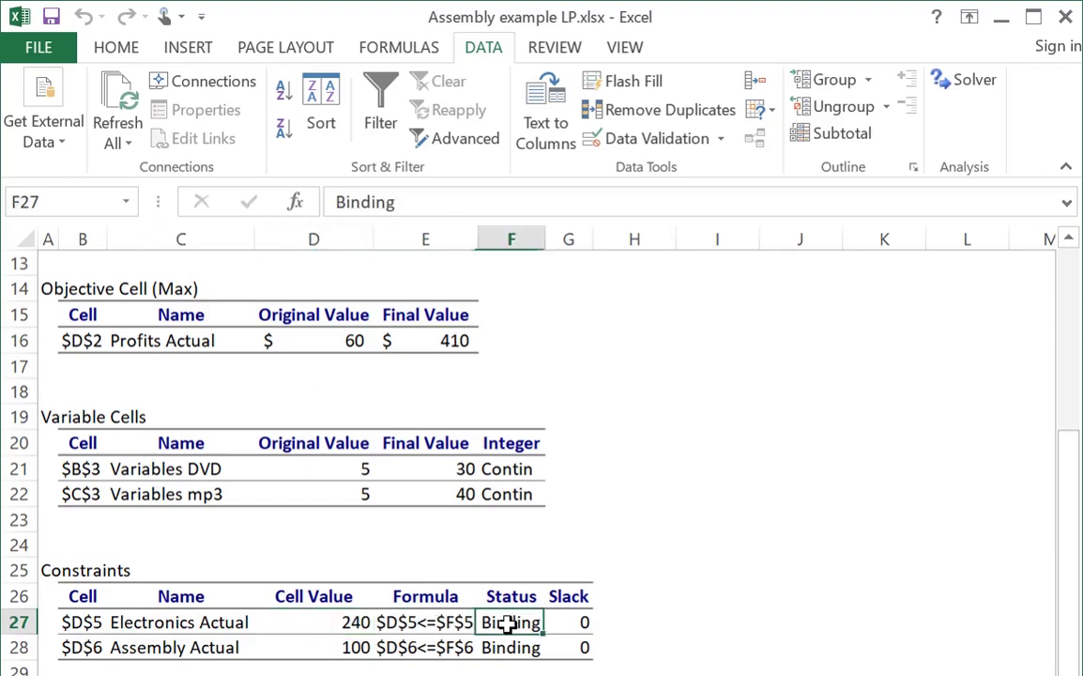
{"action": "left_click", "coordinate": [569, 622]}
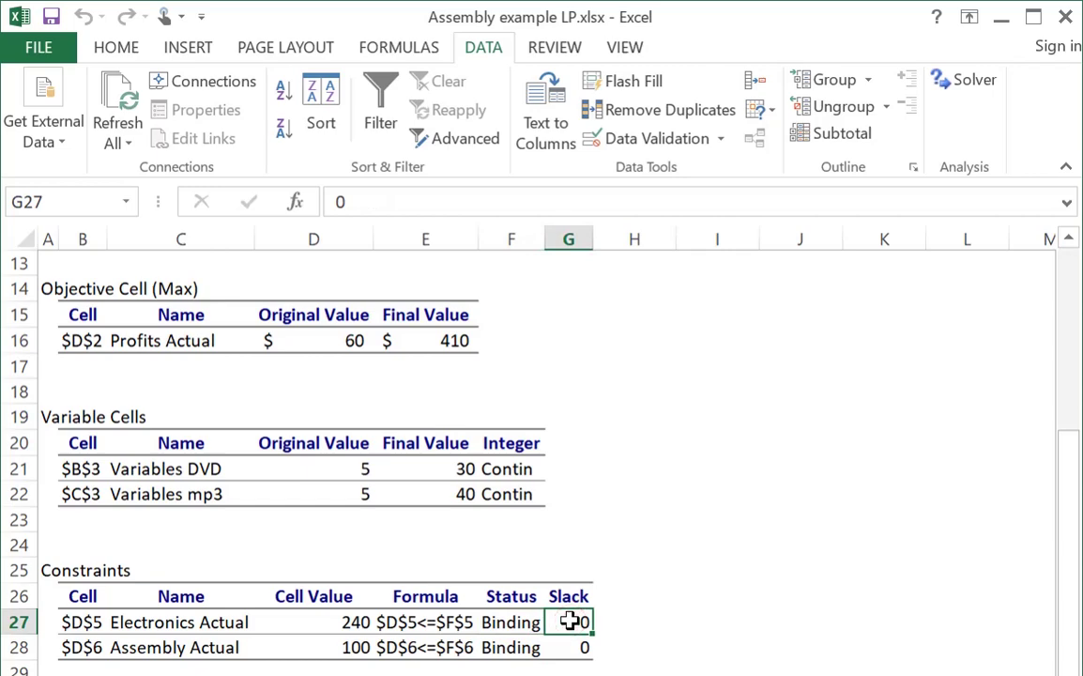
{"action": "left_click", "coordinate": [167, 647]}
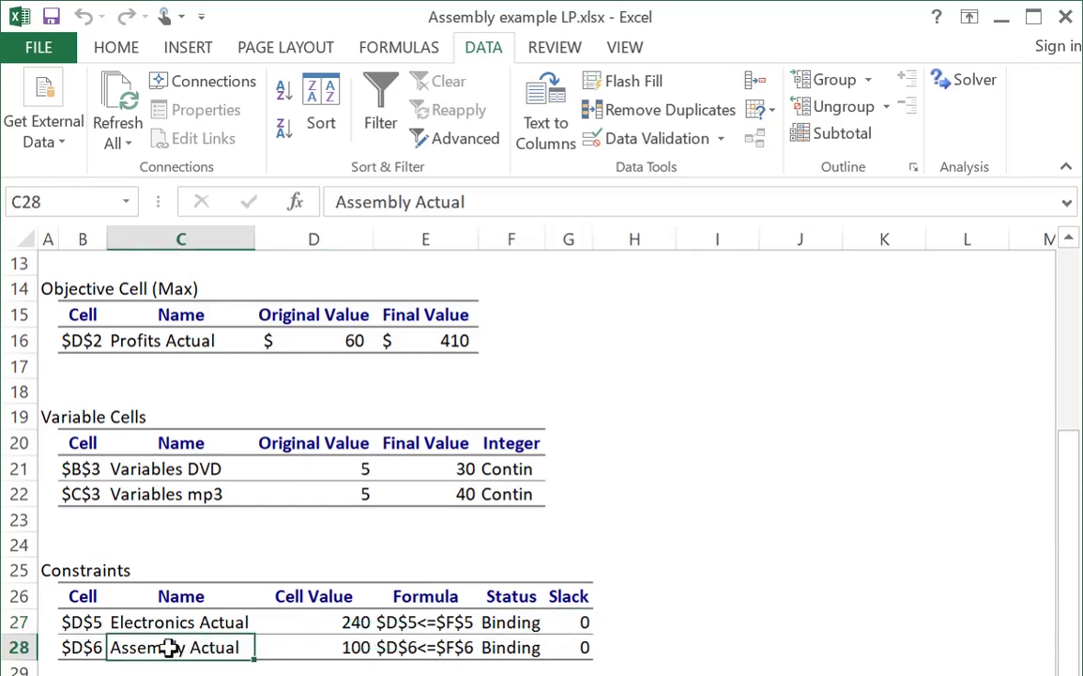
{"action": "left_click", "coordinate": [322, 646]}
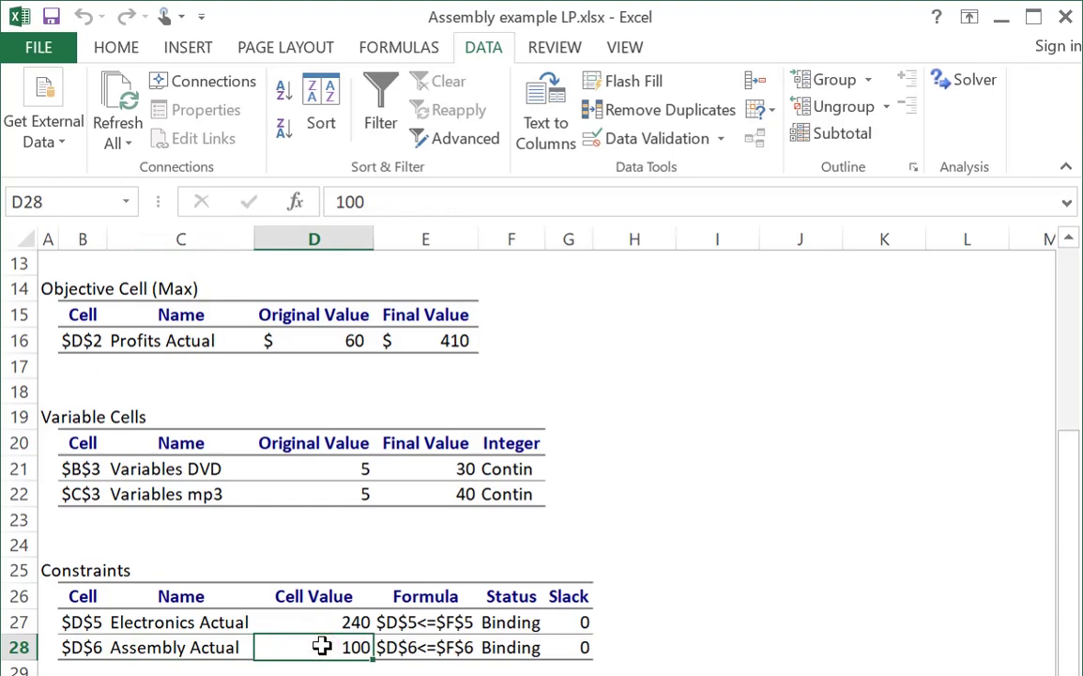
{"action": "left_click", "coordinate": [516, 647]}
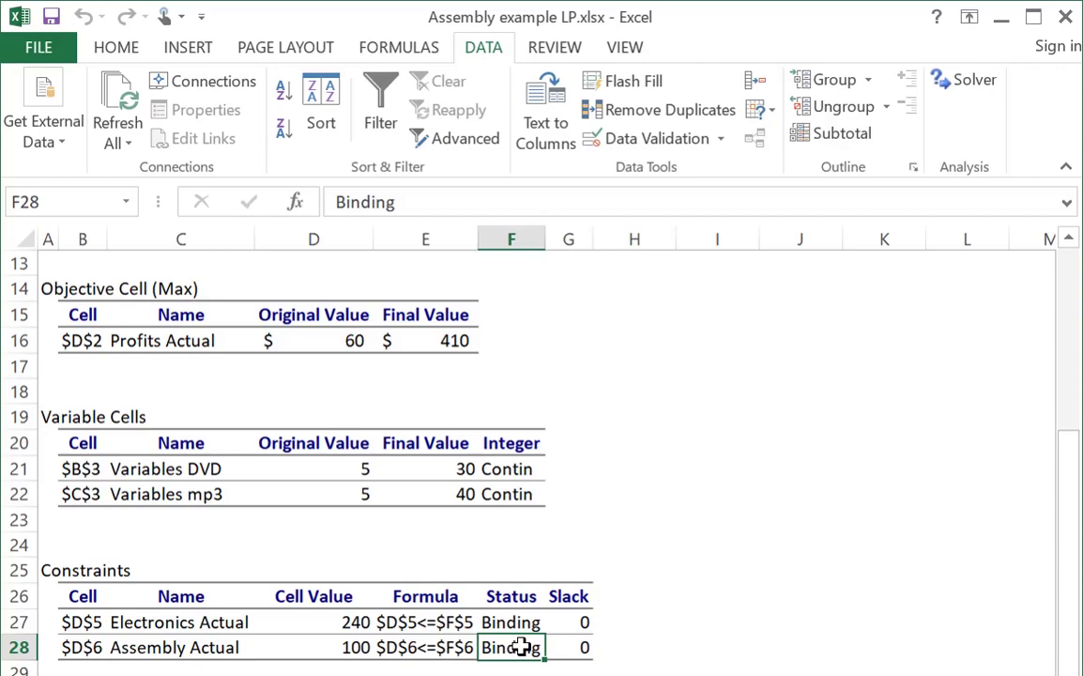
{"action": "left_click", "coordinate": [566, 648]}
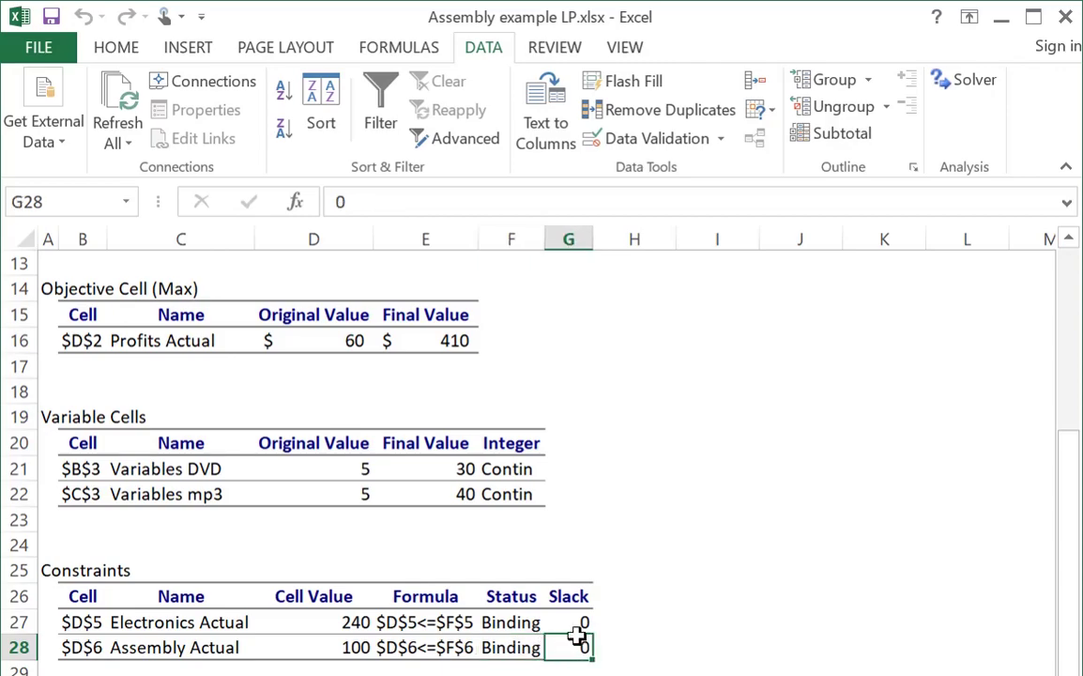
Review the Answer Report's $410 profit and 30/40 final quantities, then go to the Limits Report
{"action": "scroll", "coordinate": [620, 577], "scroll_direction": "up", "scroll_amount": 3}
{"action": "scroll", "coordinate": [621, 576], "scroll_direction": "up", "scroll_amount": 1}
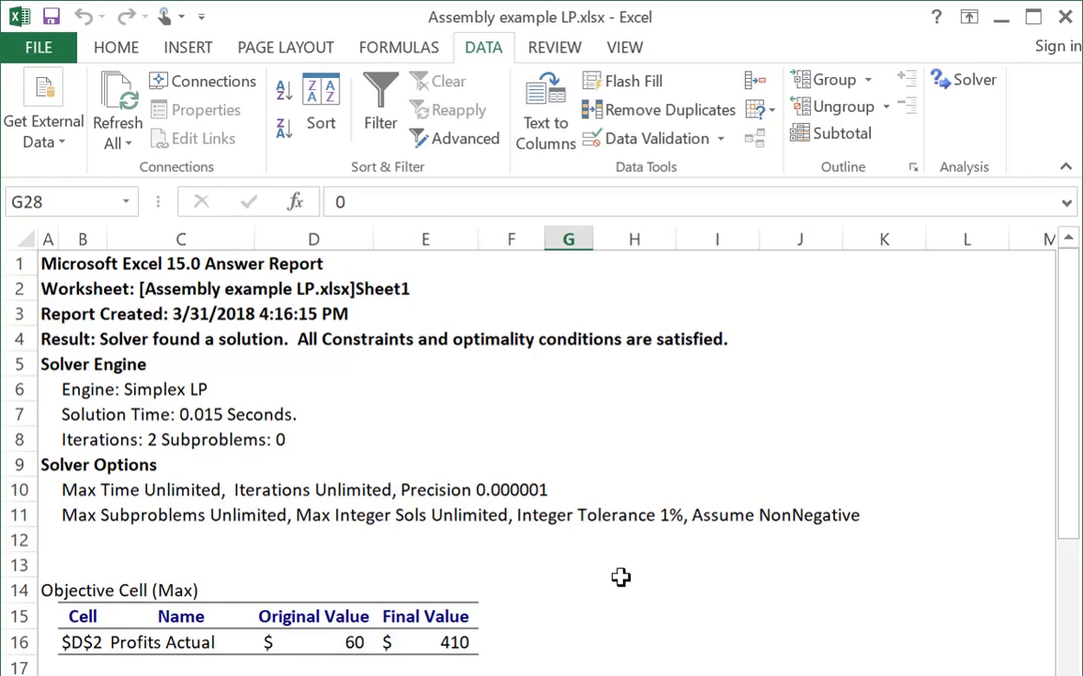
{"action": "scroll", "coordinate": [621, 576], "scroll_direction": "down", "scroll_amount": 3}
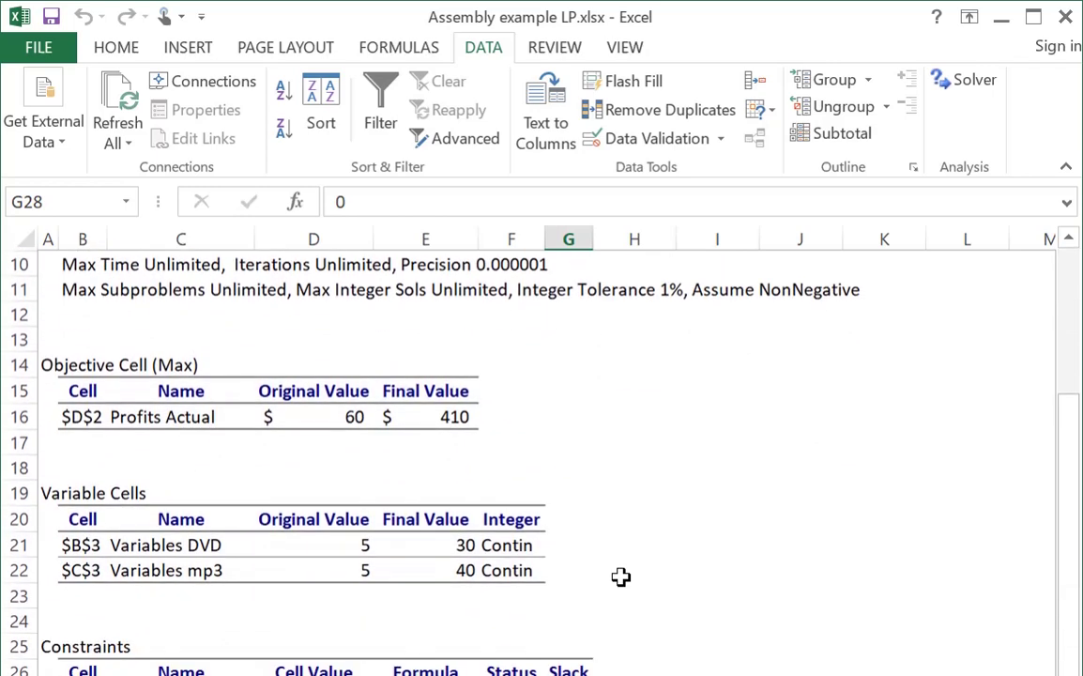
{"action": "left_click_drag", "start_coordinate": [331, 416], "coordinate": [434, 433]}
{"action": "left_click", "coordinate": [435, 419]}
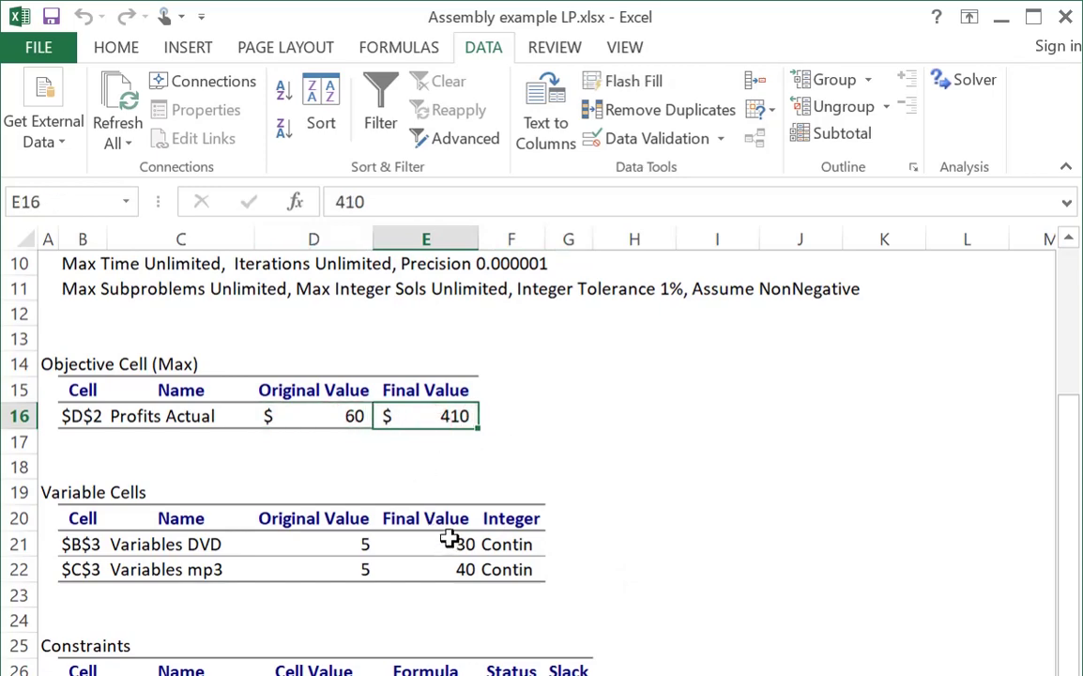
{"action": "left_click_drag", "start_coordinate": [448, 543], "coordinate": [451, 563]}
{"action": "scroll", "coordinate": [685, 551], "scroll_direction": "down", "scroll_amount": 1}
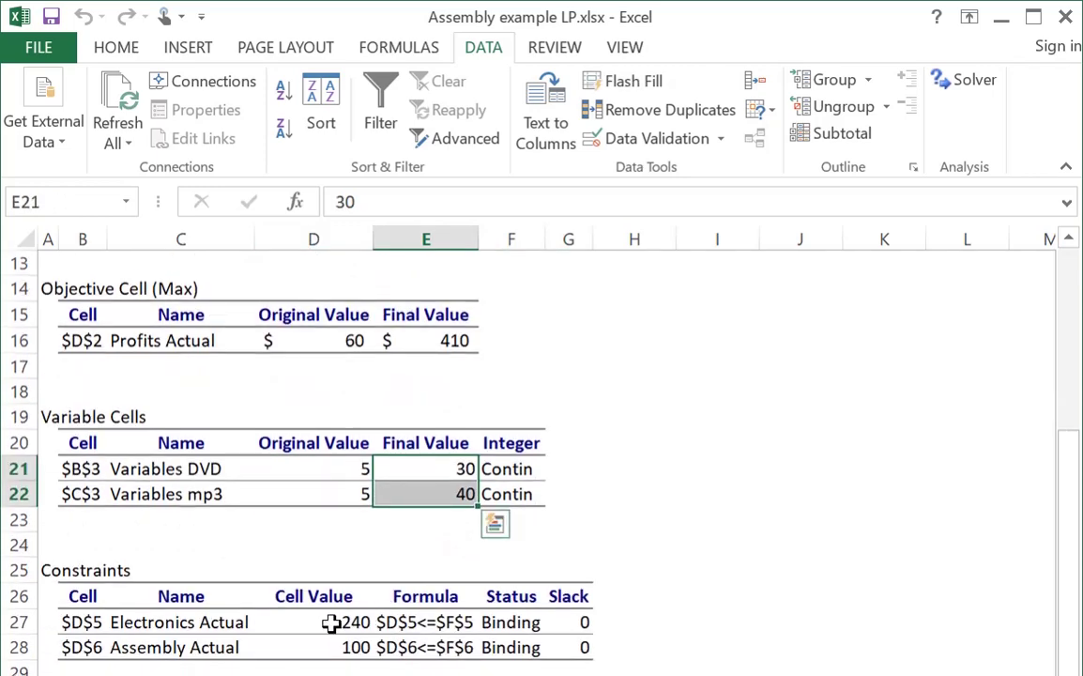
{"action": "left_click_drag", "start_coordinate": [330, 622], "coordinate": [328, 643]}
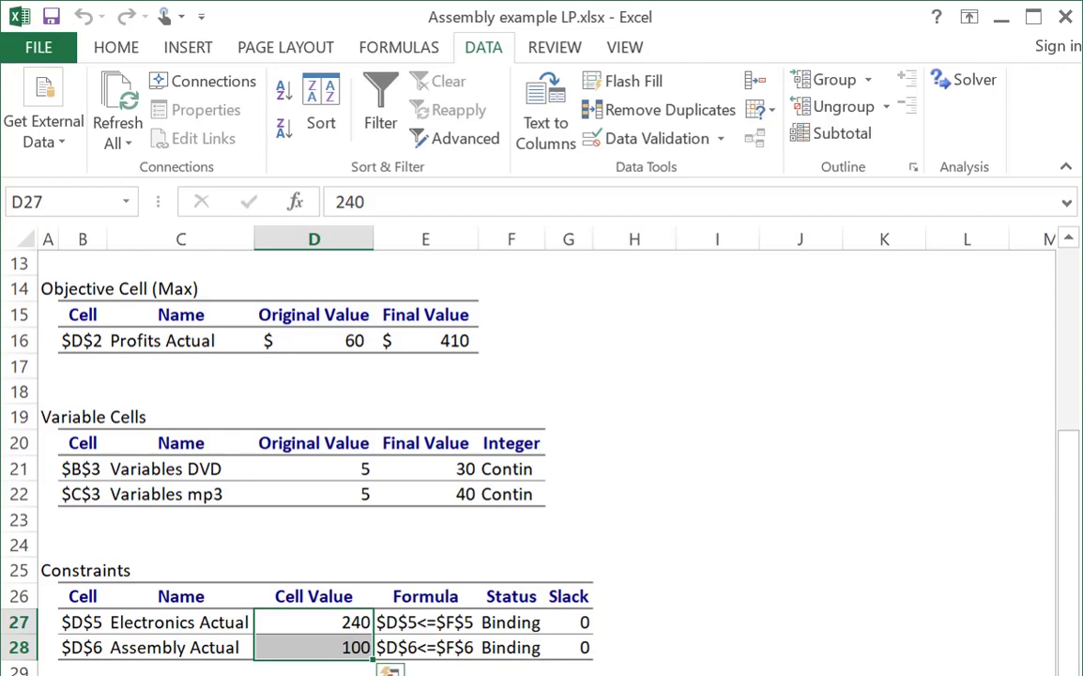
{"action": "key", "text": "ctrl+Page_Down"}
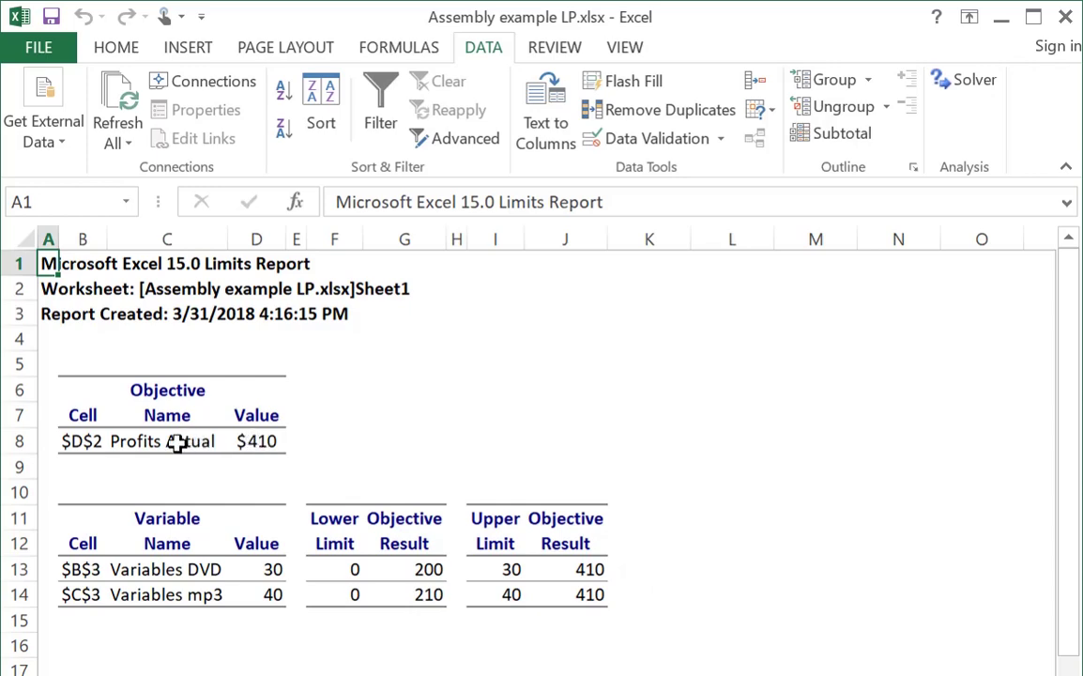
{"action": "left_click_drag", "start_coordinate": [175, 442], "coordinate": [259, 446]}
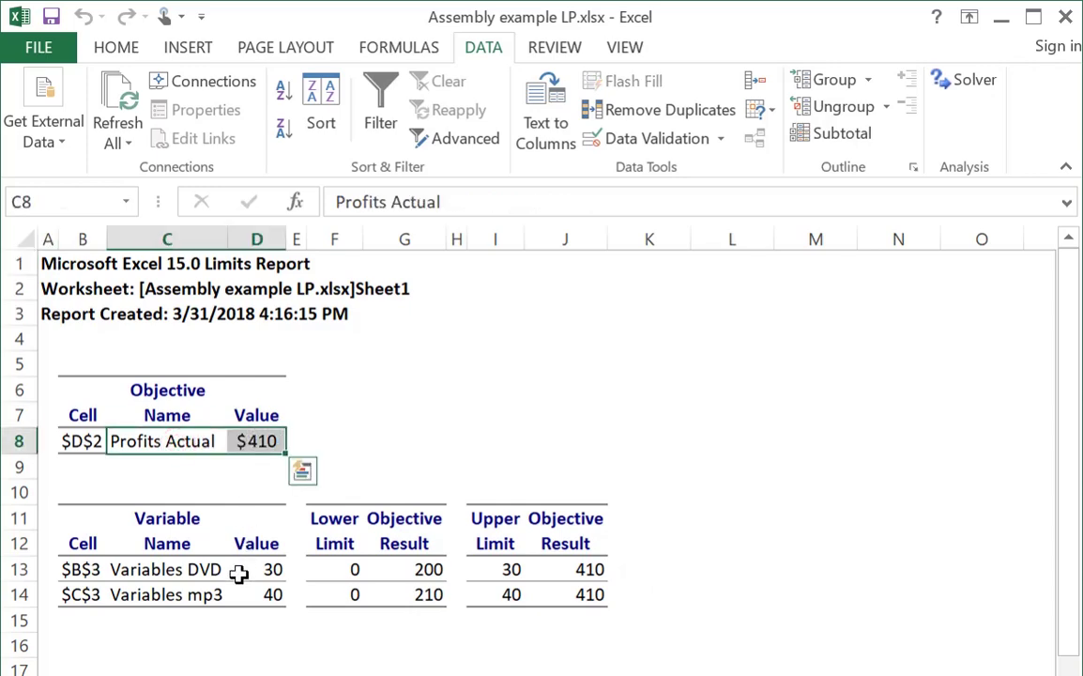
{"action": "left_click_drag", "start_coordinate": [170, 569], "coordinate": [270, 599]}
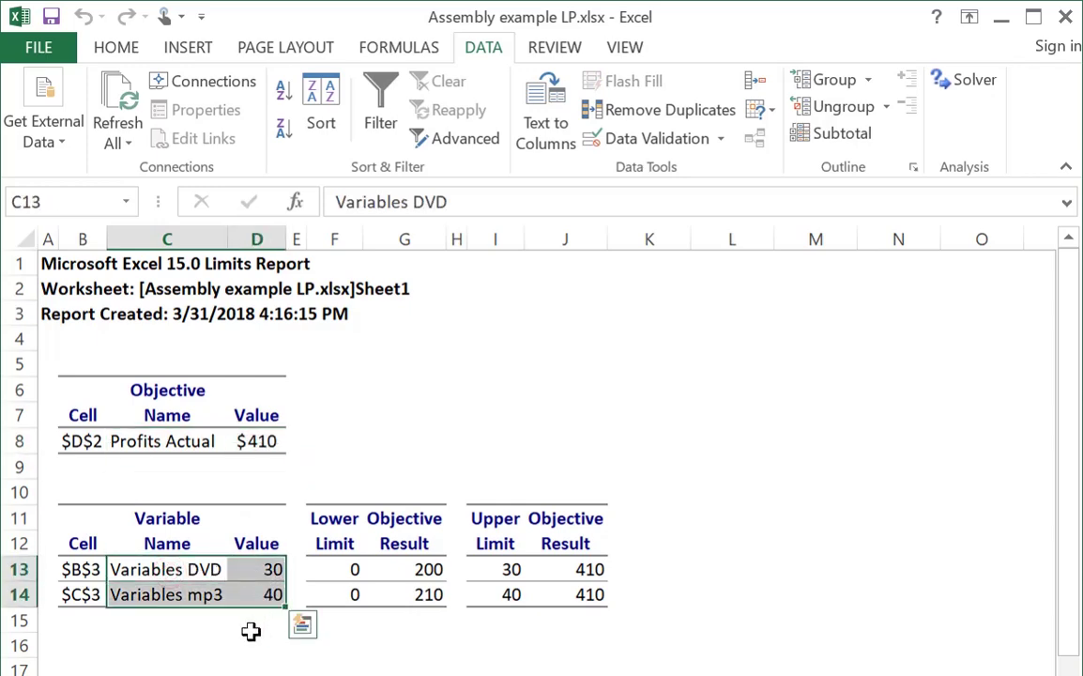
{"action": "left_click", "coordinate": [252, 635]}
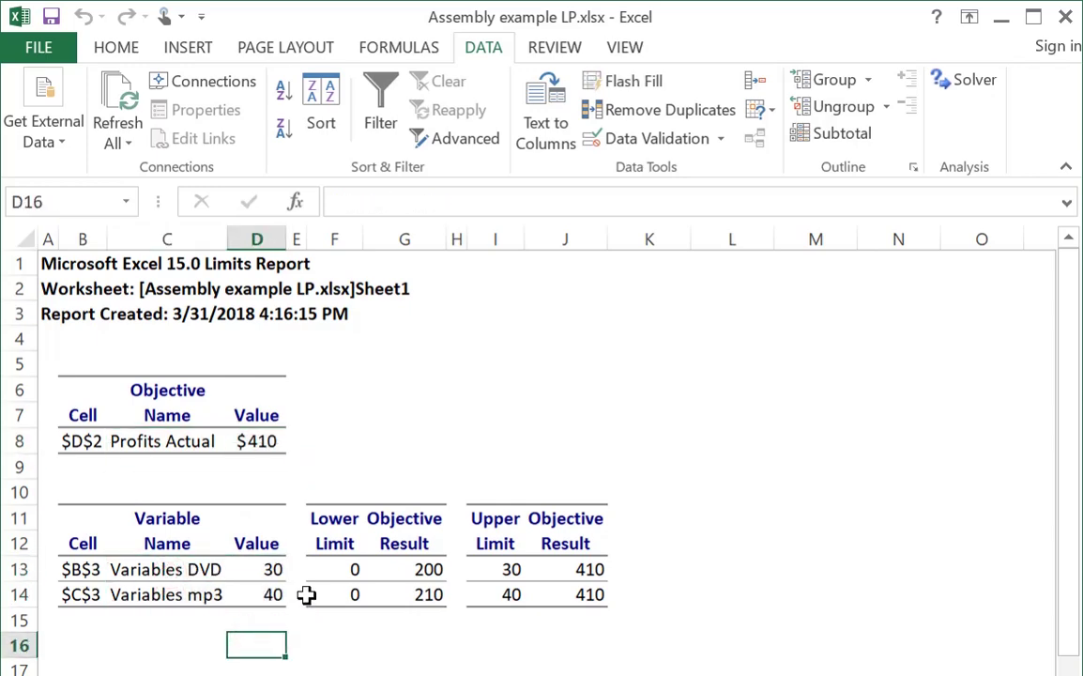
{"action": "left_click", "coordinate": [334, 566]}
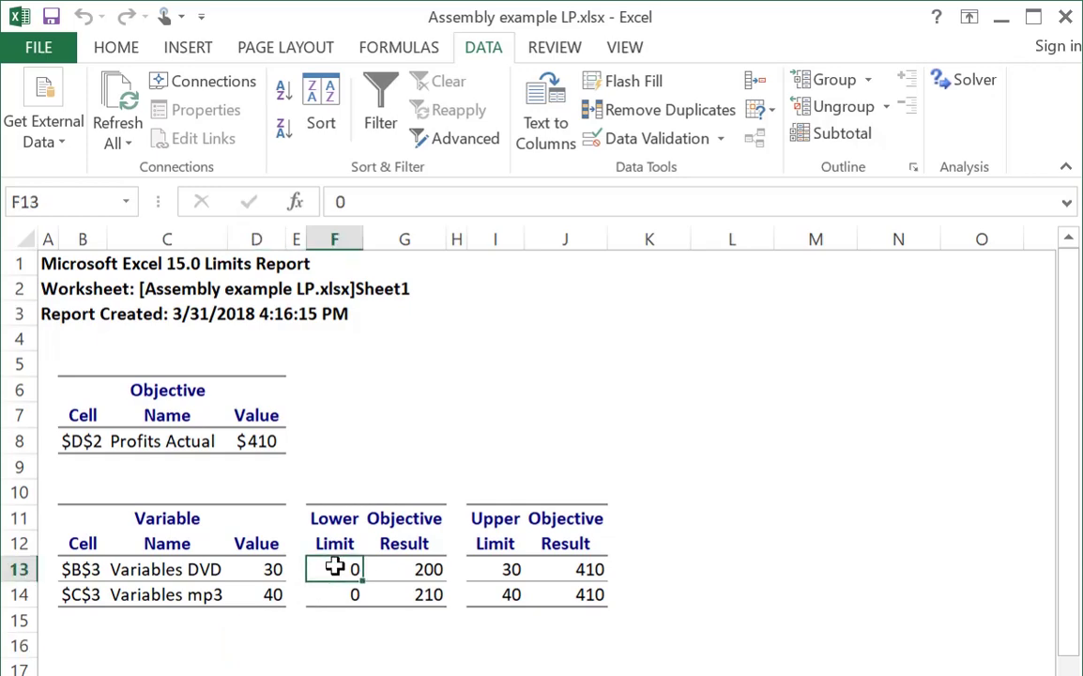
{"action": "left_click", "coordinate": [259, 594]}
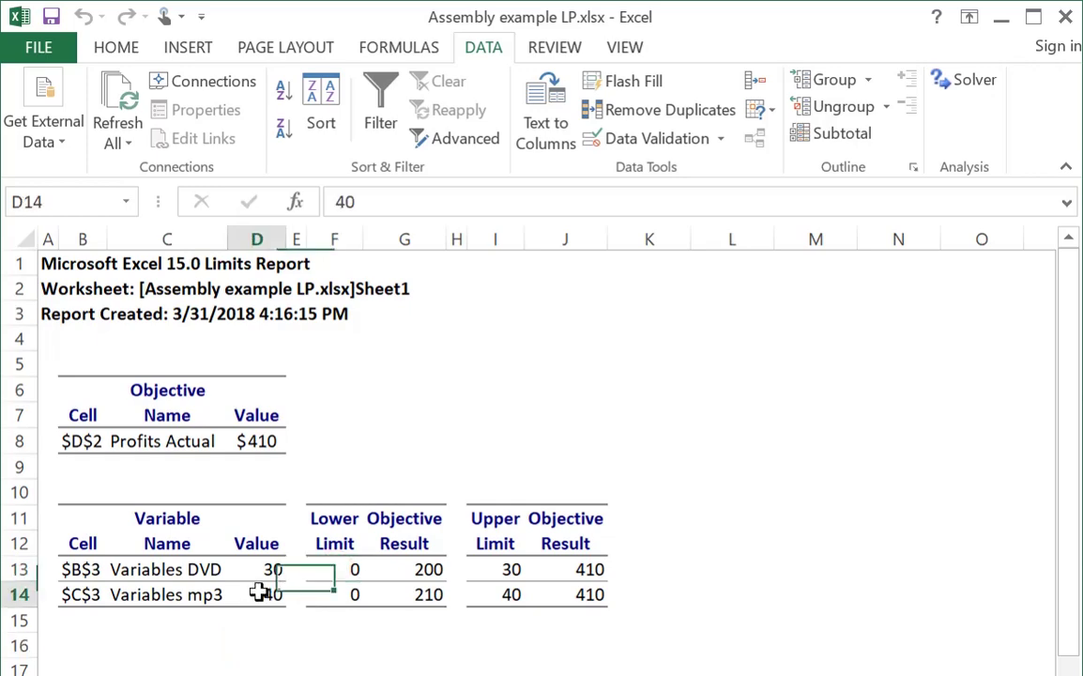
{"action": "left_click", "coordinate": [413, 569]}
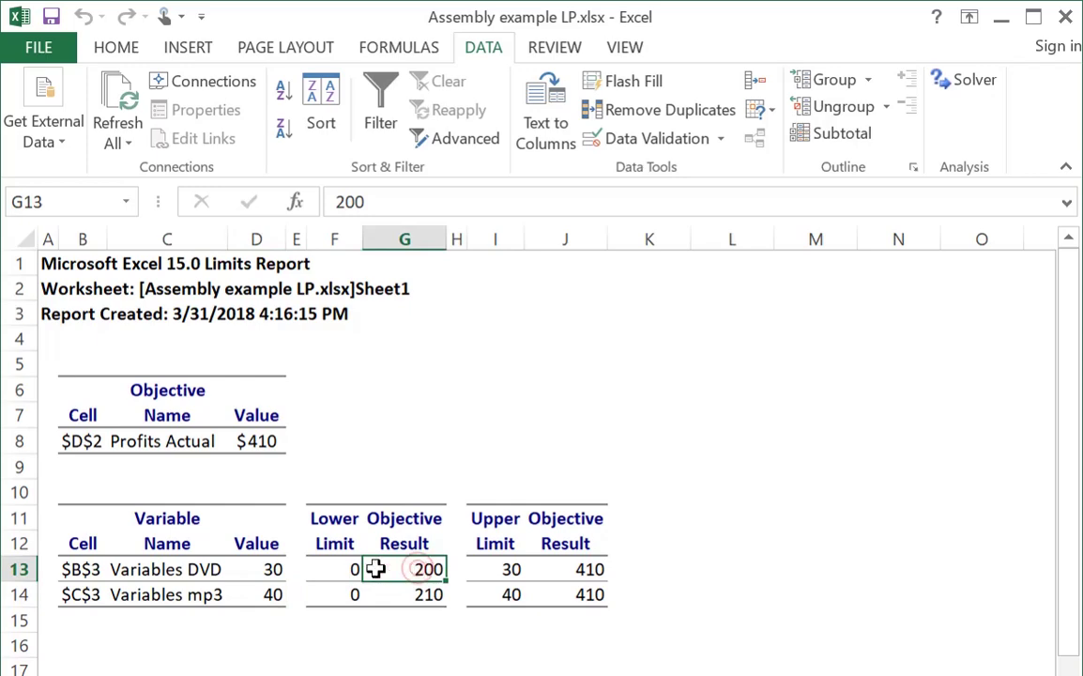
{"action": "left_click", "coordinate": [268, 568]}
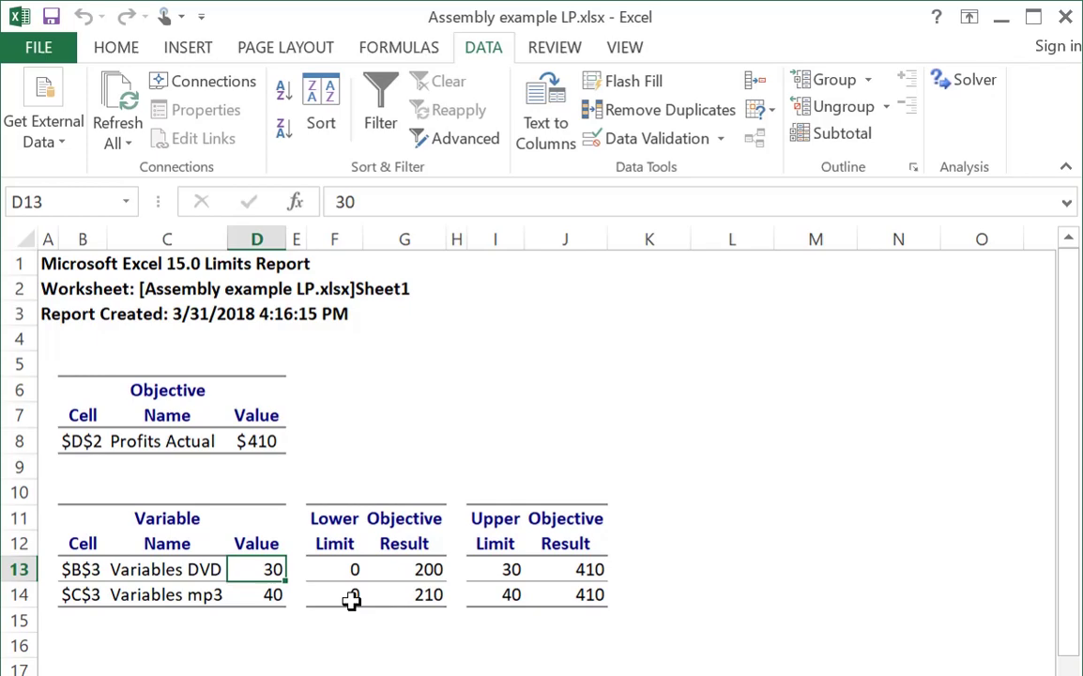
{"action": "left_click", "coordinate": [255, 568]}
{"action": "left_click", "coordinate": [347, 594]}
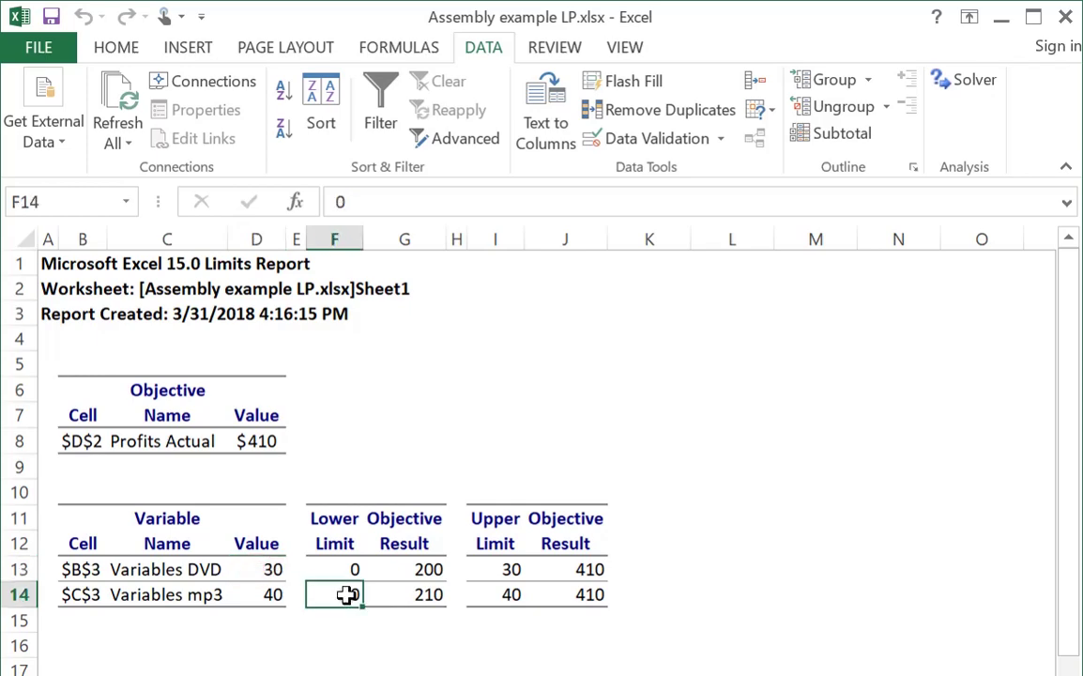
{"action": "left_click", "coordinate": [432, 594]}
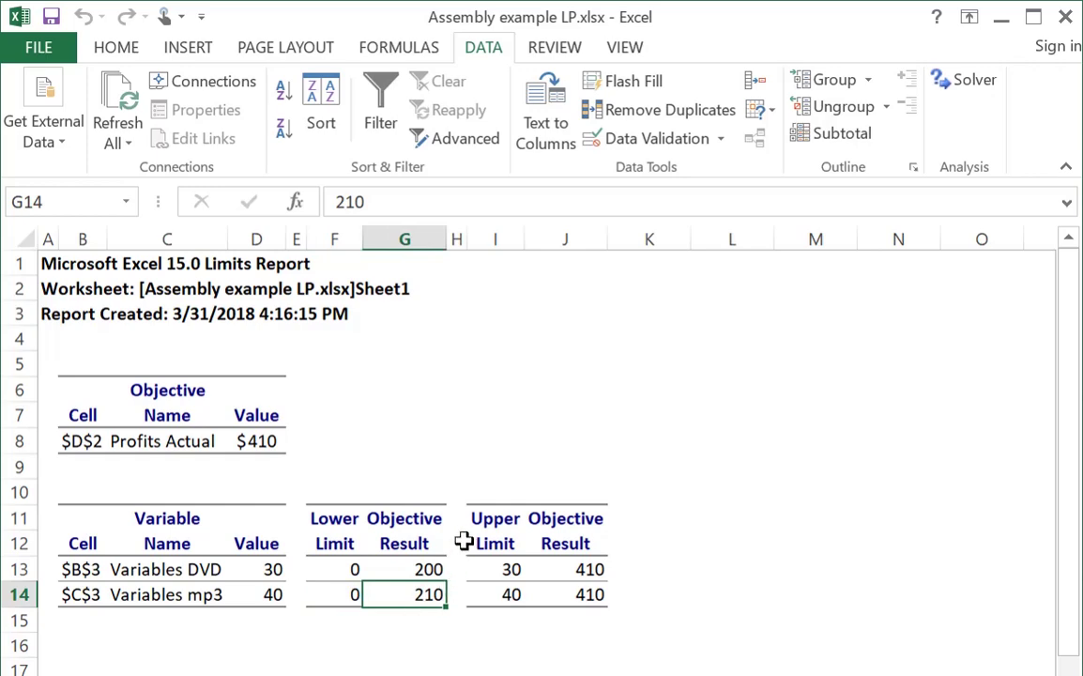
{"action": "left_click_drag", "start_coordinate": [491, 517], "coordinate": [562, 584]}
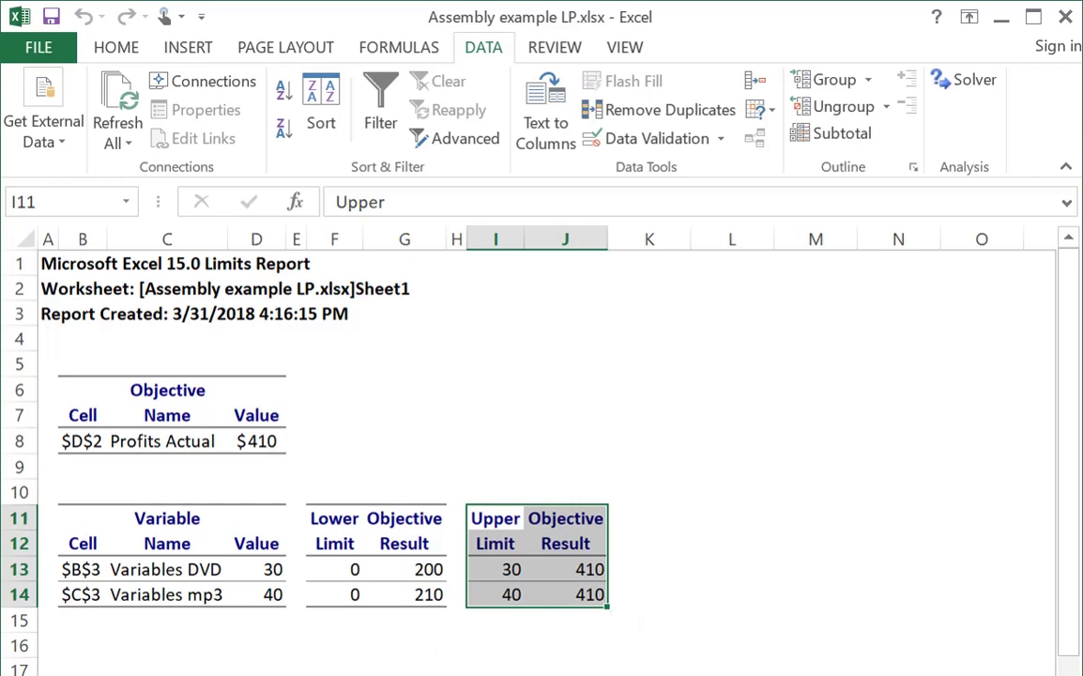
Open the Sensitivity Report and highlight its Variable Cells and Constraints tables
{"action": "key", "text": "ctrl+Page_Up"}
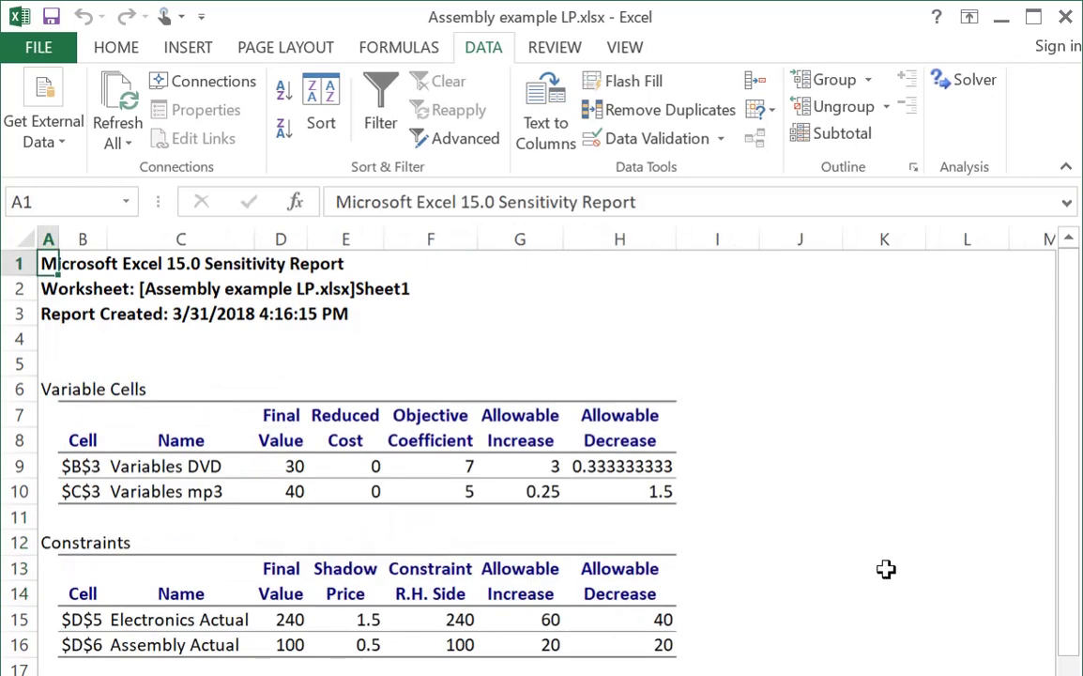
{"action": "scroll", "coordinate": [886, 569], "scroll_direction": "up", "scroll_amount": 1}
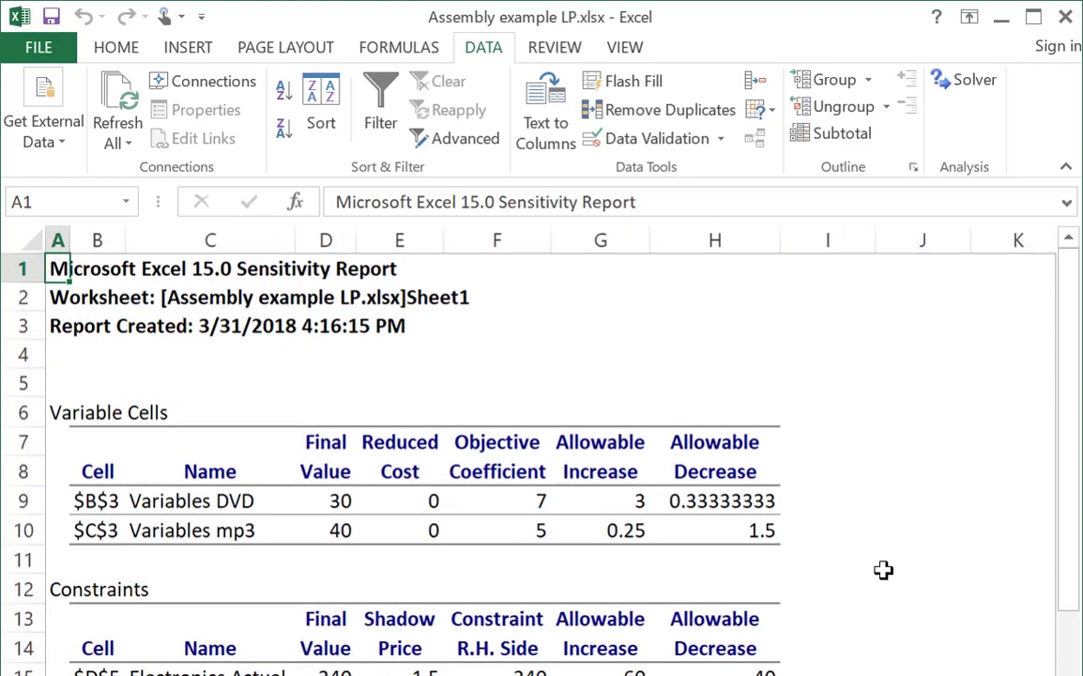
{"action": "scroll", "coordinate": [883, 570], "scroll_direction": "down", "scroll_amount": 1}
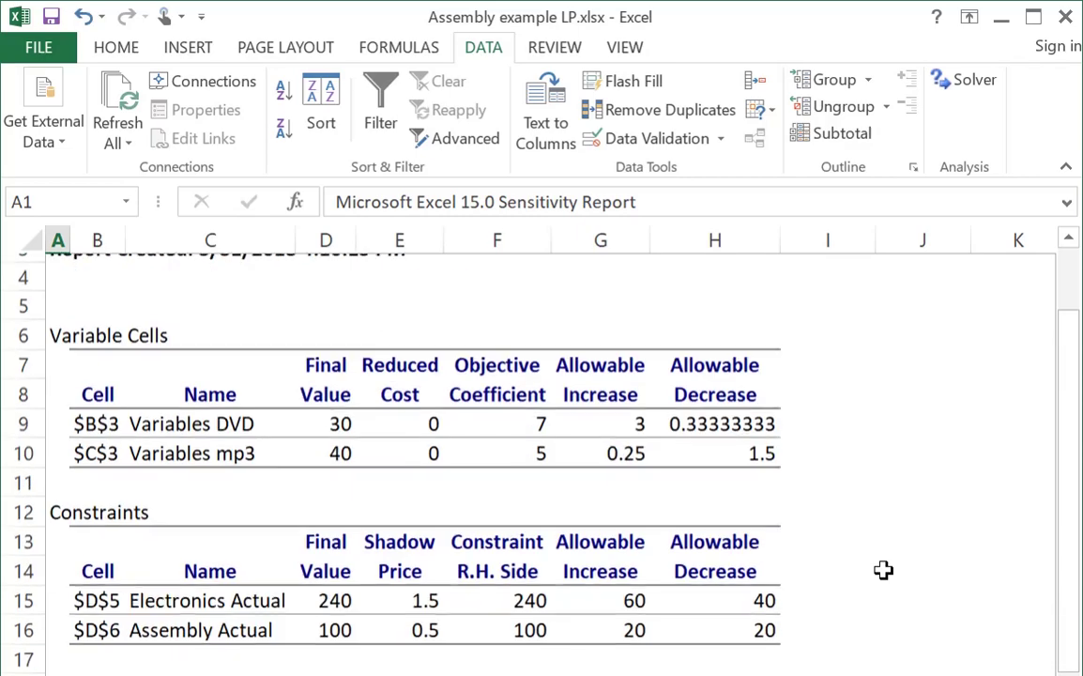
{"action": "mouse_move", "coordinate": [76, 326]}
{"action": "left_mouse_down"}
{"action": "mouse_move", "coordinate": [155, 333]}
{"action": "mouse_move", "coordinate": [510, 420]}
{"action": "mouse_move", "coordinate": [665, 472]}
{"action": "mouse_move", "coordinate": [744, 457]}
{"action": "mouse_move", "coordinate": [755, 442]}
{"action": "mouse_move", "coordinate": [686, 452]}
{"action": "left_mouse_up"}
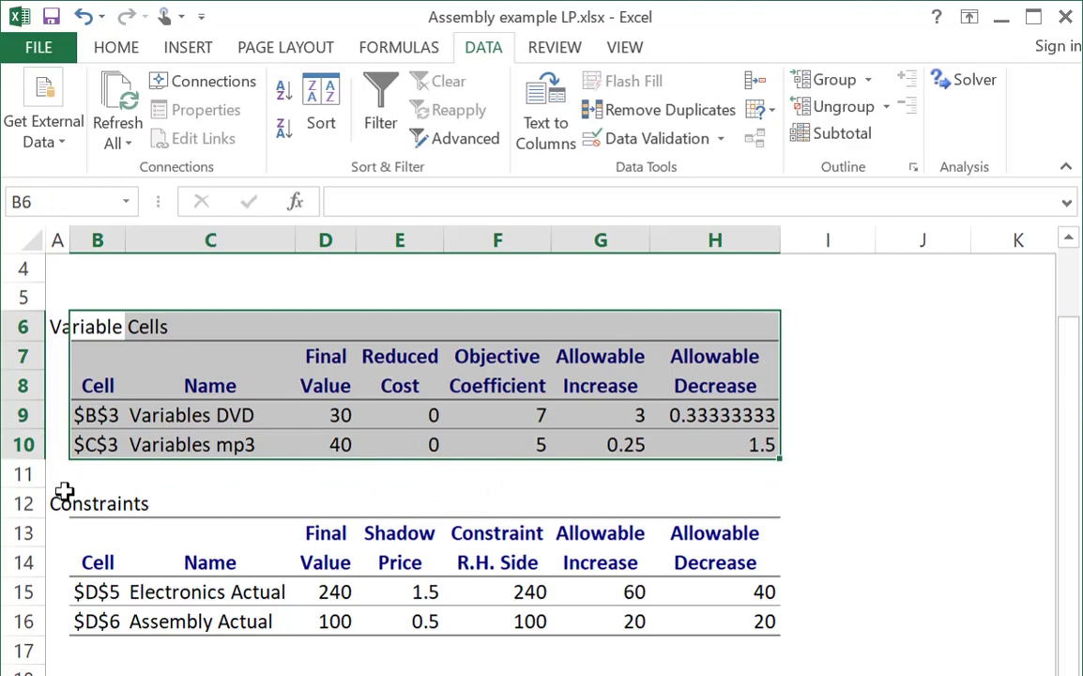
{"action": "left_click_drag", "start_coordinate": [63, 497], "coordinate": [748, 621]}
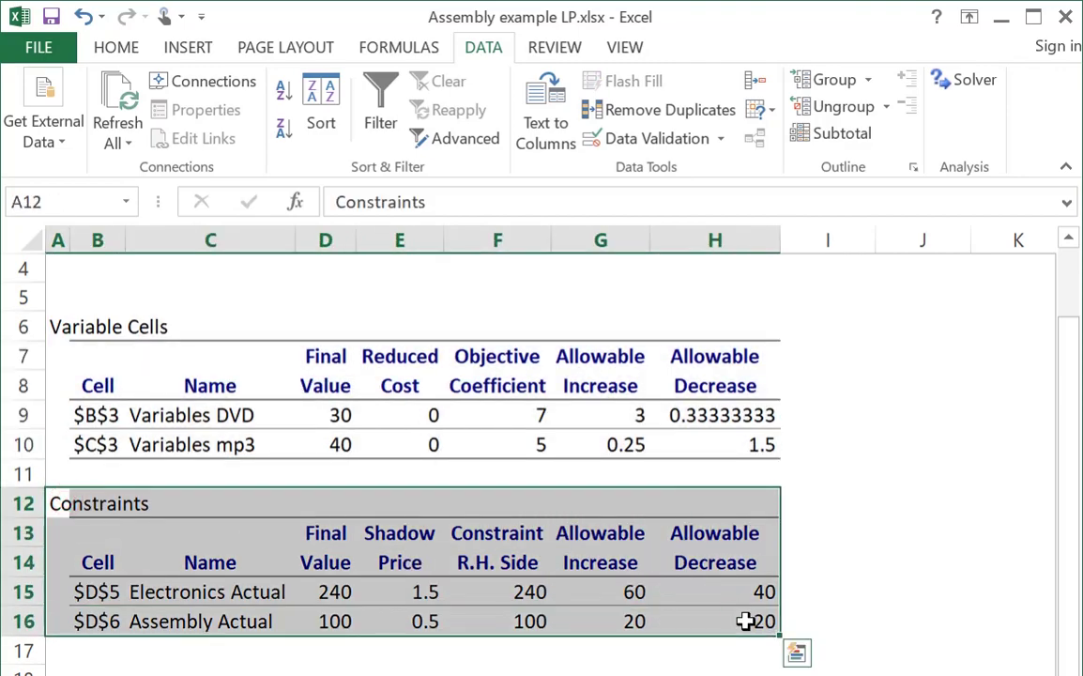
{"action": "left_click", "coordinate": [723, 664]}
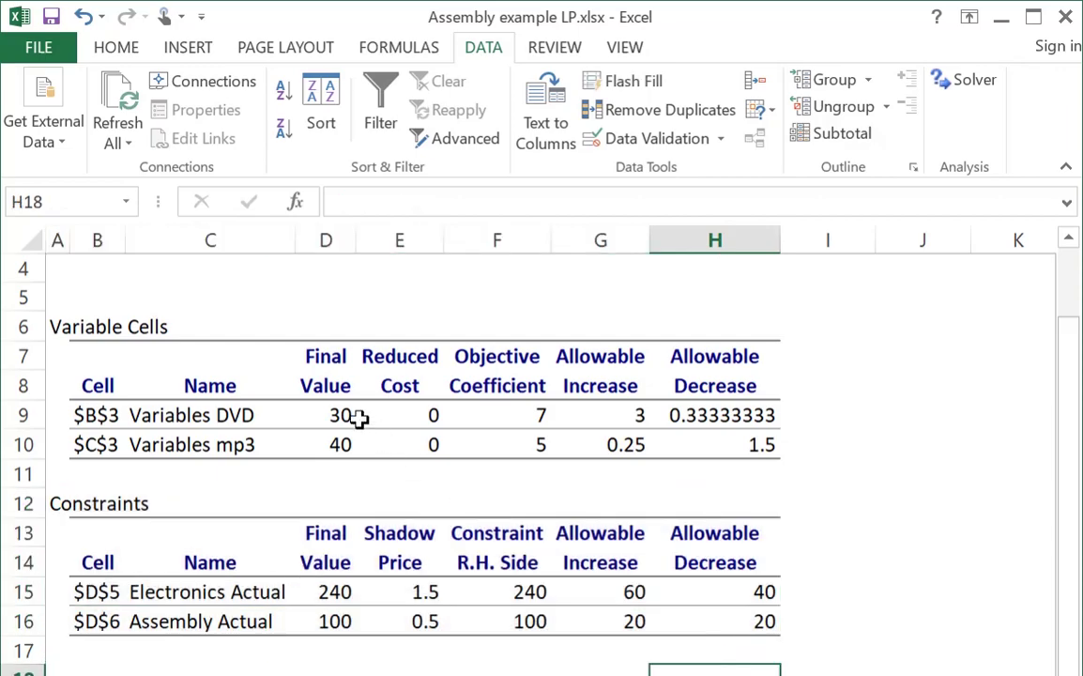
Highlight the final values 30 and 40 and the DVD coefficient 7 with its allowable increase
{"action": "left_click", "coordinate": [330, 407]}
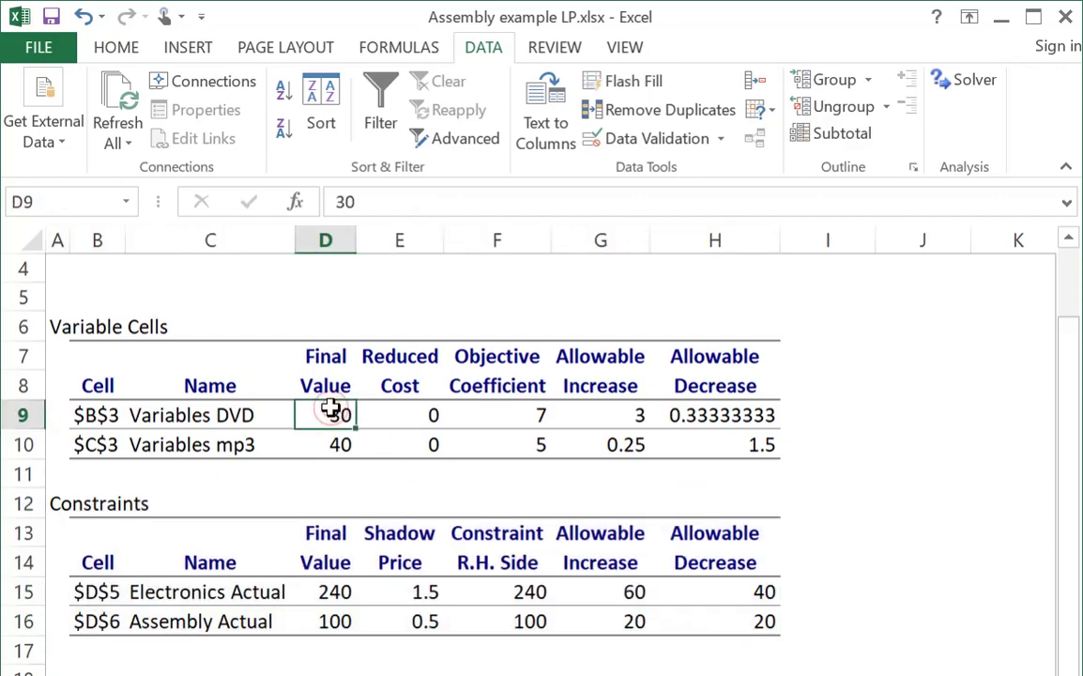
{"action": "left_click_drag", "start_coordinate": [331, 406], "coordinate": [333, 446]}
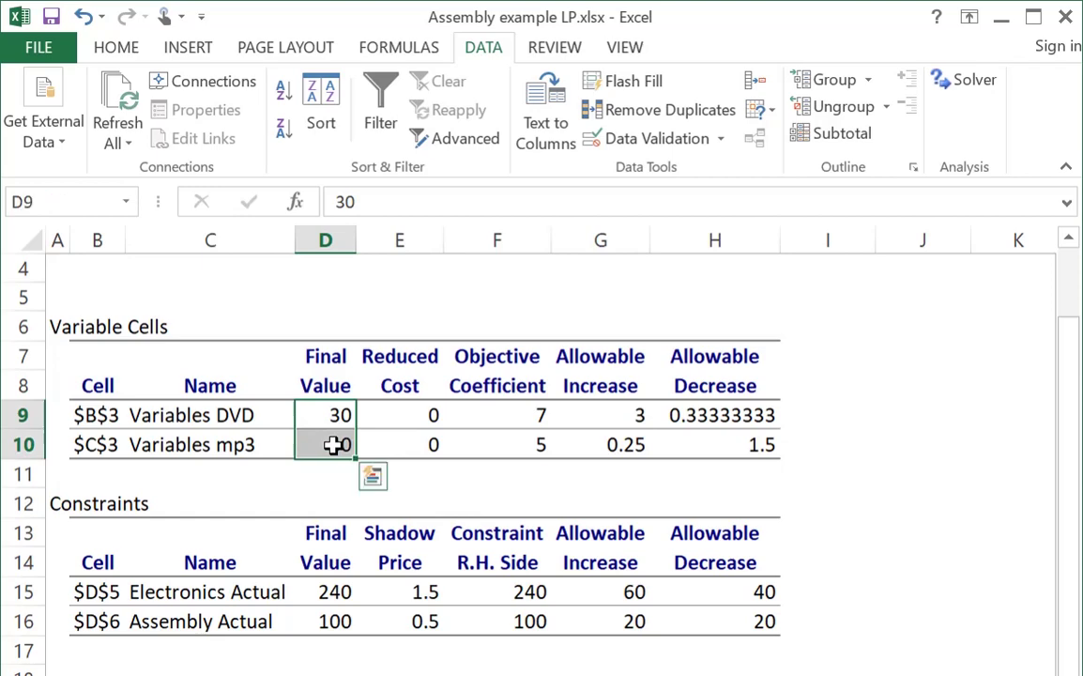
{"action": "left_click", "coordinate": [513, 413]}
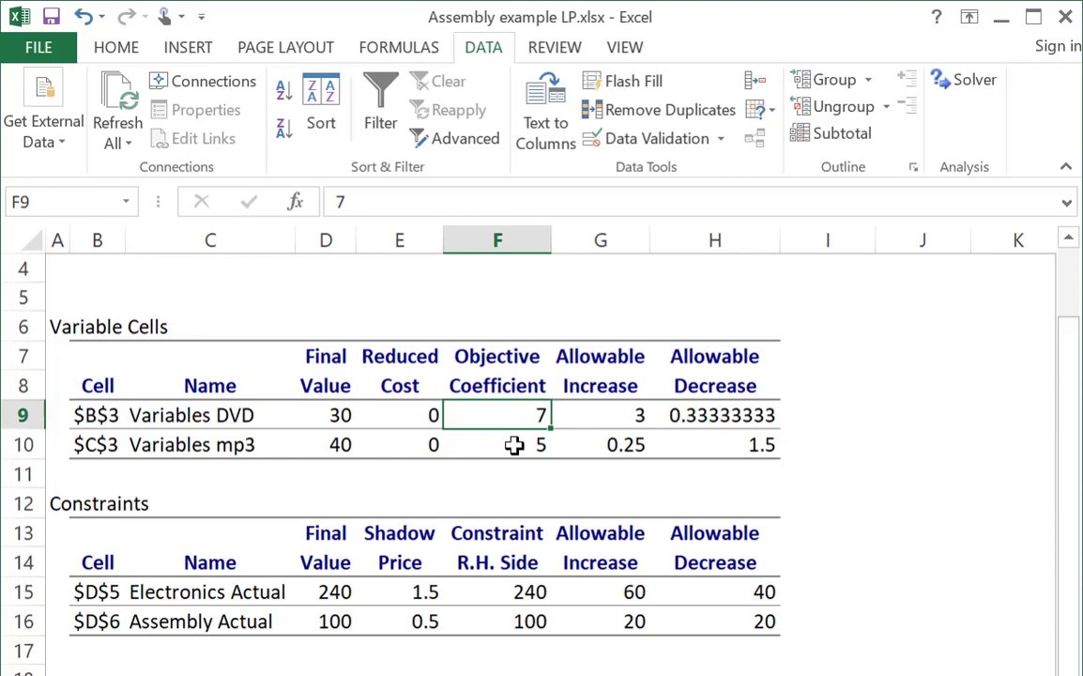
{"action": "left_click", "coordinate": [323, 415]}
{"action": "left_click_drag", "start_coordinate": [323, 420], "coordinate": [322, 441]}
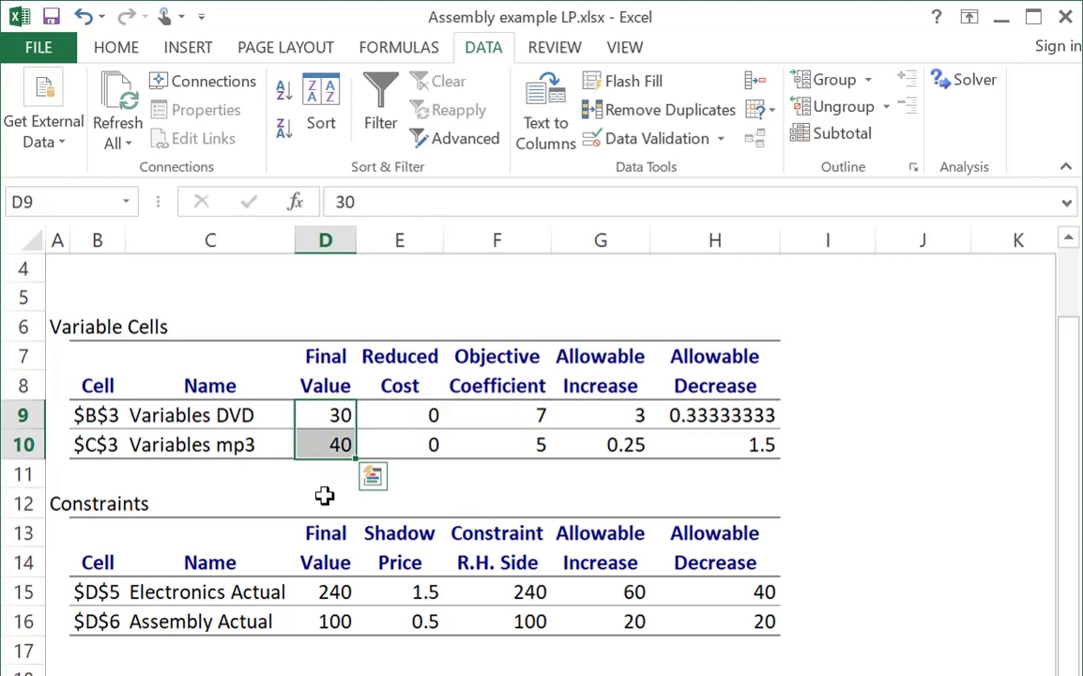
{"action": "left_click", "coordinate": [324, 495]}
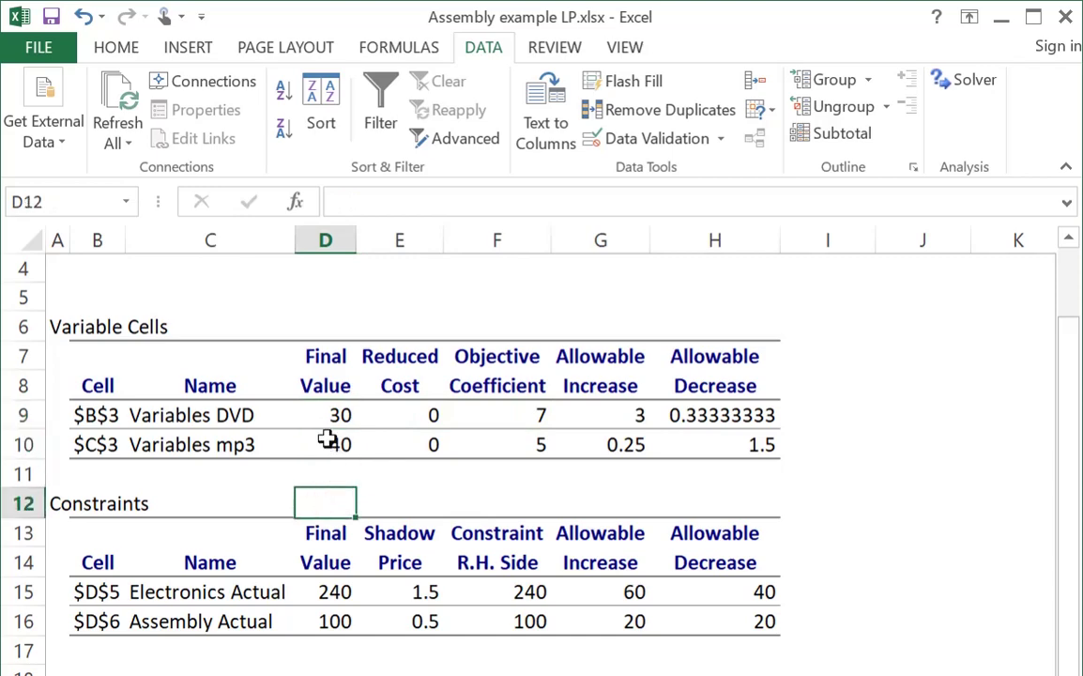
{"action": "left_click_drag", "start_coordinate": [329, 415], "coordinate": [329, 442]}
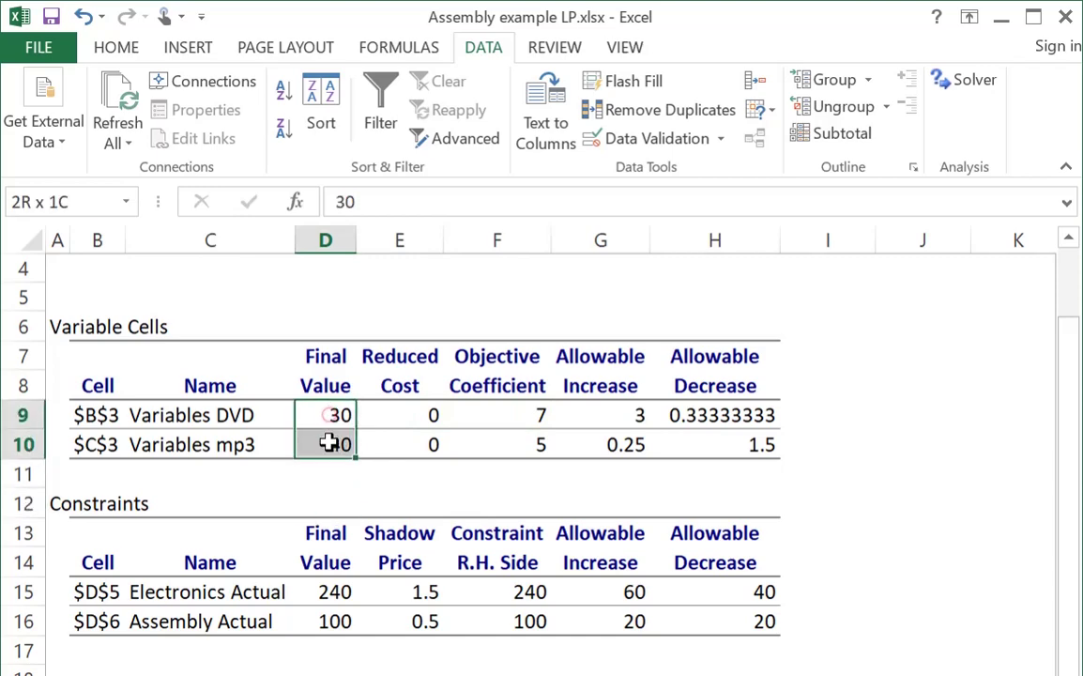
{"action": "left_click", "coordinate": [522, 413]}
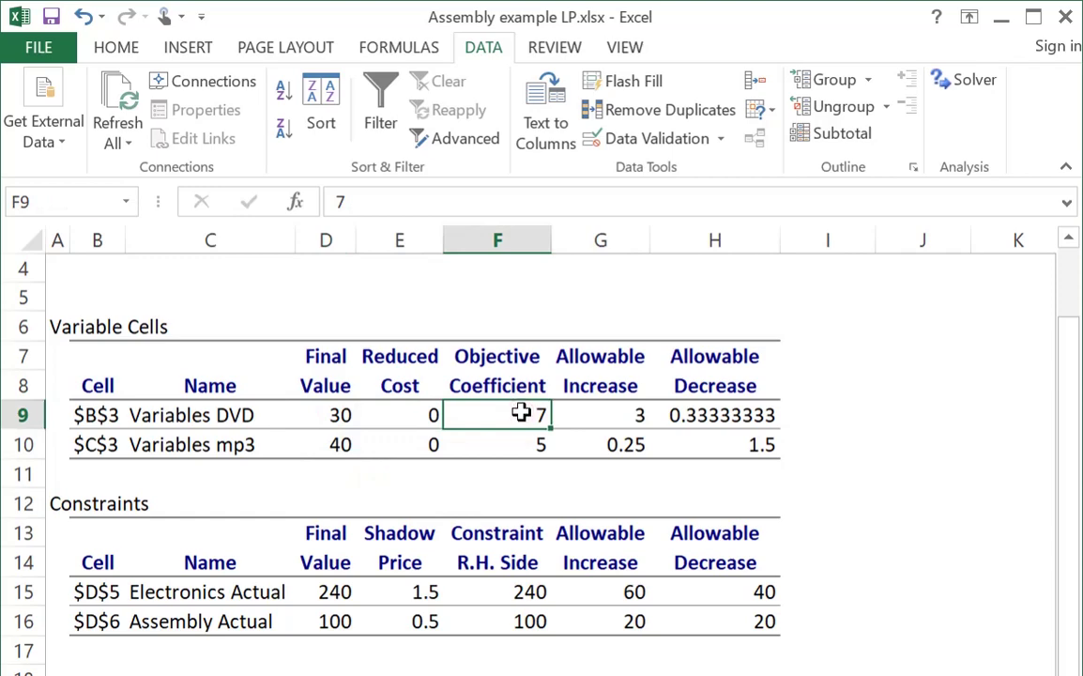
{"action": "left_click_drag", "start_coordinate": [521, 413], "coordinate": [580, 434]}
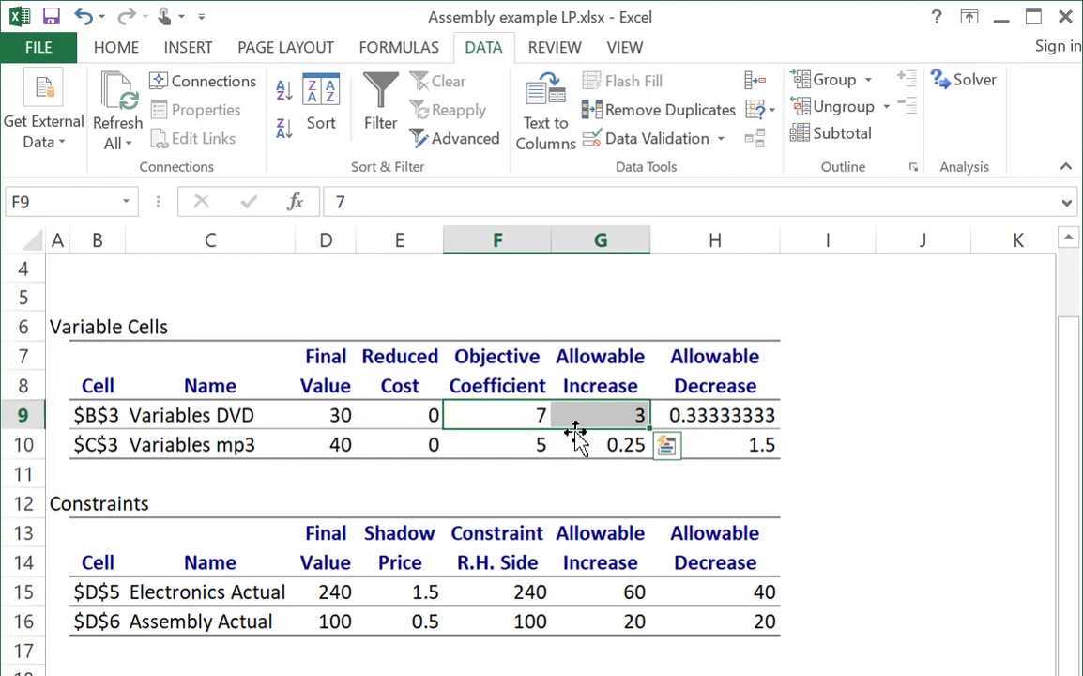
Compare the DVD coefficient 7 and its allowable decrease of 0.33 with the final values
{"action": "left_click_drag", "start_coordinate": [331, 413], "coordinate": [345, 442]}
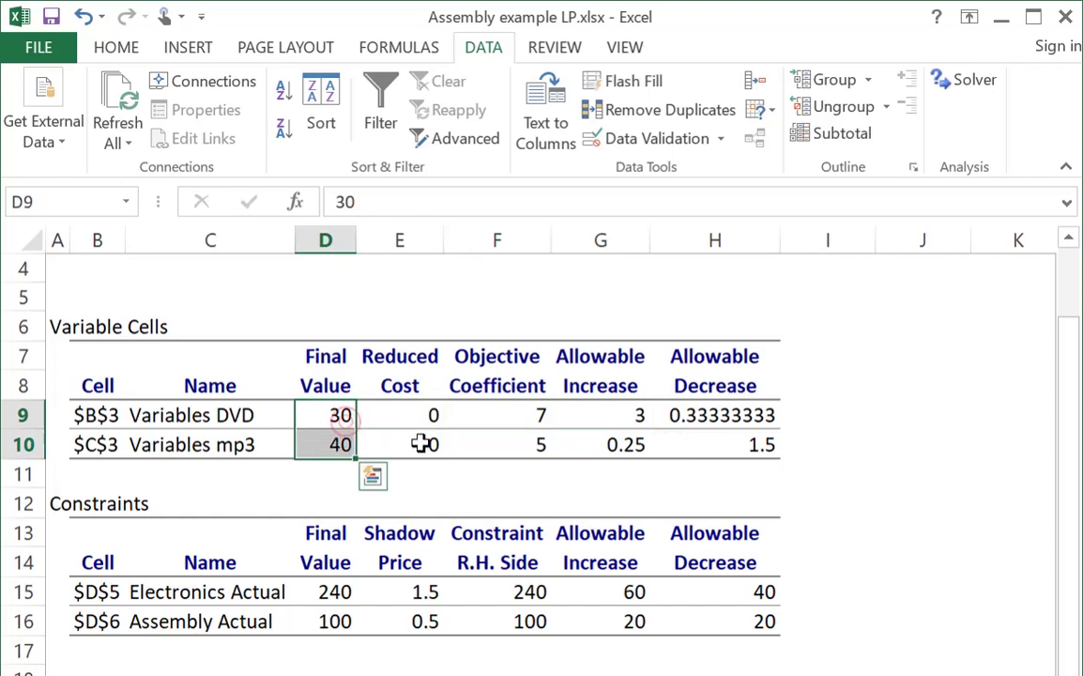
{"action": "left_click", "coordinate": [516, 416]}
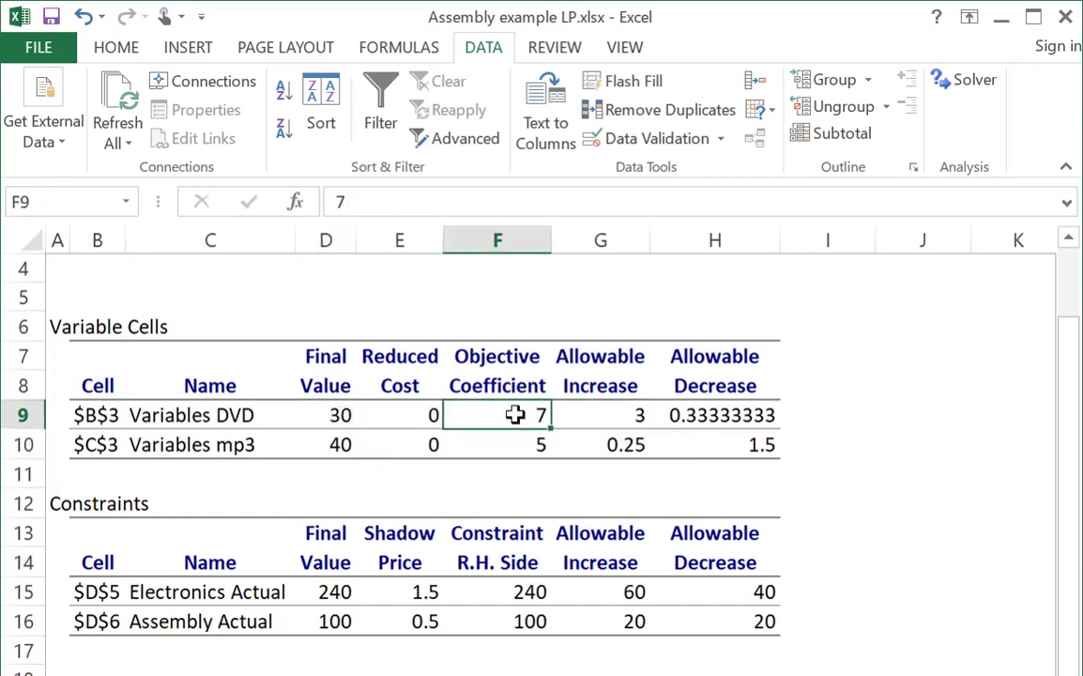
{"action": "left_click", "coordinate": [698, 418]}
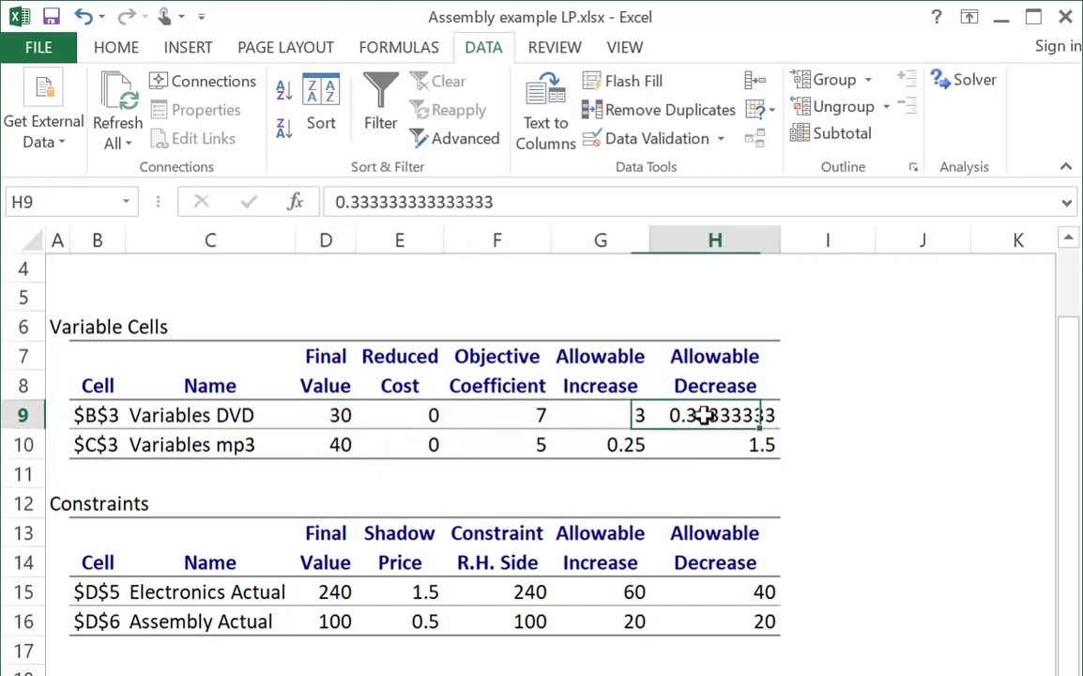
{"action": "left_click", "coordinate": [531, 416]}
{"action": "left_click", "coordinate": [326, 414]}
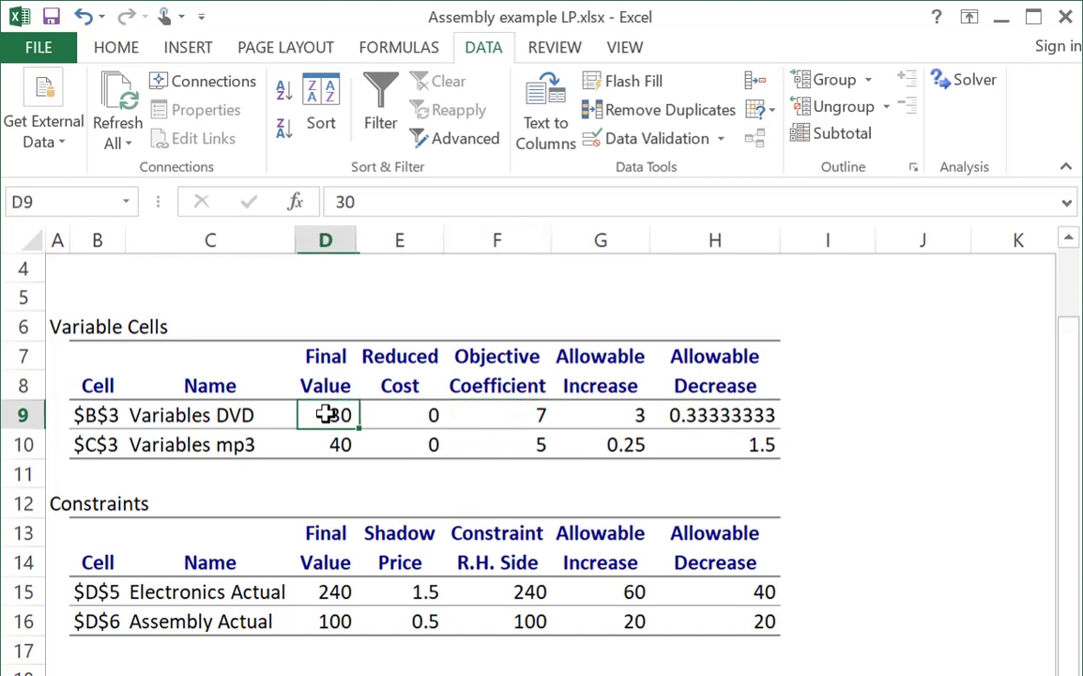
{"action": "left_click_drag", "start_coordinate": [326, 414], "coordinate": [322, 450]}
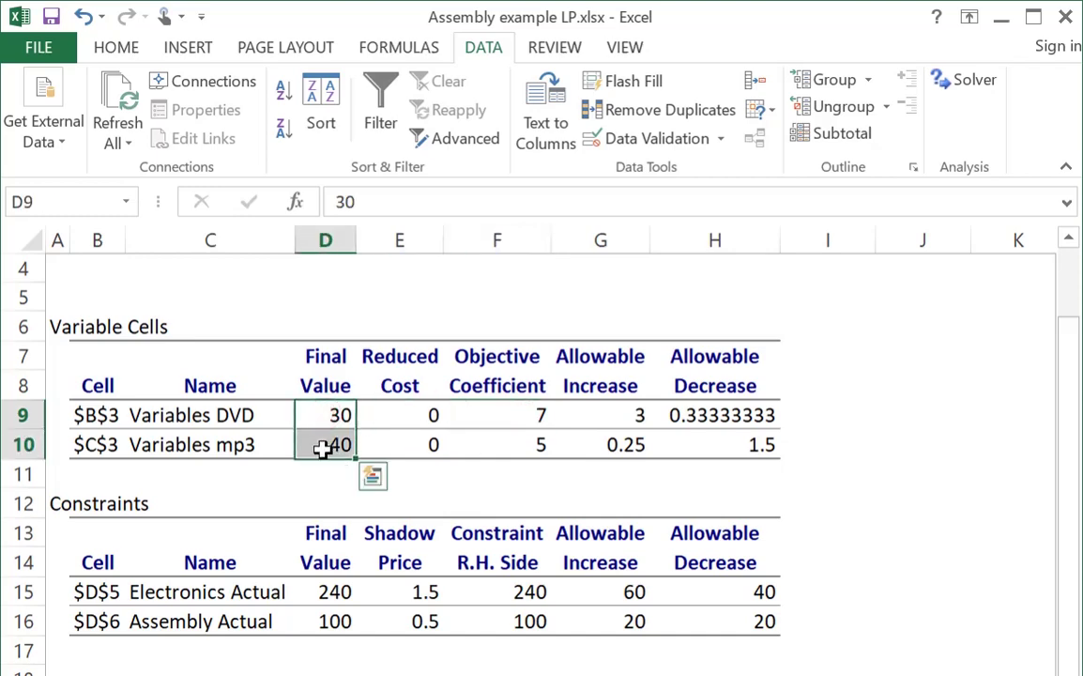
{"action": "left_click", "coordinate": [699, 416]}
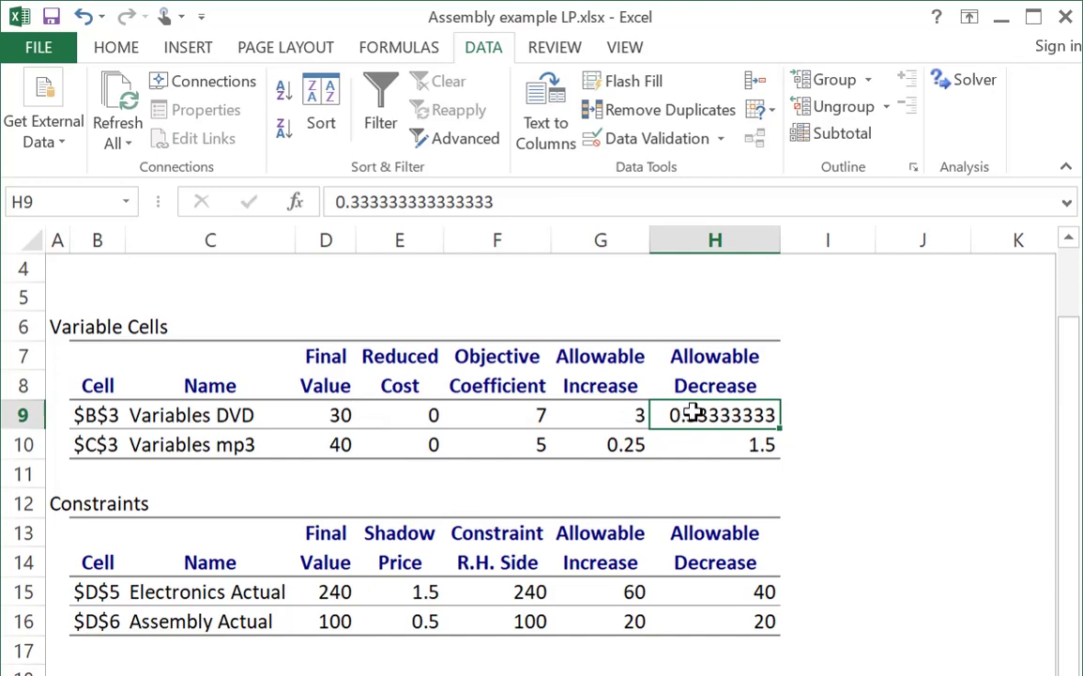
{"action": "left_click_drag", "start_coordinate": [335, 410], "coordinate": [322, 441]}
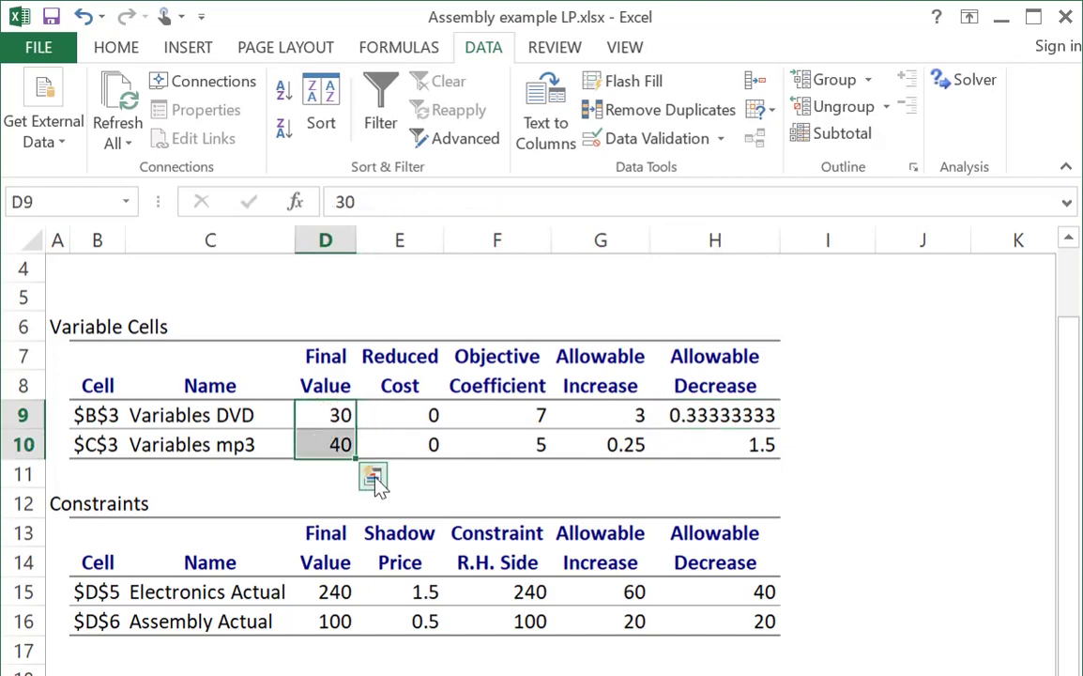
{"action": "left_click", "coordinate": [527, 472]}
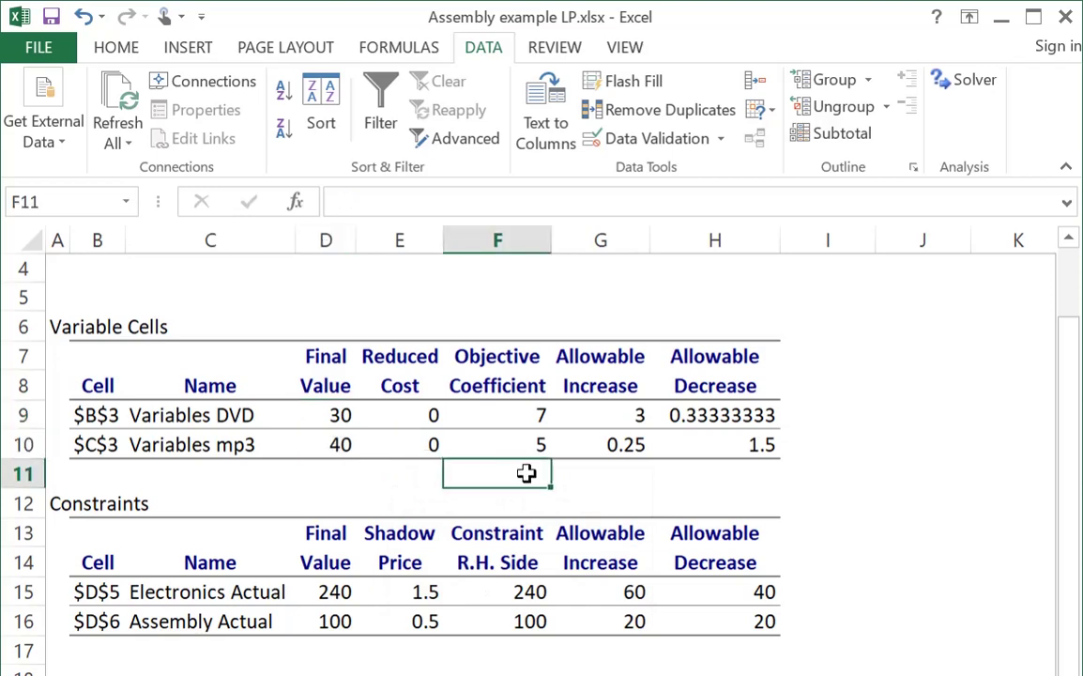
{"action": "left_click", "coordinate": [521, 444]}
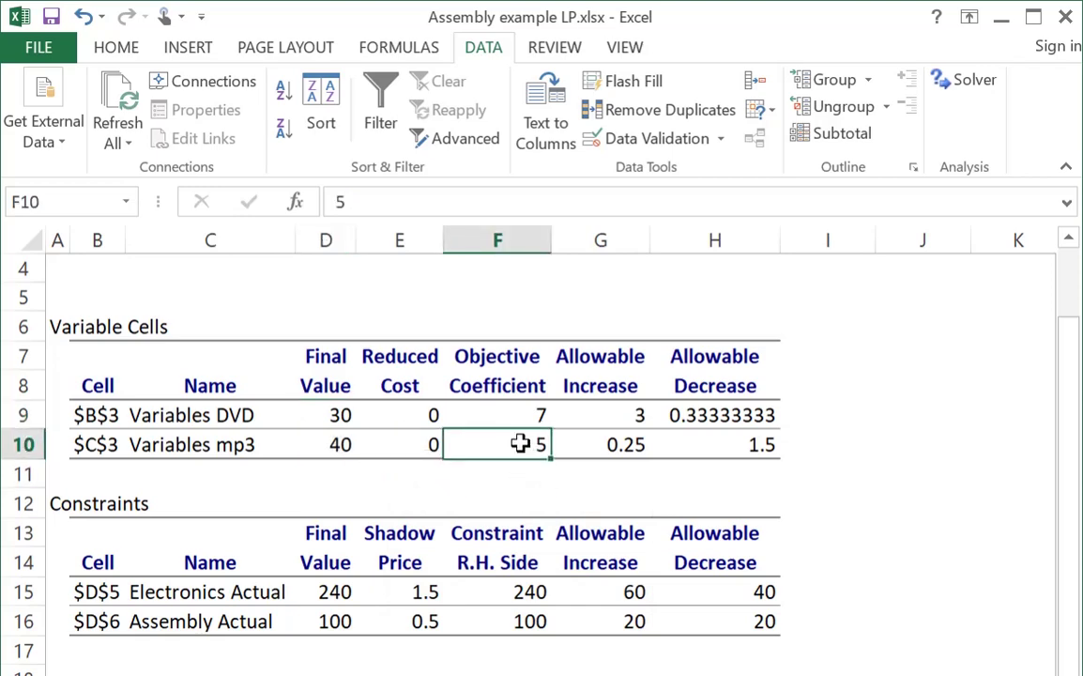
{"action": "left_click", "coordinate": [627, 447]}
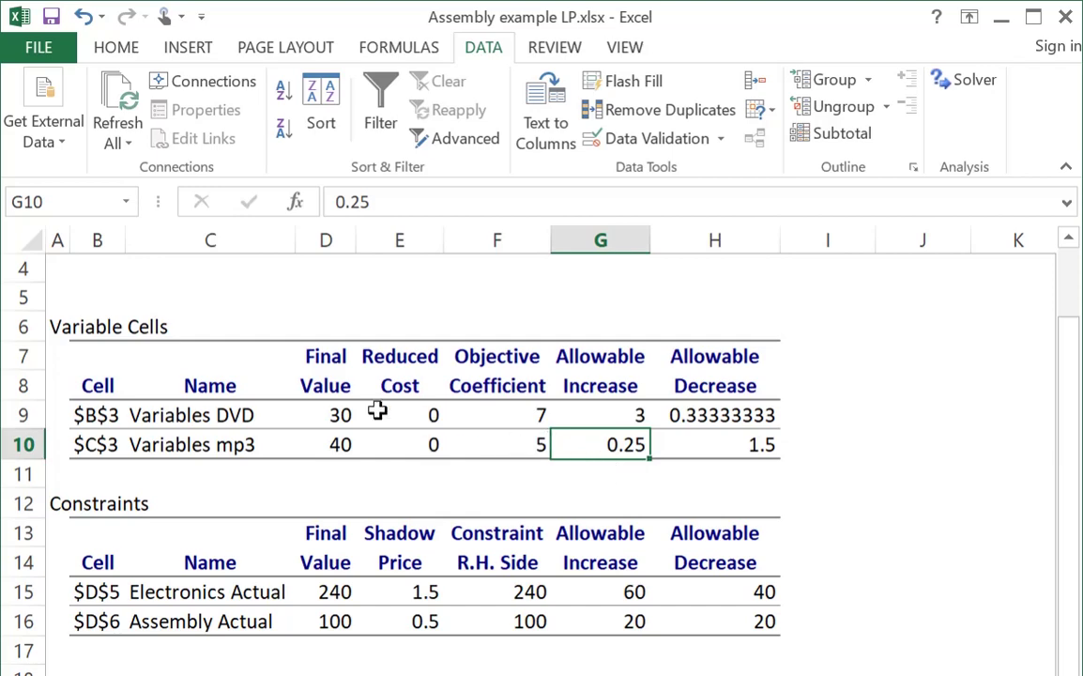
{"action": "left_click_drag", "start_coordinate": [322, 413], "coordinate": [324, 443]}
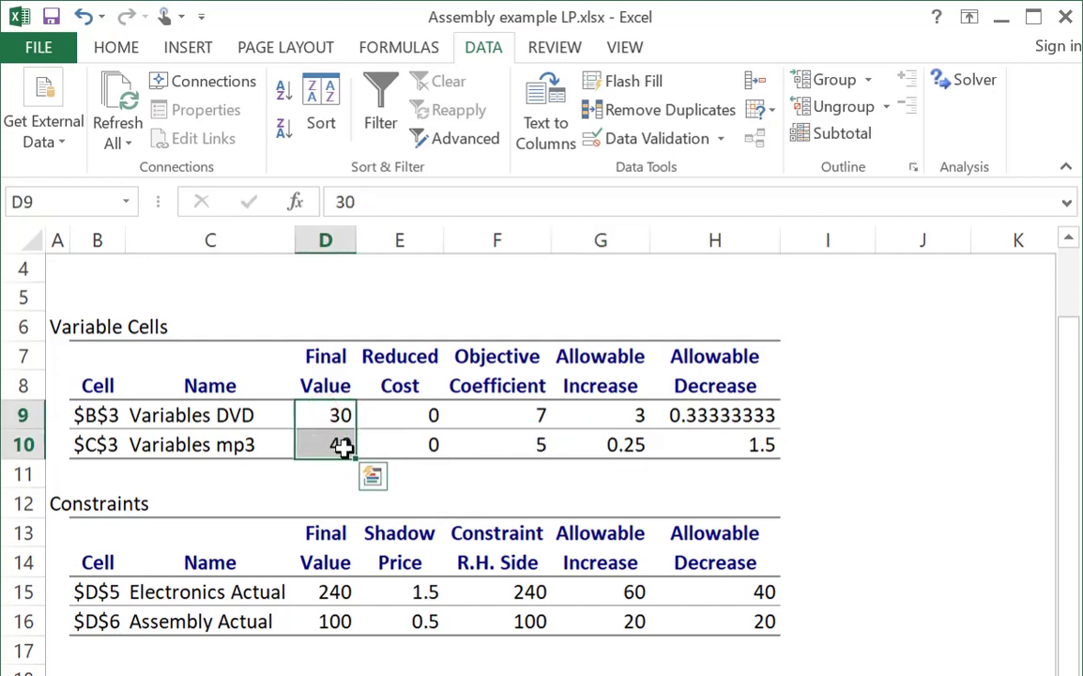
{"action": "left_click", "coordinate": [438, 464]}
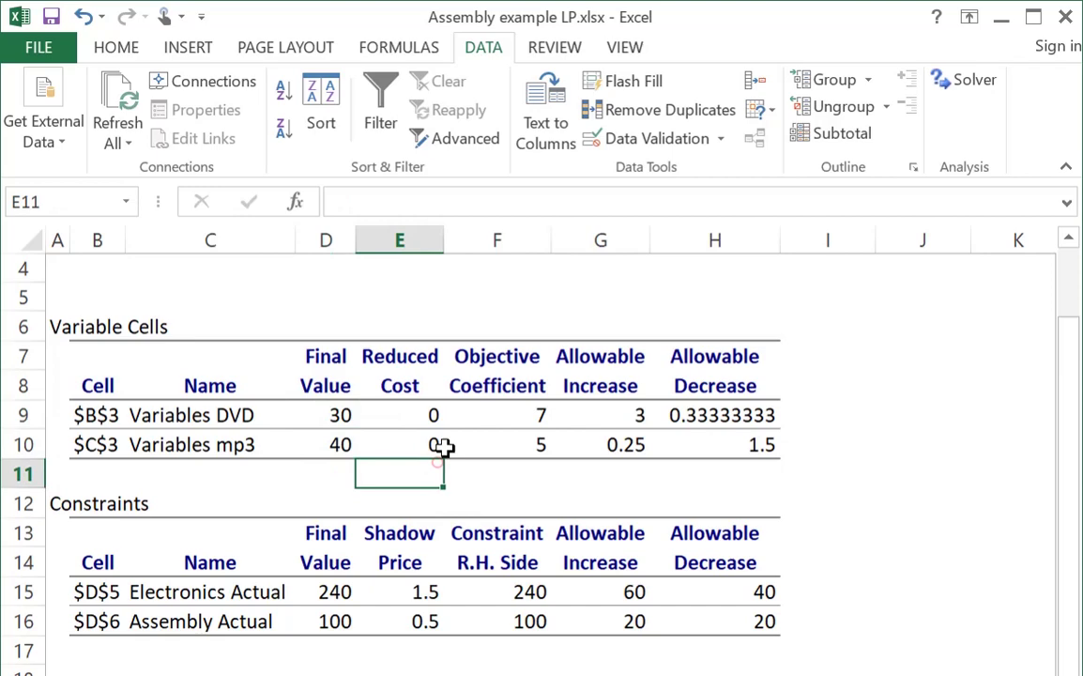
{"action": "left_click", "coordinate": [732, 445]}
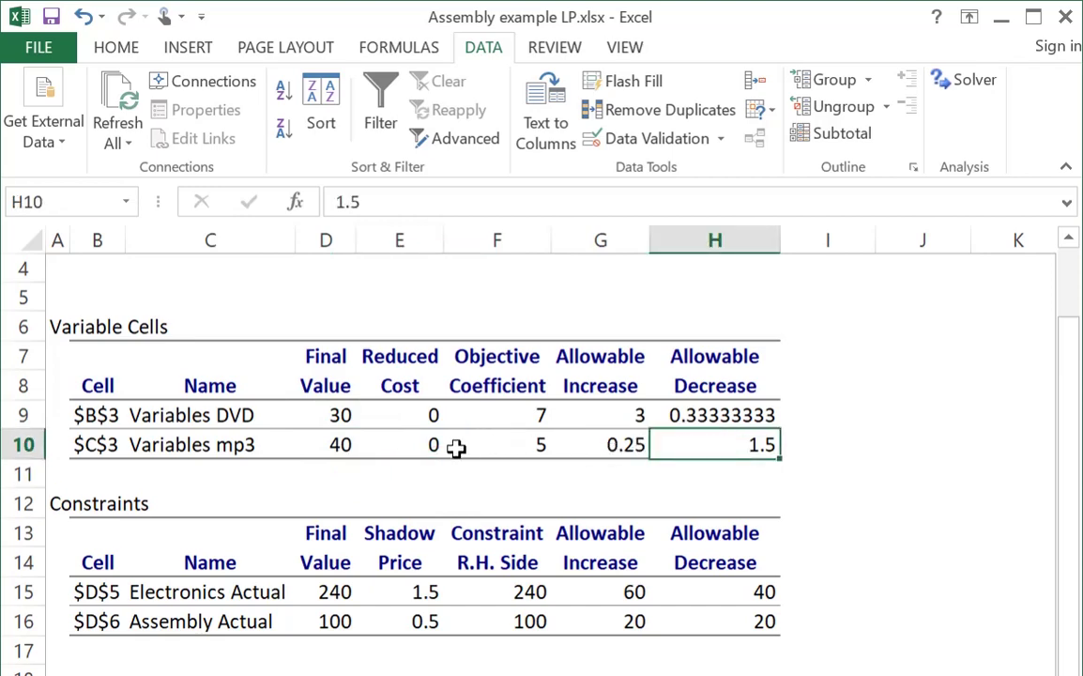
{"action": "left_click", "coordinate": [522, 446]}
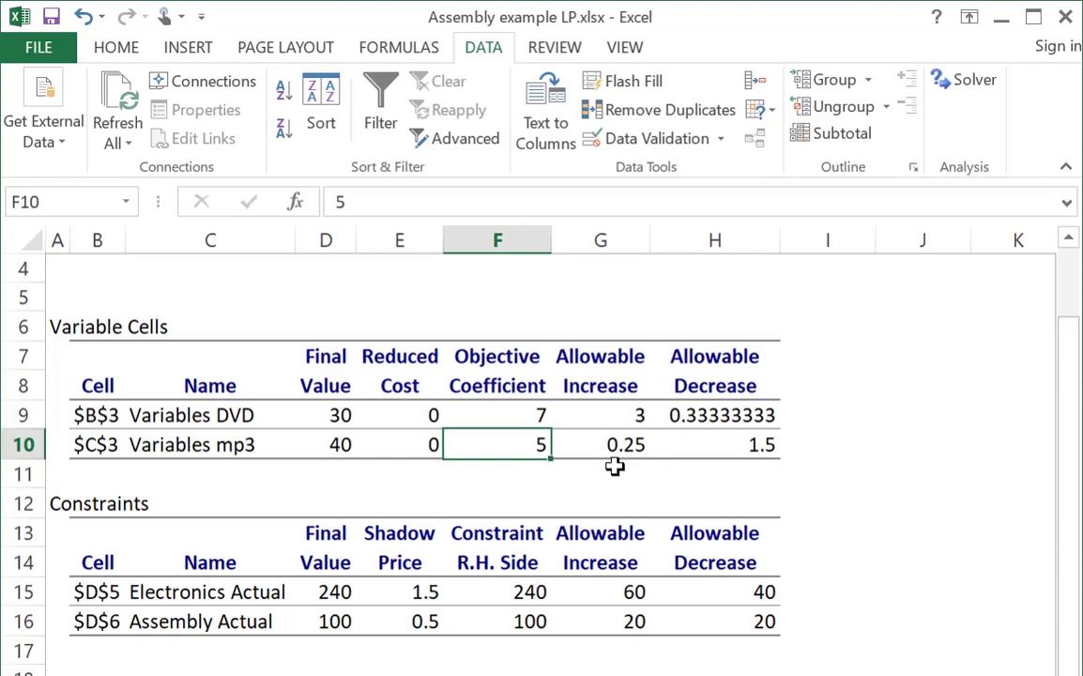
{"action": "left_click", "coordinate": [705, 444]}
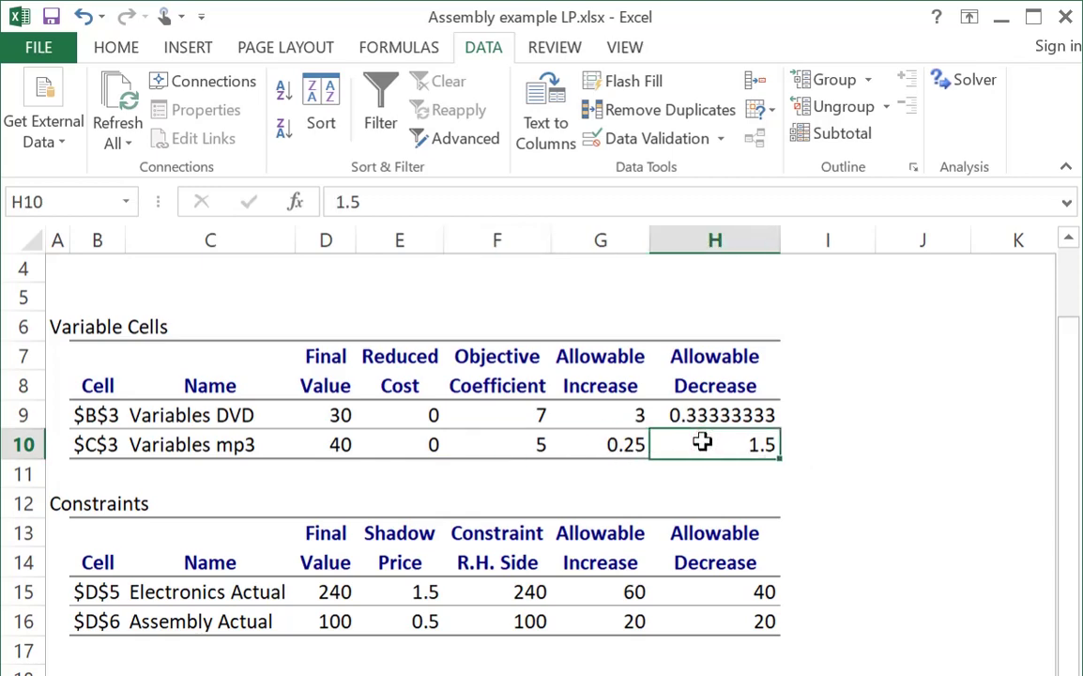
{"action": "left_click", "coordinate": [317, 418]}
{"action": "left_click_drag", "start_coordinate": [316, 418], "coordinate": [327, 447]}
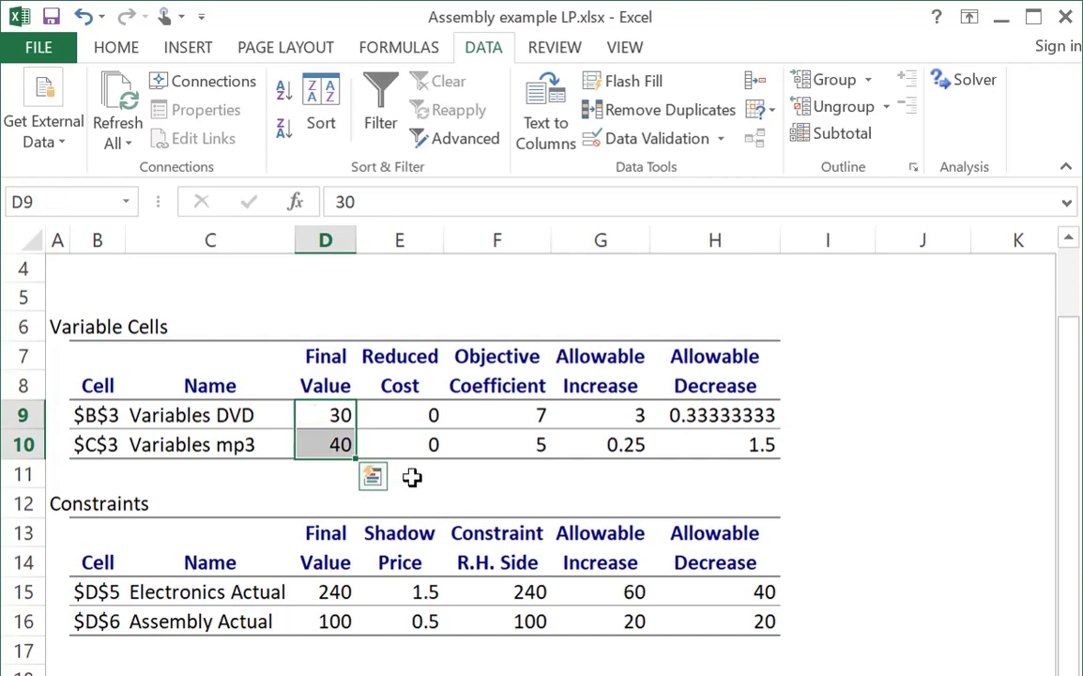
{"action": "left_click", "coordinate": [413, 477]}
{"action": "left_click", "coordinate": [414, 478]}
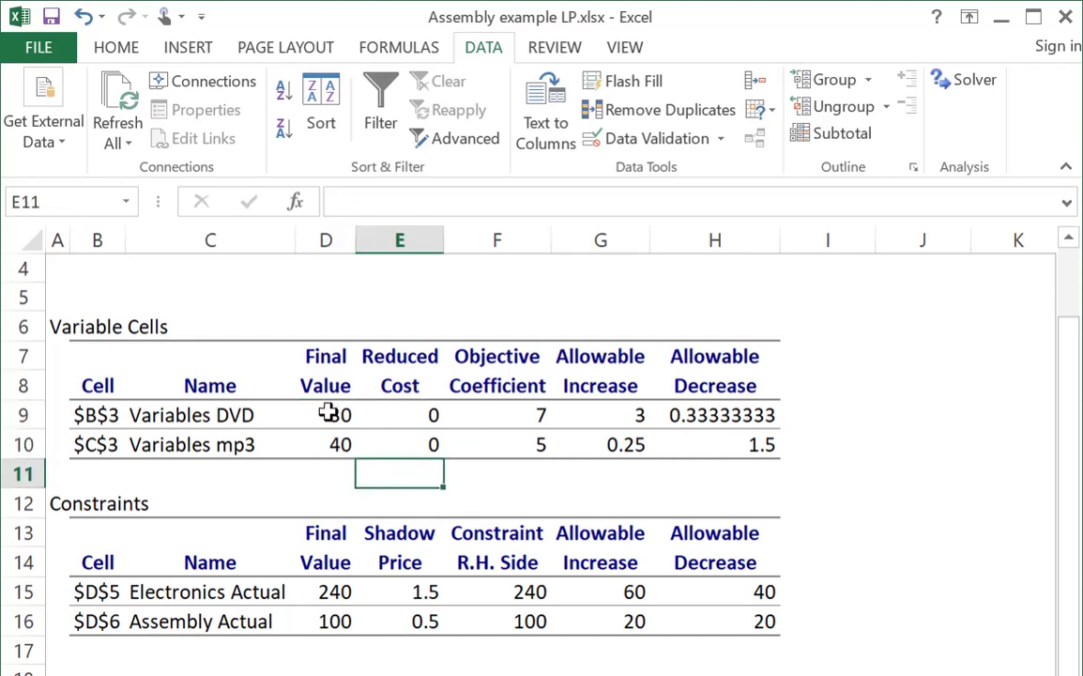
{"action": "left_click_drag", "start_coordinate": [324, 415], "coordinate": [331, 435]}
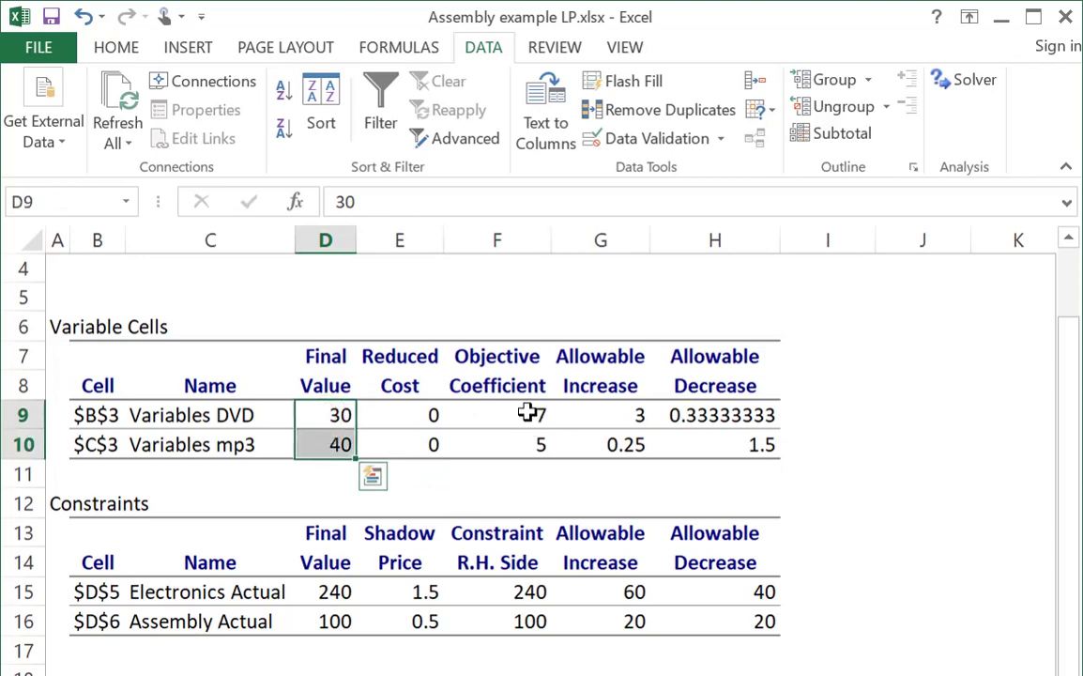
{"action": "left_click_drag", "start_coordinate": [527, 413], "coordinate": [523, 432]}
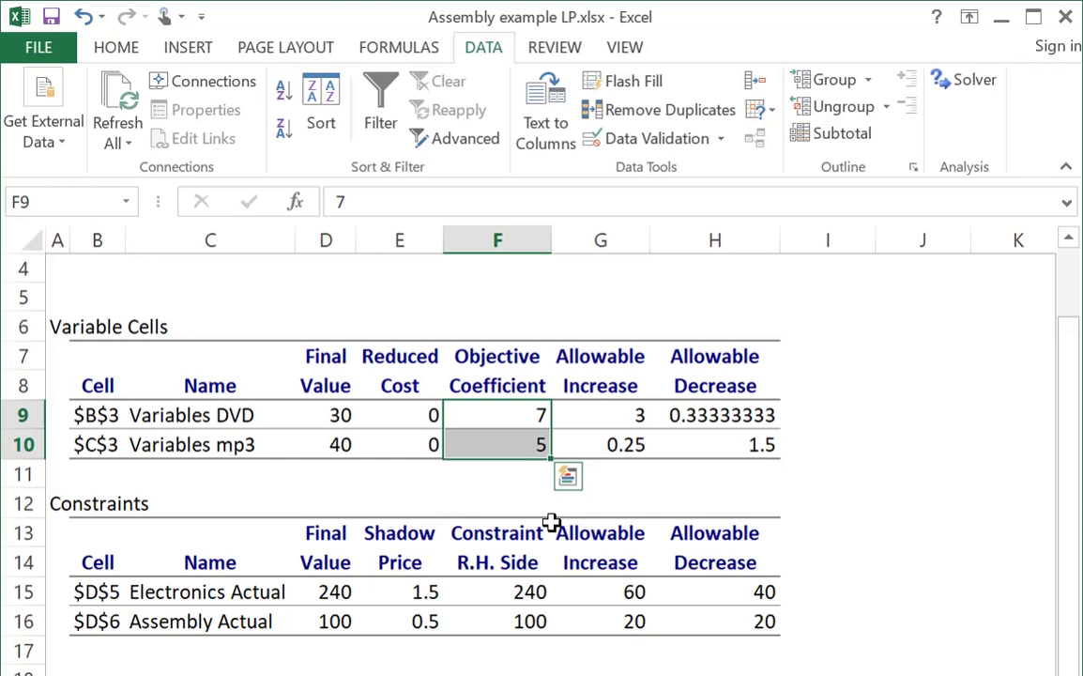
{"action": "left_click_drag", "start_coordinate": [597, 415], "coordinate": [669, 422]}
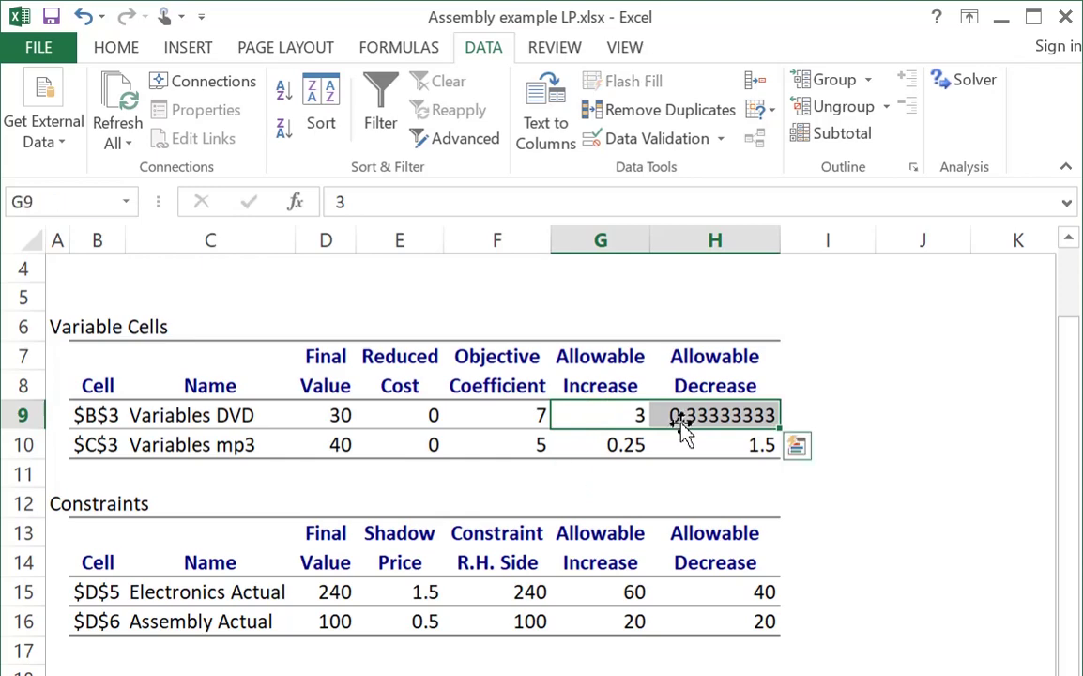
{"action": "left_click", "coordinate": [505, 419]}
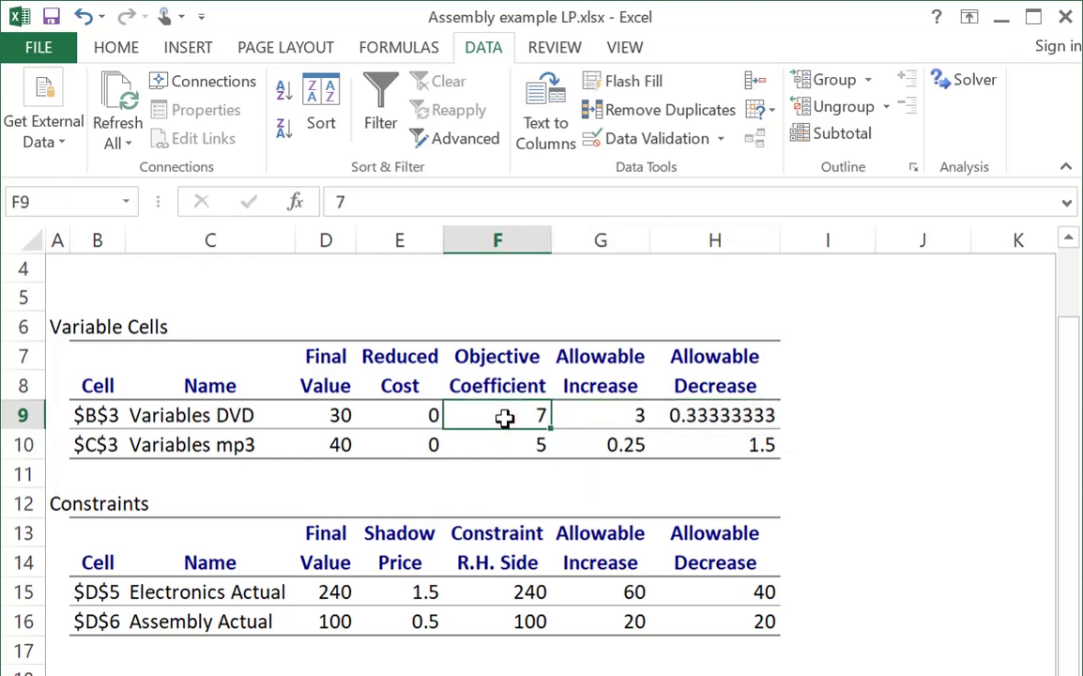
{"action": "left_click_drag", "start_coordinate": [504, 417], "coordinate": [501, 435]}
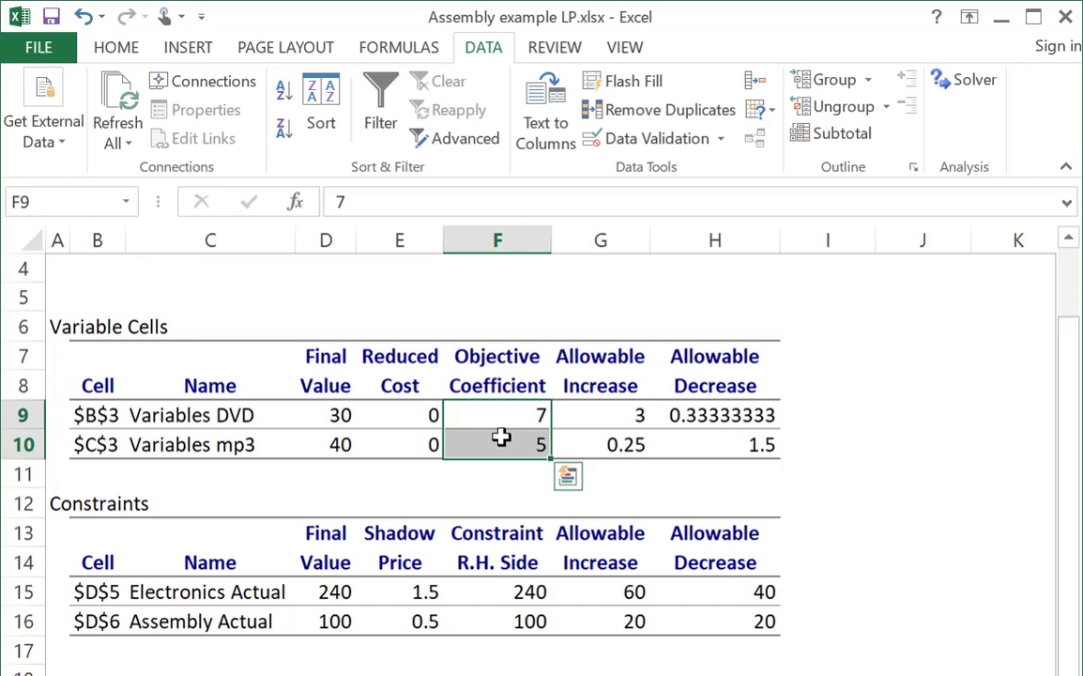
{"action": "left_click", "coordinate": [496, 482]}
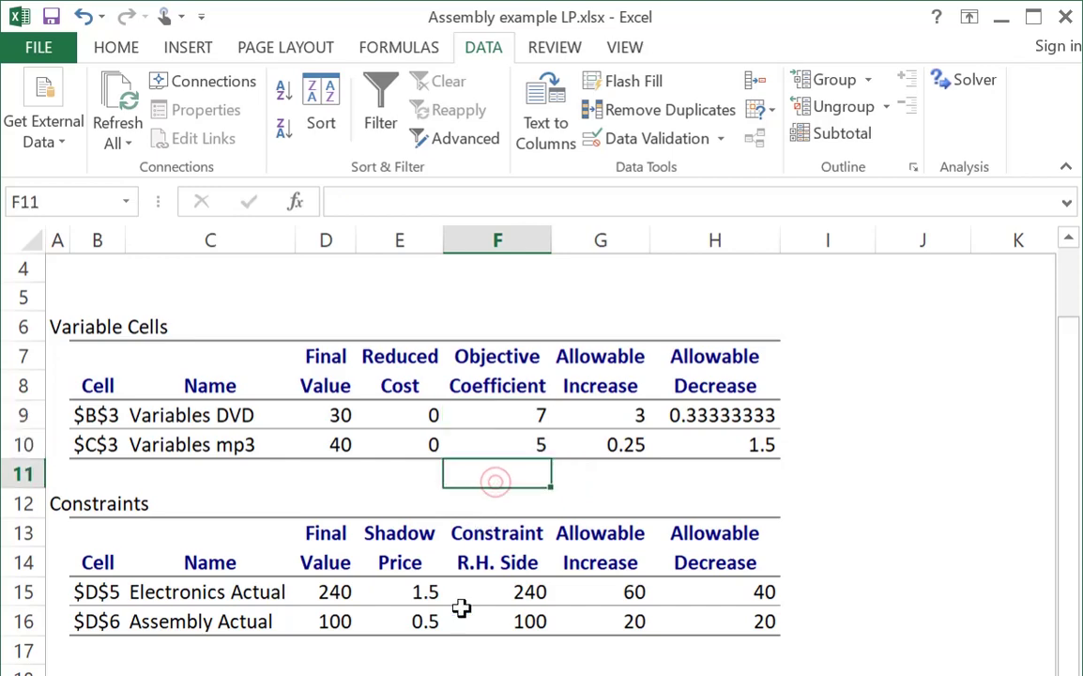
{"action": "left_click", "coordinate": [397, 666]}
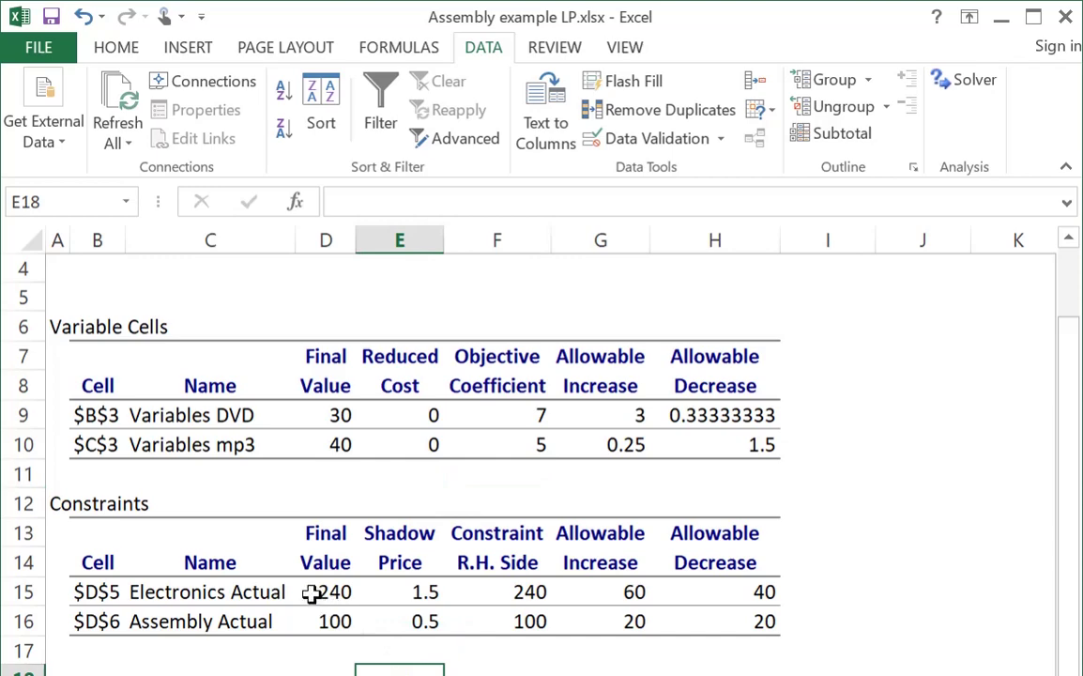
{"action": "left_click_drag", "start_coordinate": [314, 594], "coordinate": [315, 616]}
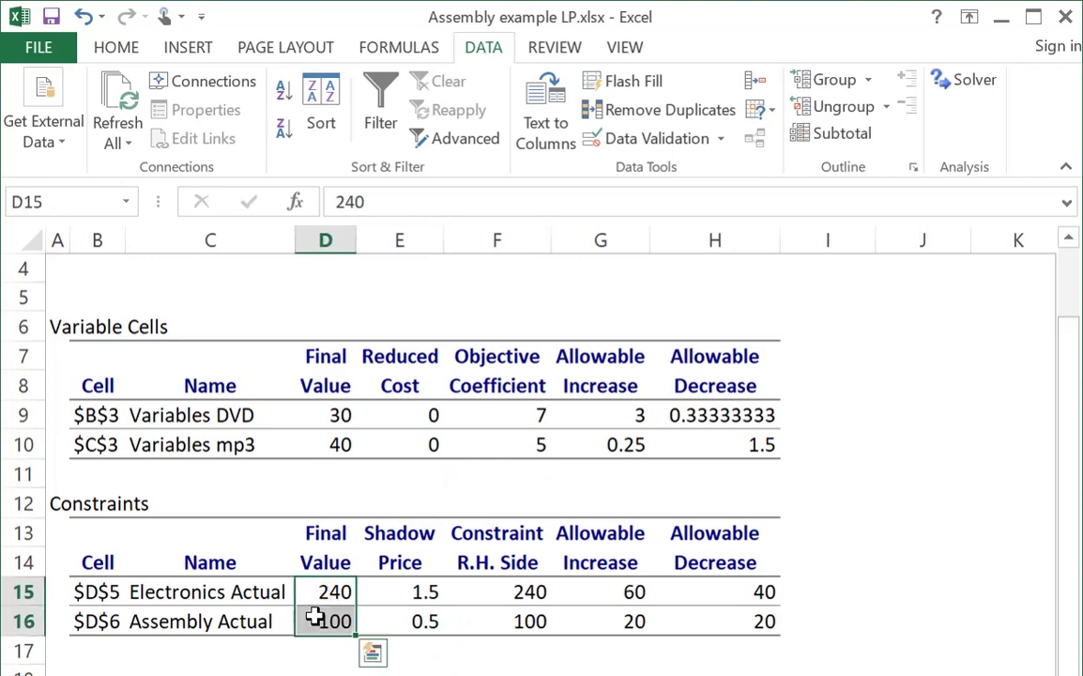
{"action": "left_click", "coordinate": [515, 595]}
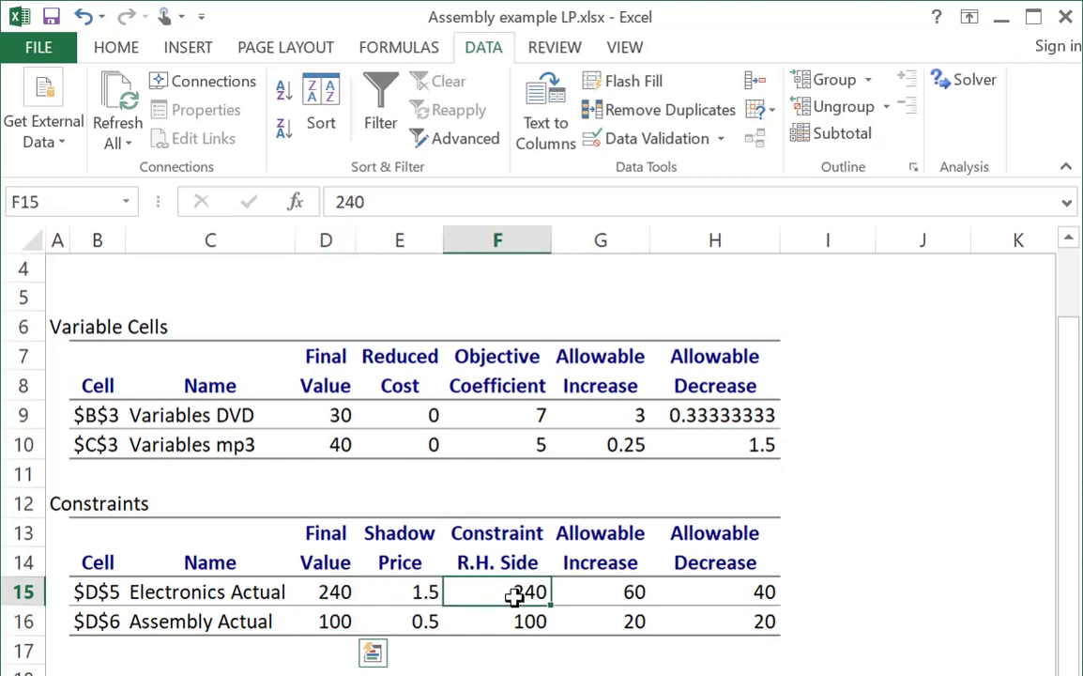
{"action": "left_click_drag", "start_coordinate": [514, 596], "coordinate": [507, 627]}
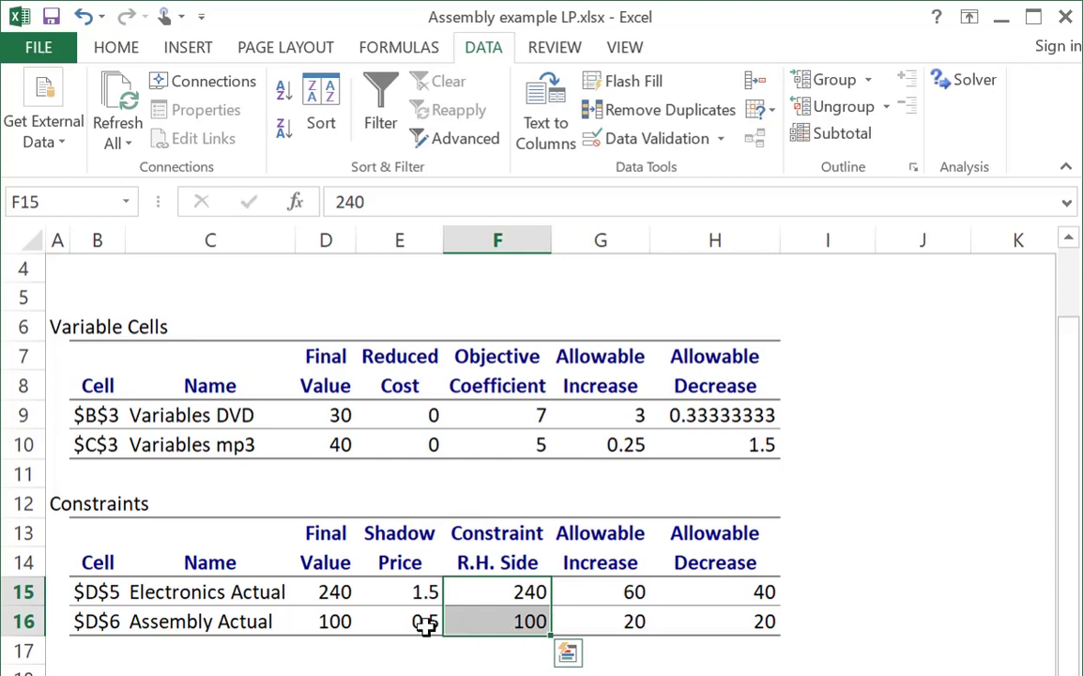
{"action": "left_click", "coordinate": [521, 591]}
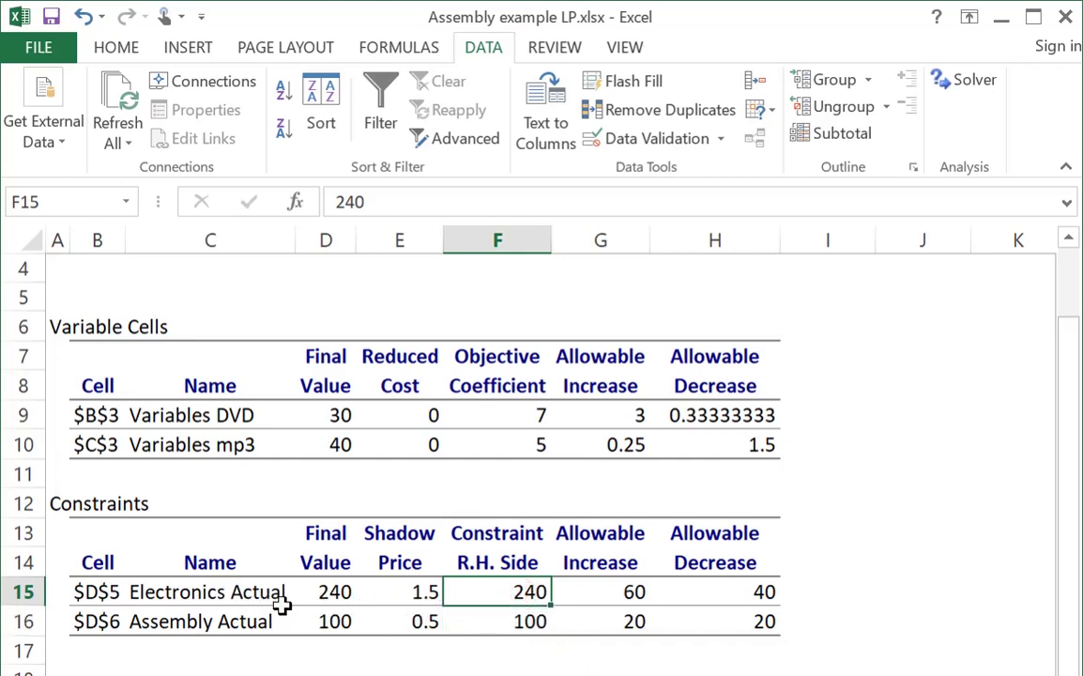
{"action": "left_click", "coordinate": [411, 592]}
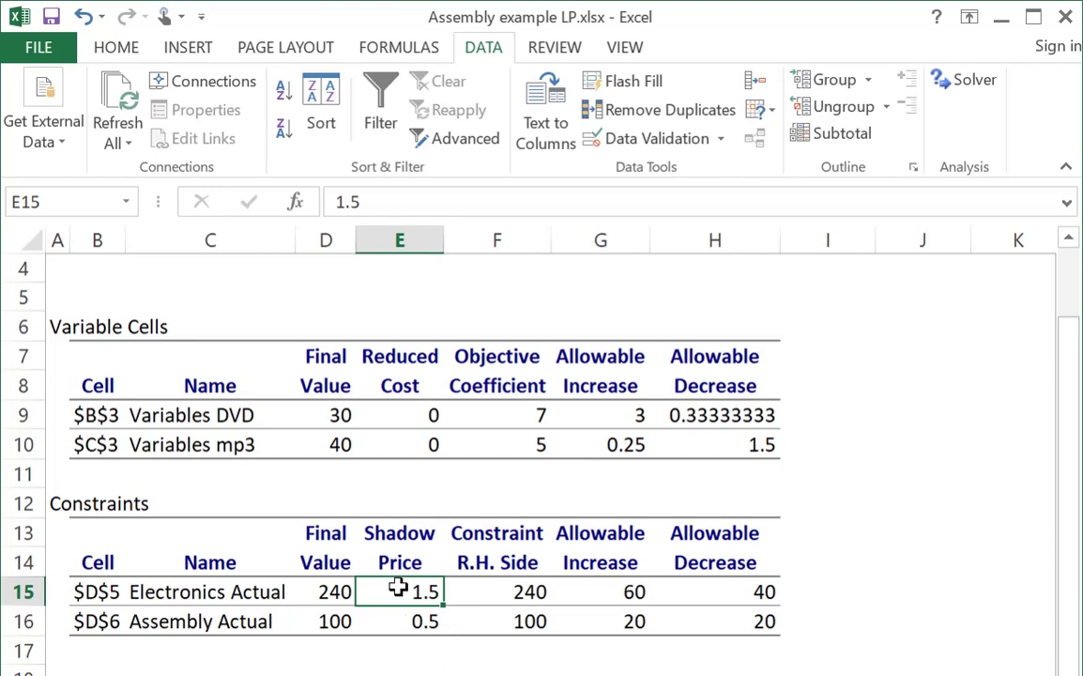
Compare the Electronics constraint's 240 limit, 1.5 shadow price and 60 allowable increase
{"action": "left_click", "coordinate": [501, 592]}
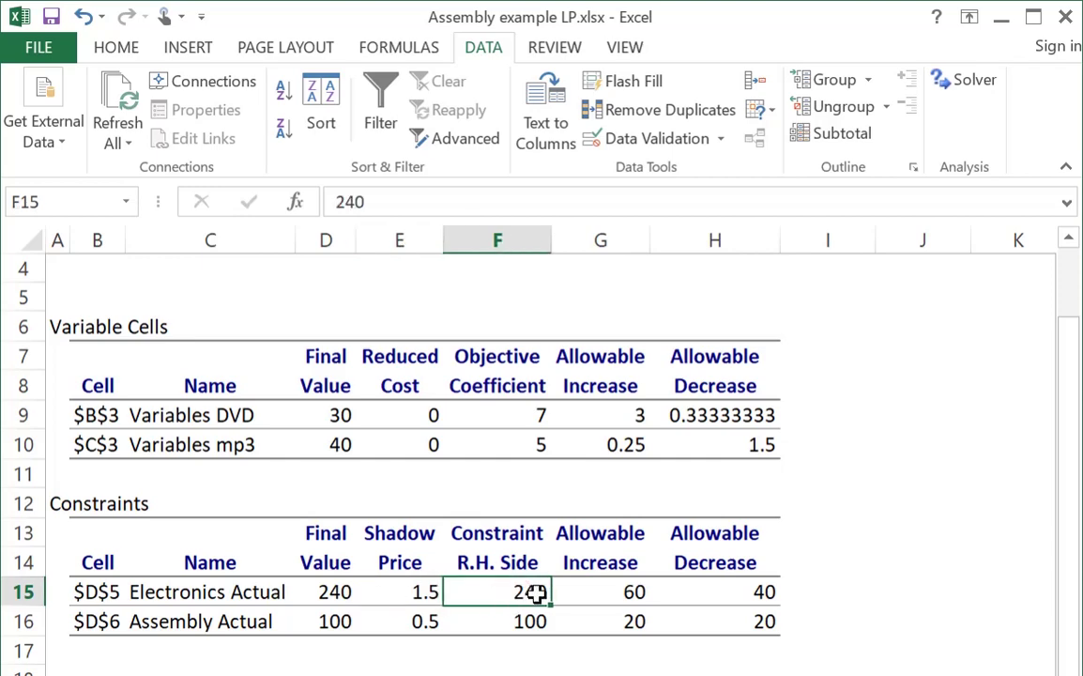
{"action": "left_click", "coordinate": [582, 589]}
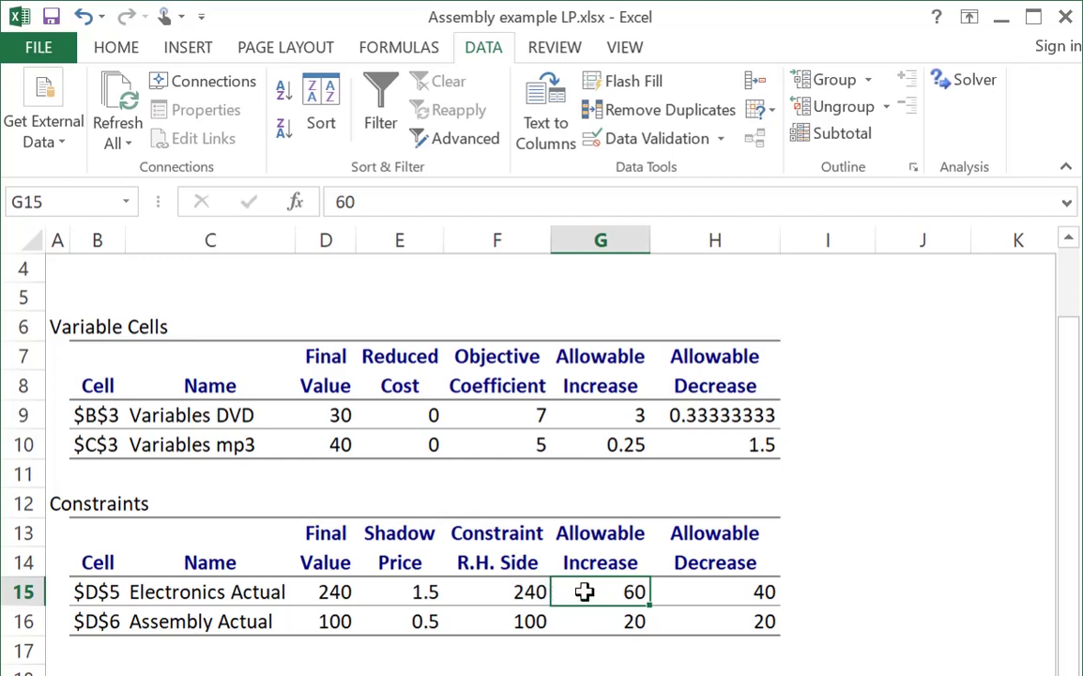
{"action": "left_click", "coordinate": [411, 593]}
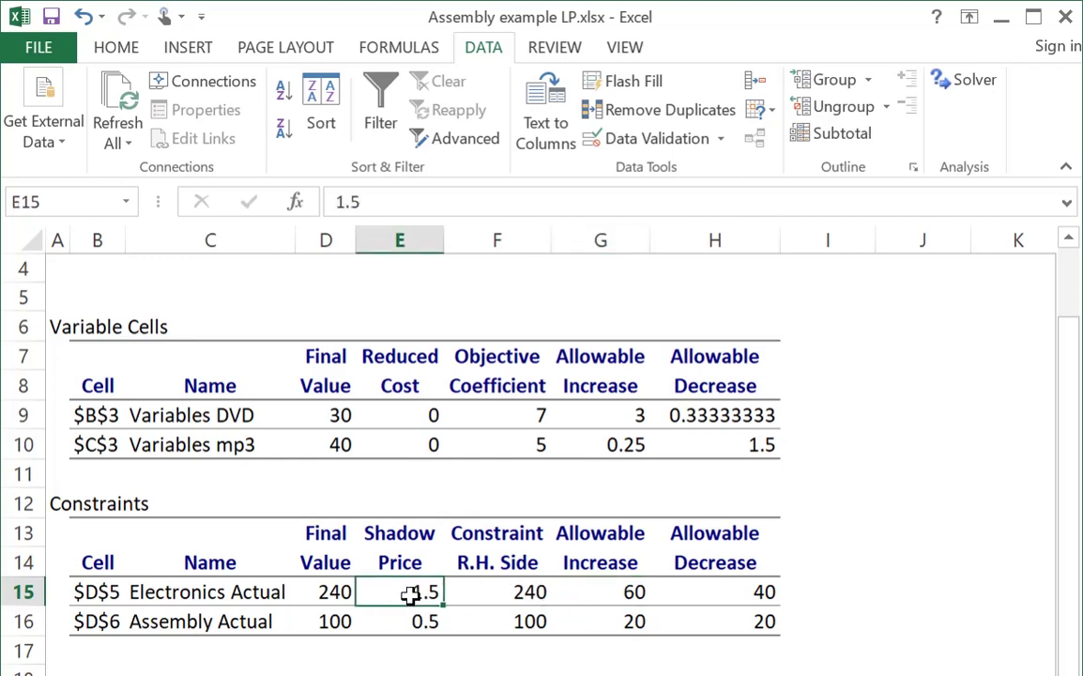
{"action": "left_click", "coordinate": [600, 592]}
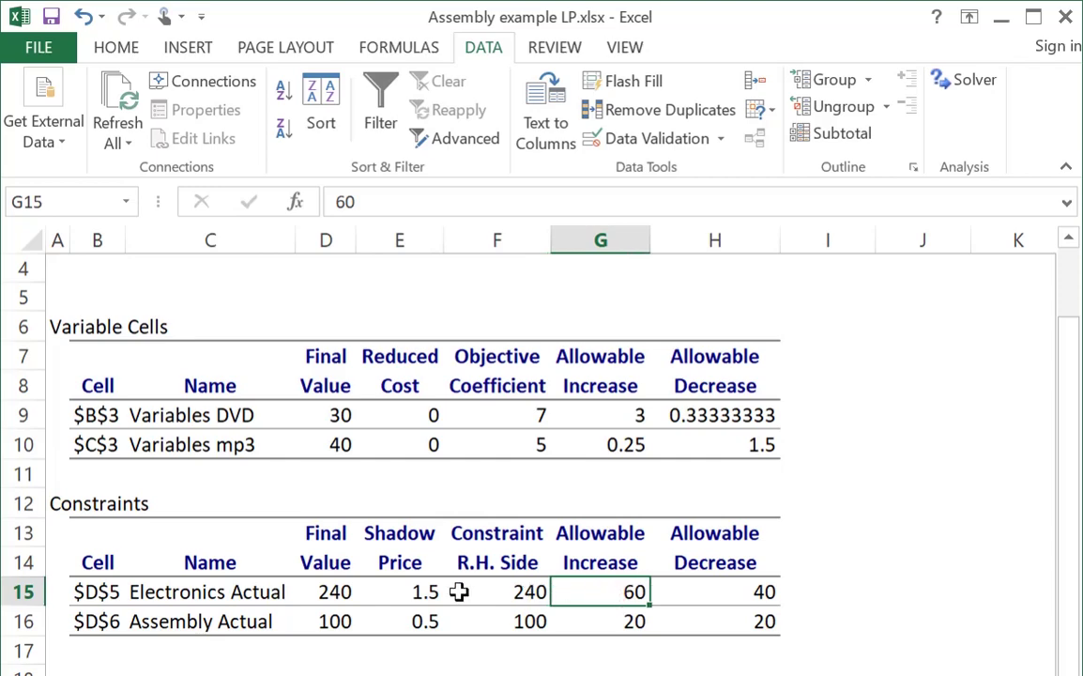
{"action": "left_click", "coordinate": [399, 594]}
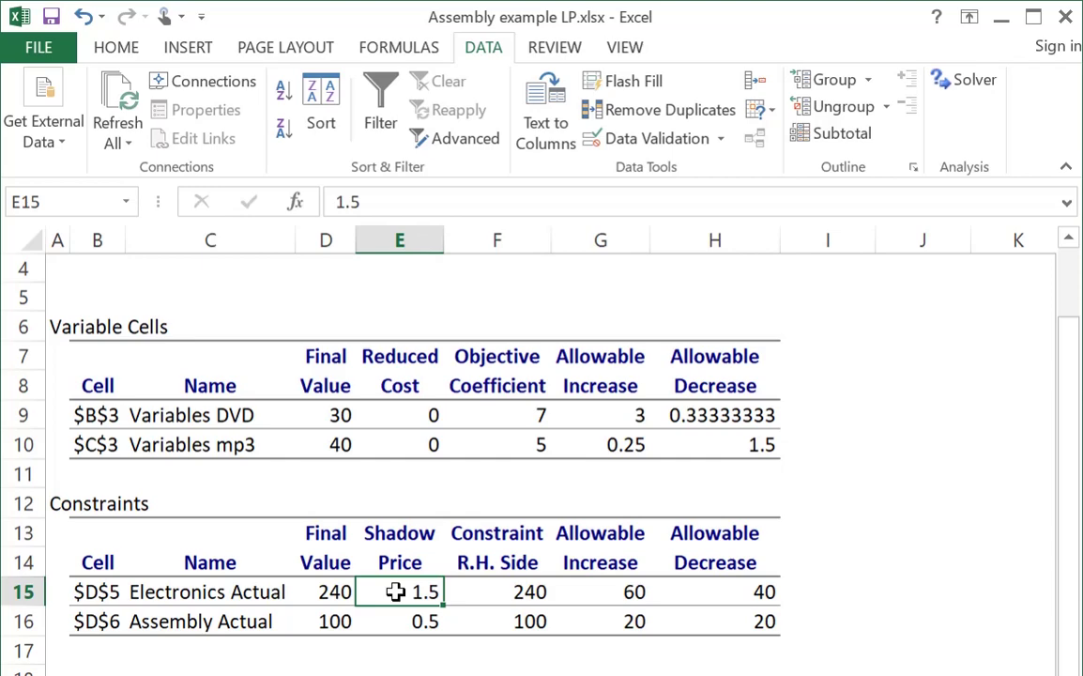
{"action": "left_click", "coordinate": [598, 594]}
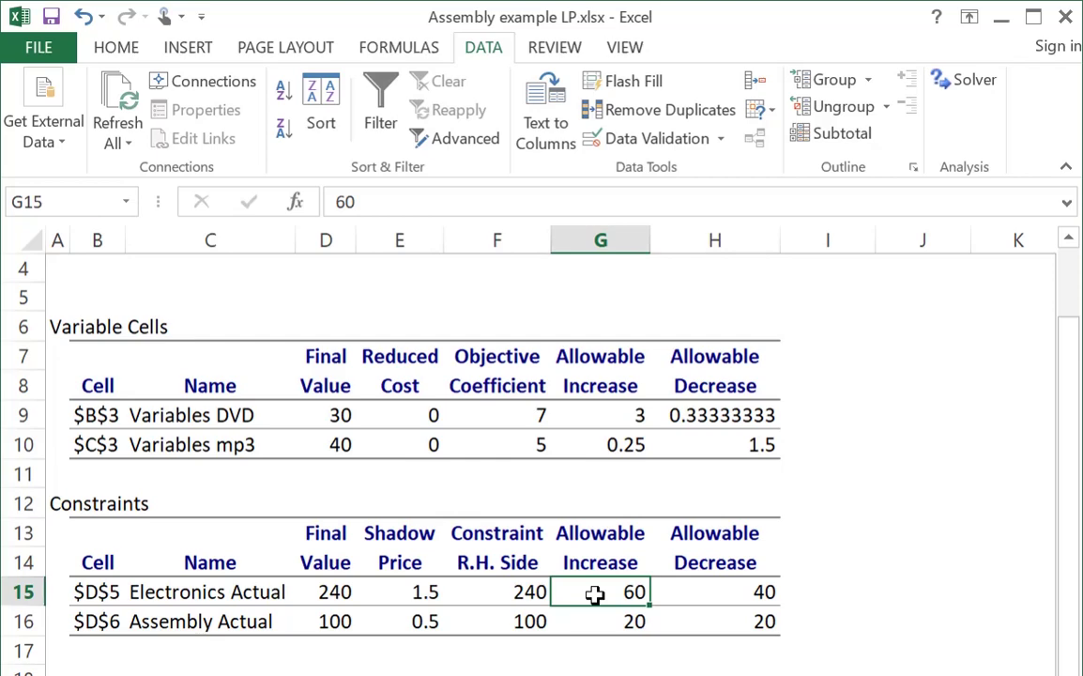
{"action": "left_click", "coordinate": [413, 592]}
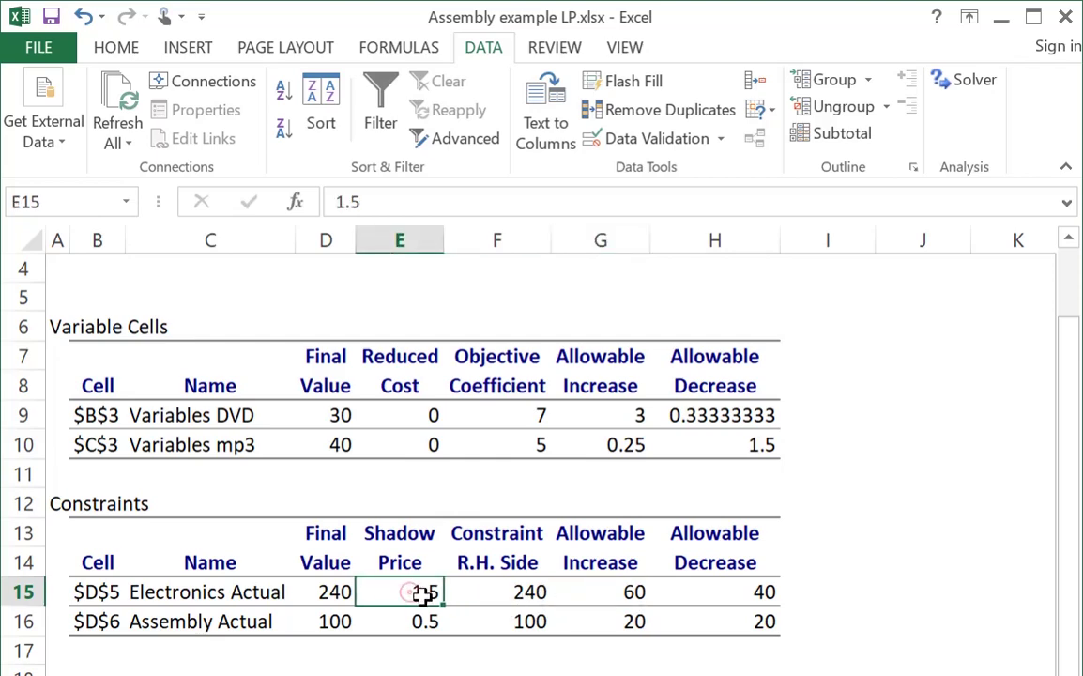